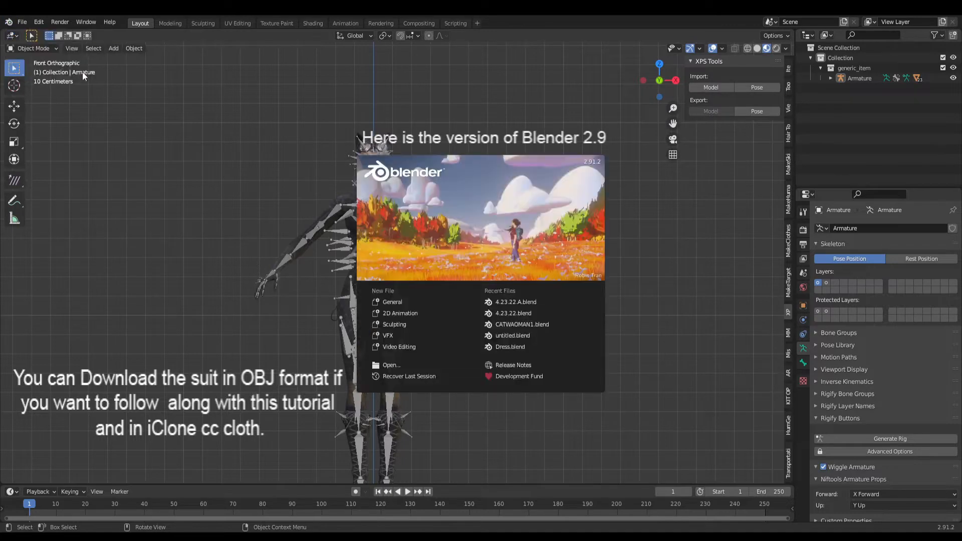
# - Dismiss the splash screen, set the armature's viewport display to Stick and deselect it
pyautogui.click(577, 136)
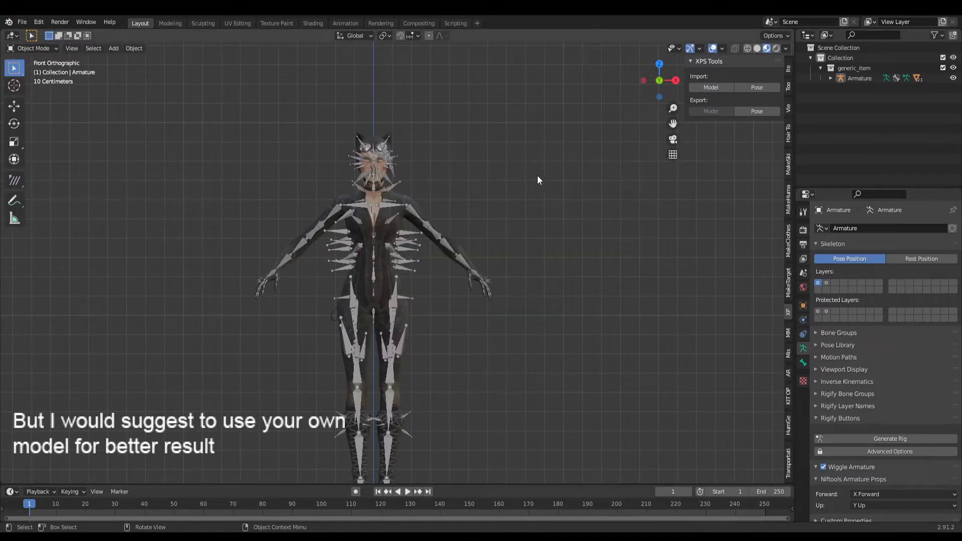
pyautogui.click(395, 211)
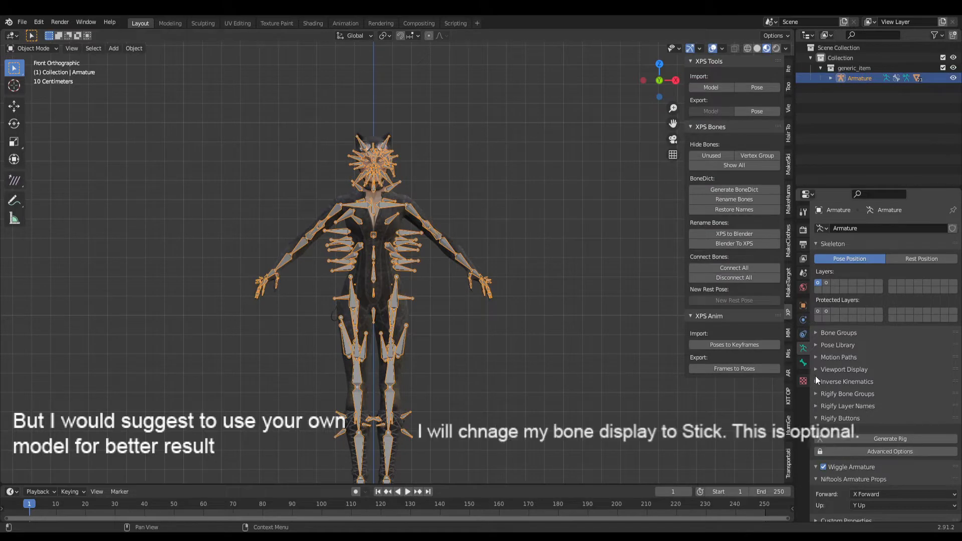
pyautogui.click(832, 370)
pyautogui.click(897, 385)
pyautogui.click(877, 407)
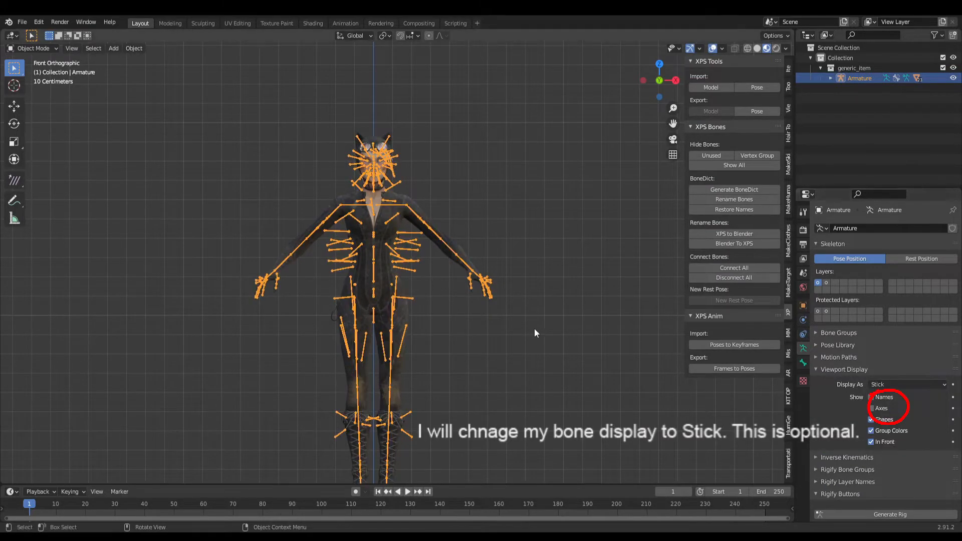
pyautogui.hotkey('alt', 'a')
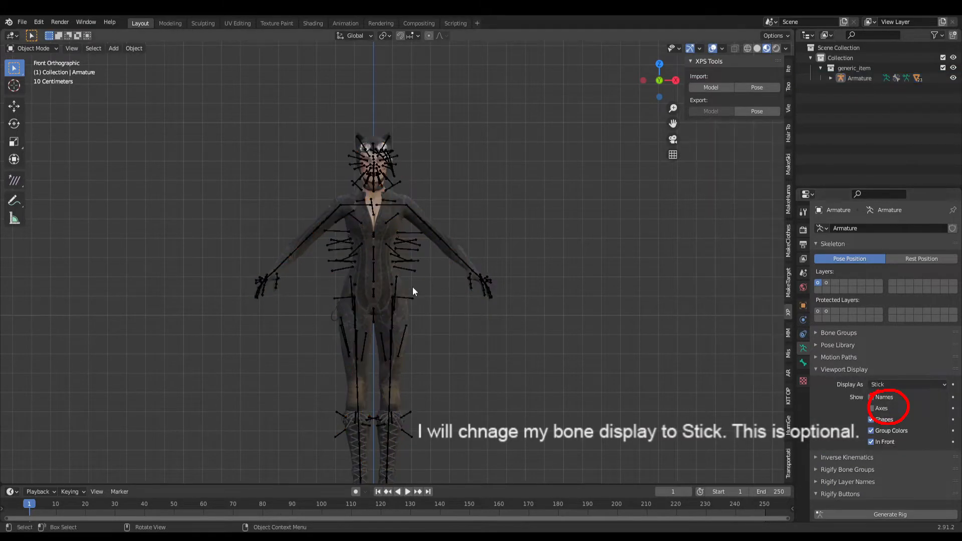
# - Hide the armature and delete the face, exposed skin, hair and eye meshes, keeping the suit, hood and goggles
pyautogui.click(953, 78)
pyautogui.scroll(4, 376, 185)
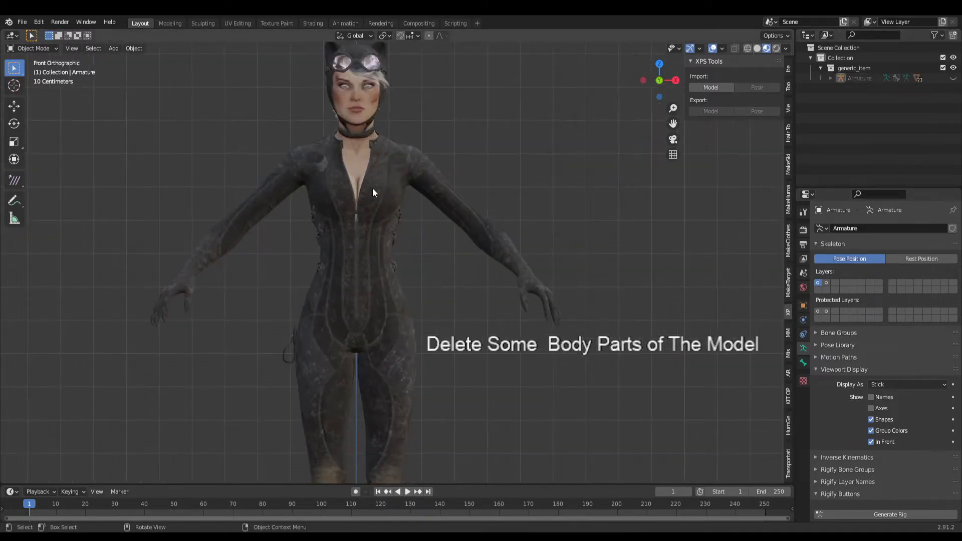
pyautogui.click(358, 160)
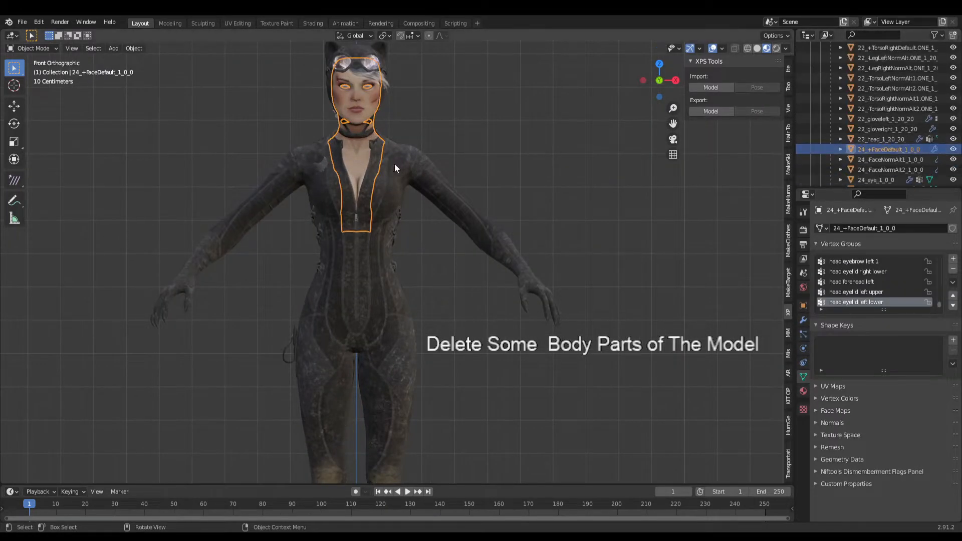
pyautogui.press('Delete')
pyautogui.click(369, 153)
pyautogui.press('Delete')
pyautogui.click(370, 154)
pyautogui.press('Delete')
pyautogui.click(365, 108)
pyautogui.press('Delete')
pyautogui.click(358, 106)
pyautogui.press('Delete')
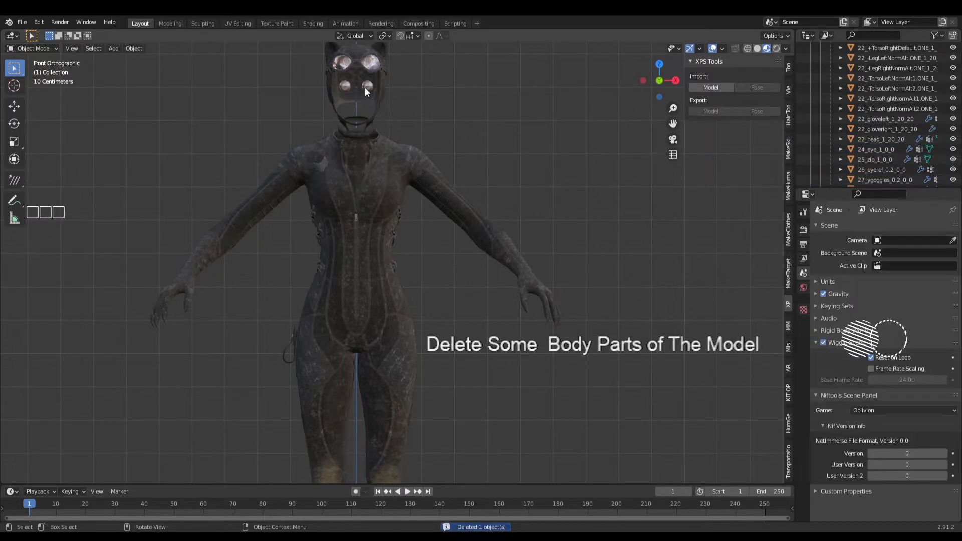
pyautogui.click(367, 76)
pyautogui.press('Delete')
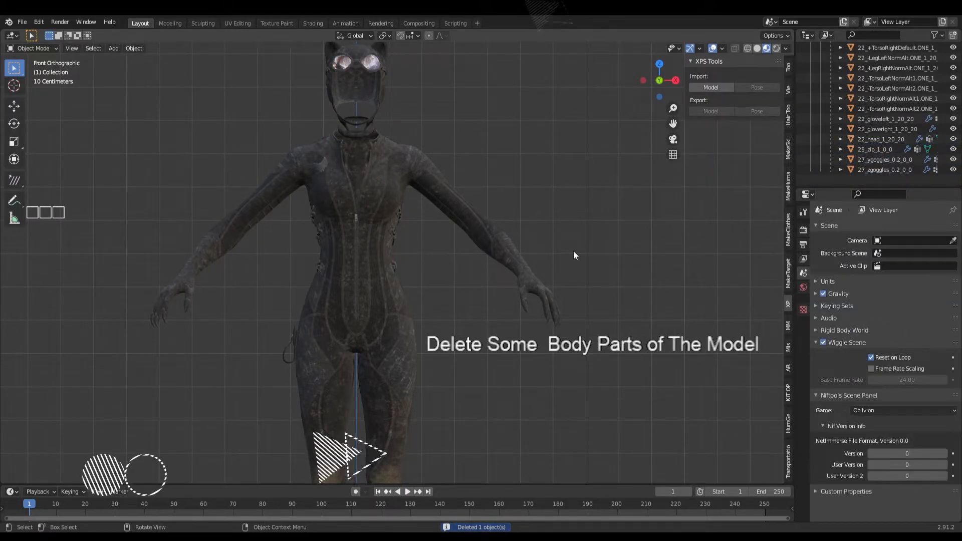
# - Make the armature visible again, select it and switch it to Pose Mode
pyautogui.scroll(-1, 498, 299)
pyautogui.scroll(-2, 498, 301)
pyautogui.scroll(5, 947, 74)
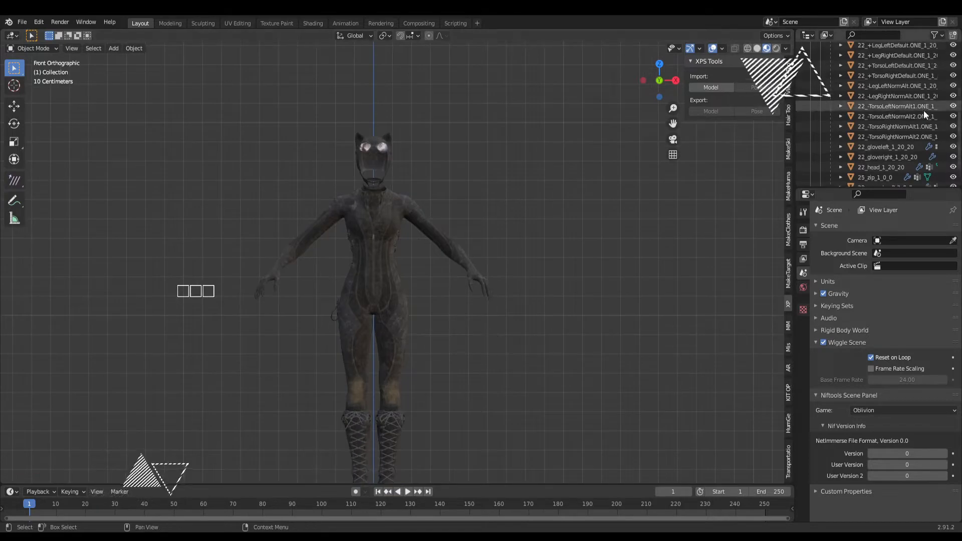
pyautogui.click(952, 66)
pyautogui.click(415, 216)
pyautogui.click(37, 48)
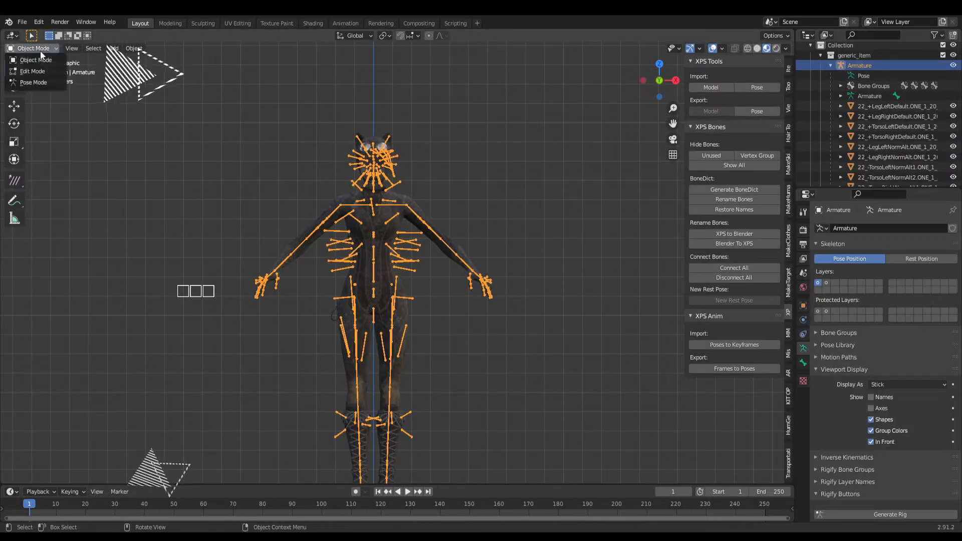
pyautogui.click(45, 82)
# - Rotate both upper arm bones in the front view until the arms are raised to a horizontal T-pose
pyautogui.moveTo(461, 223); pyautogui.dragTo(414, 223)
pyautogui.press('r')
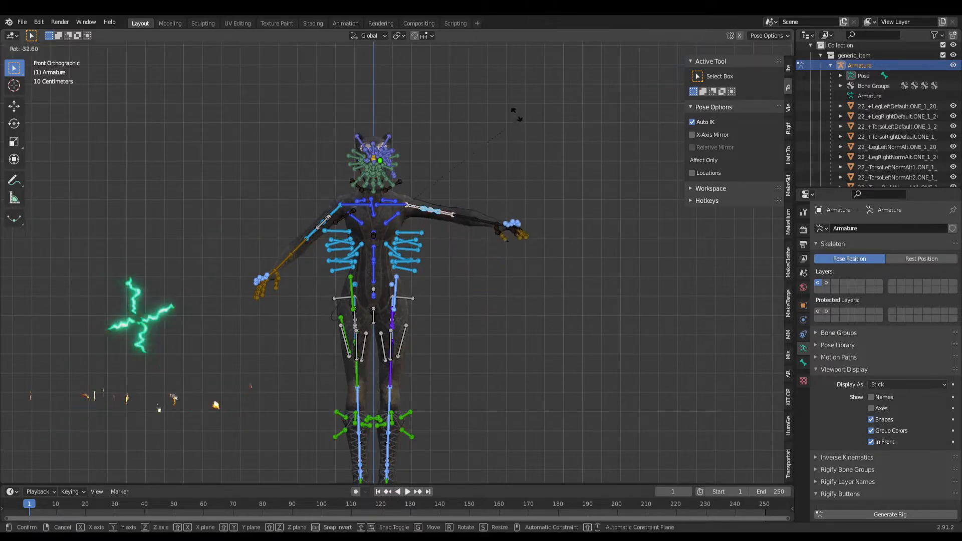
pyautogui.click(506, 93)
pyautogui.moveTo(311, 193); pyautogui.dragTo(322, 224)
pyautogui.press('r')
pyautogui.click(422, 249)
# - Rotate the arm bones in the top view until both arms lie straight along the X axis
pyautogui.press('KP_7')
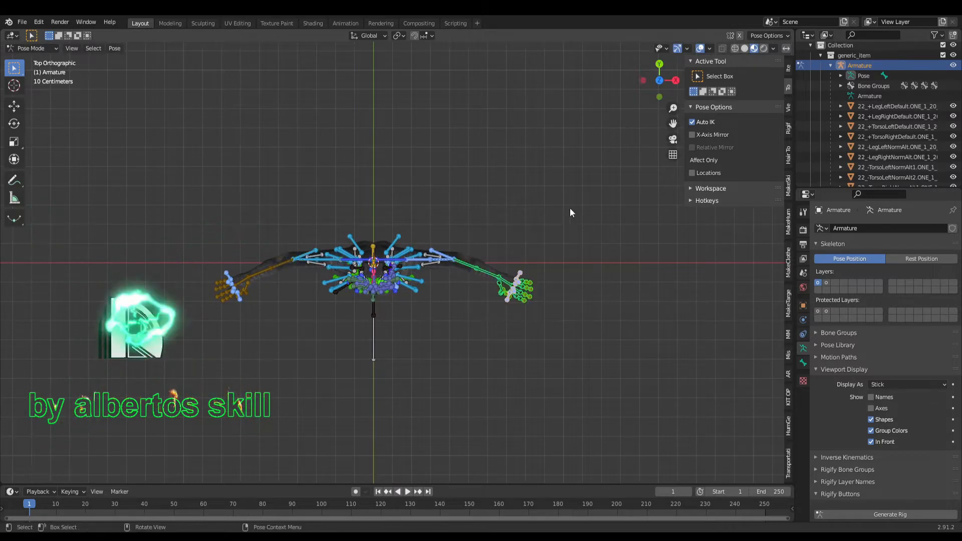
pyautogui.press('r')
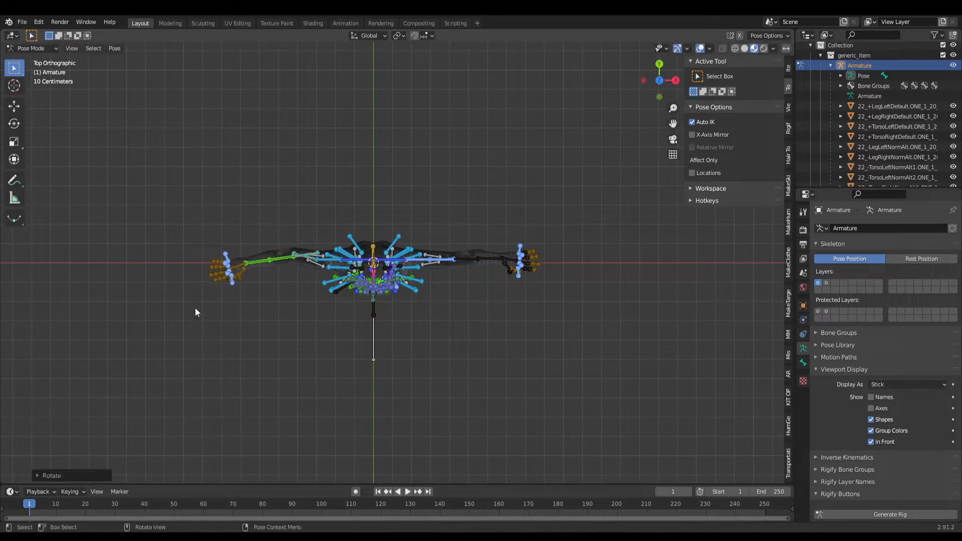
pyautogui.click(244, 216)
pyautogui.scroll(4, 217, 256)
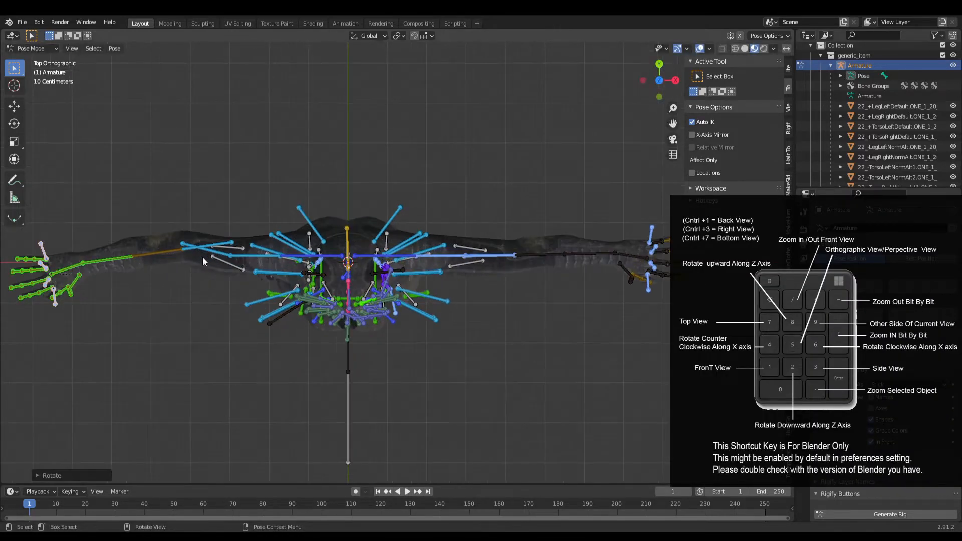
pyautogui.scroll(-1, 87, 181)
pyautogui.hotkey('ctrl', 'z')
pyautogui.hotkey('ctrl', 'z')
pyautogui.press('r')
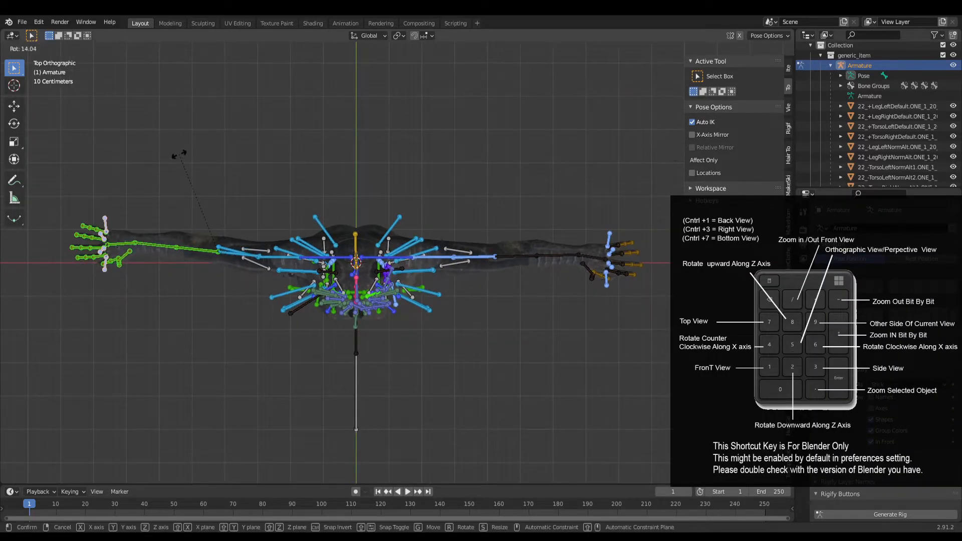
pyautogui.click(541, 293)
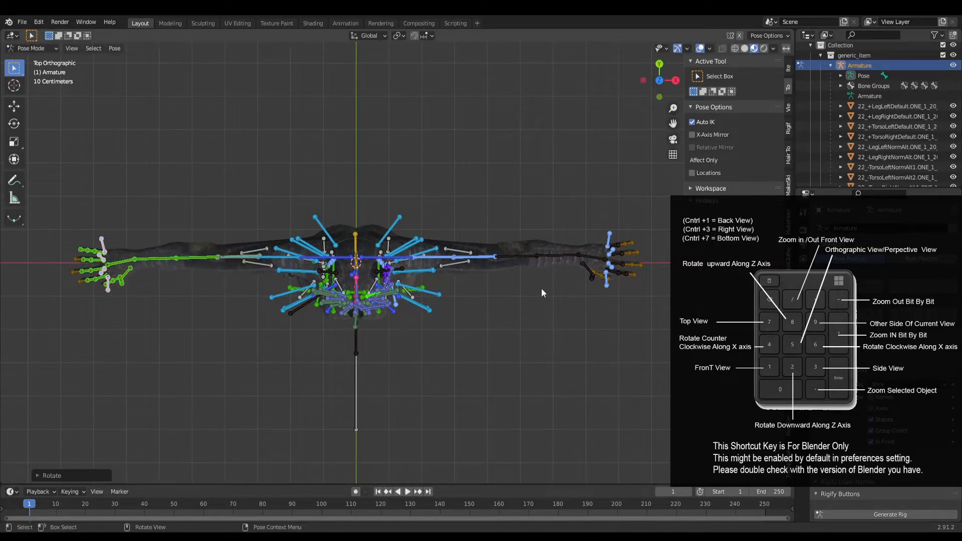
# - Check the T-pose from the front and return the armature to Object Mode
pyautogui.press('KP_1')
pyautogui.hotkey('ctrl', 'z')
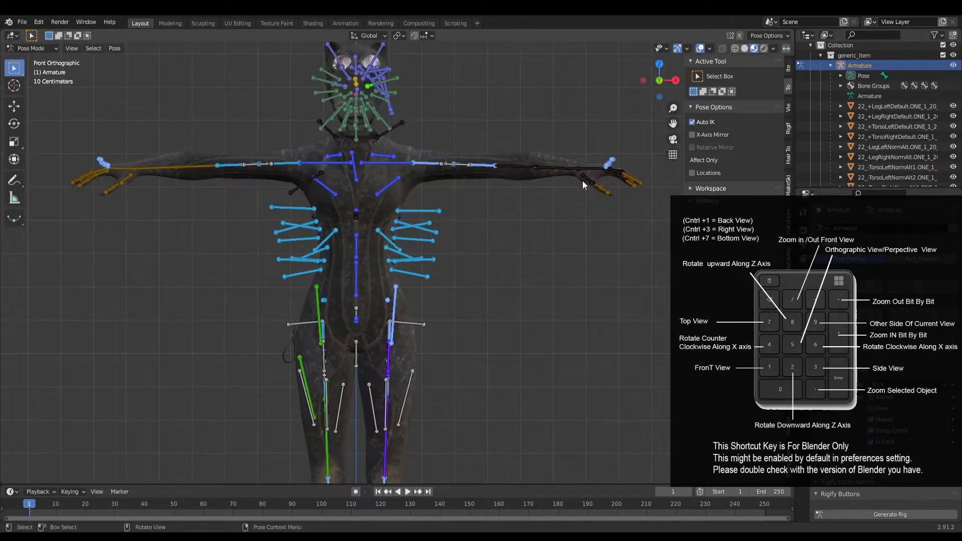
pyautogui.scroll(-5, 491, 251)
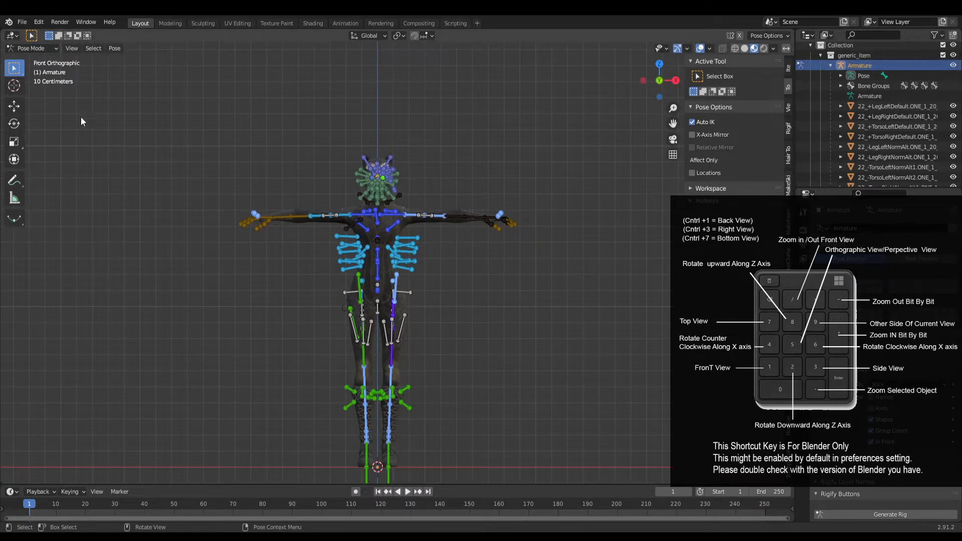
pyautogui.click(44, 61)
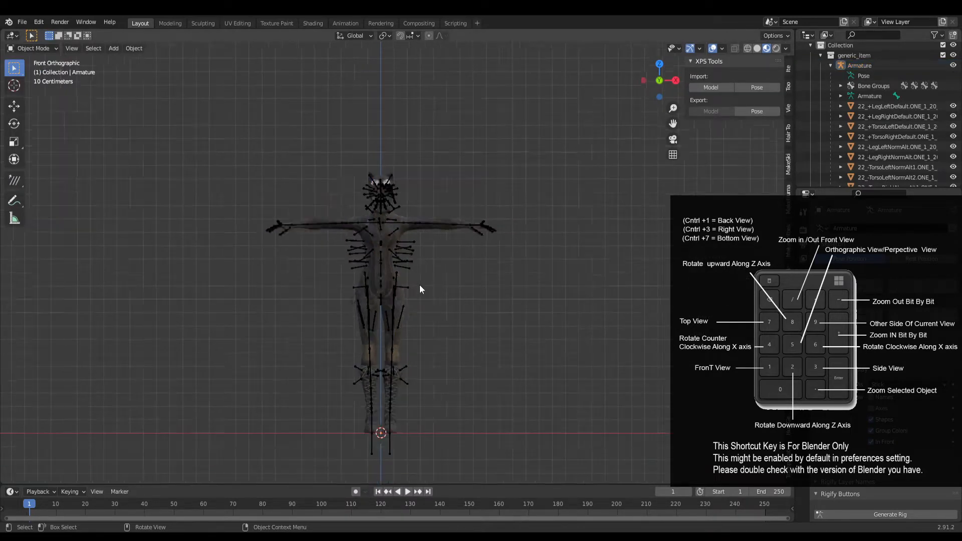
pyautogui.click(441, 220)
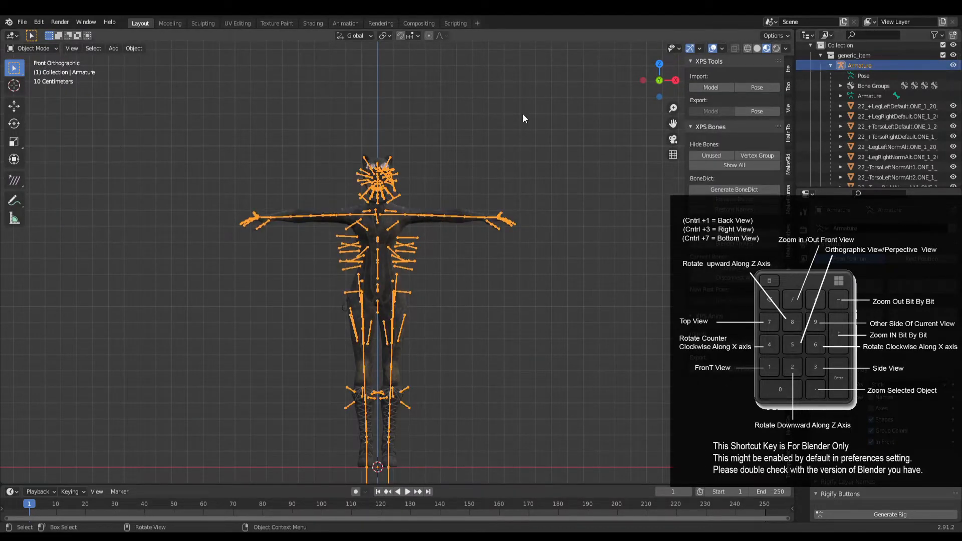
pyautogui.click(487, 142)
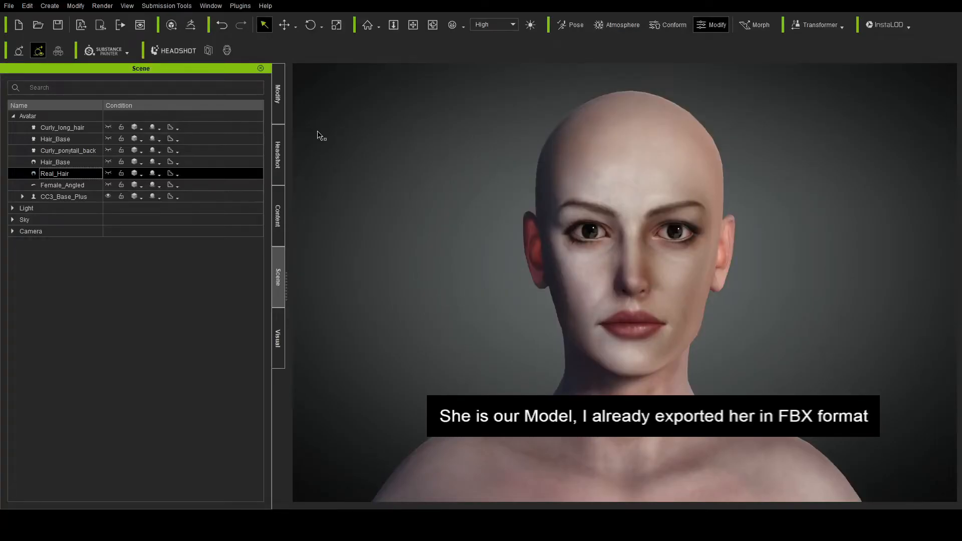
# - Switch to Character Creator and unhide all of the avatar's hair parts and Female_Angled, leaving the Headshot image overlay off
pyautogui.click(180, 51)
pyautogui.moveTo(361, 70)
pyautogui.mouseDown()
pyautogui.moveTo(377, 72)
pyautogui.moveTo(357, 71)
pyautogui.mouseUp()
pyautogui.click(108, 127)
pyautogui.click(108, 138)
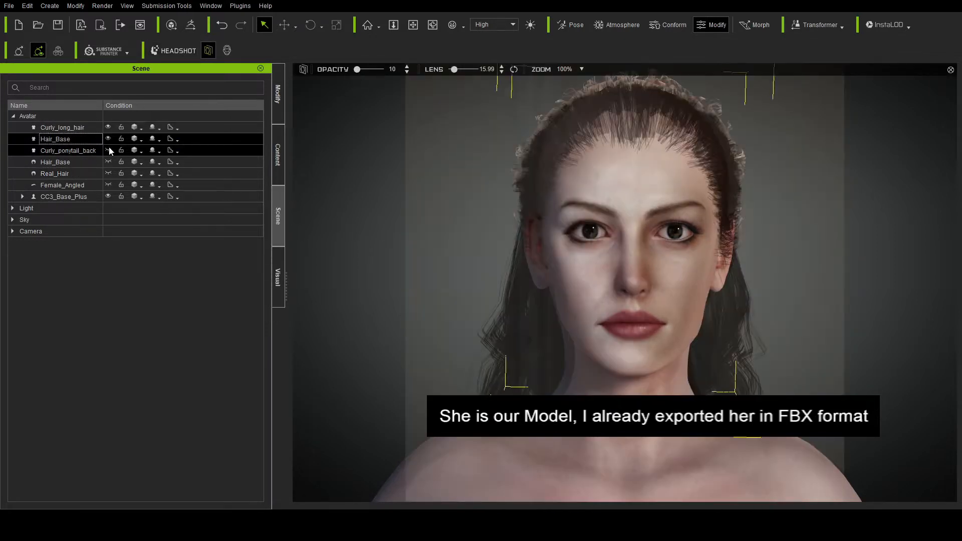
pyautogui.click(108, 151)
pyautogui.click(108, 162)
pyautogui.click(108, 174)
pyautogui.click(108, 185)
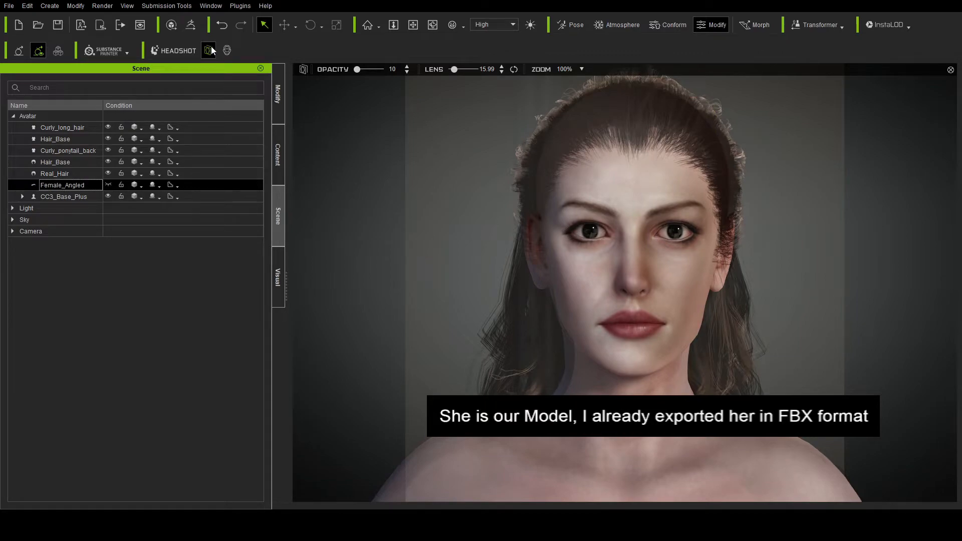
pyautogui.click(210, 50)
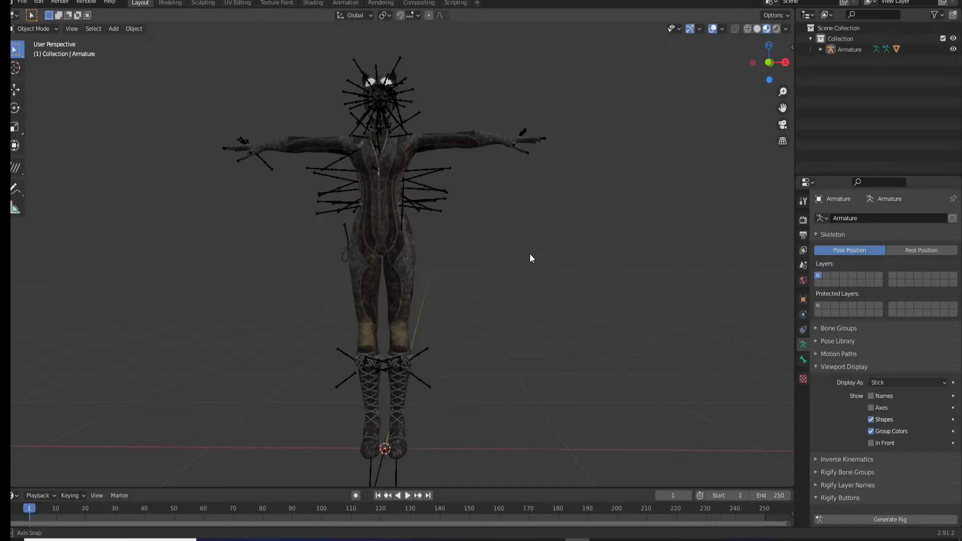
# - Switch to Blender and import the exported female character as an FBX file into the suit scene
pyautogui.click(22, 2)
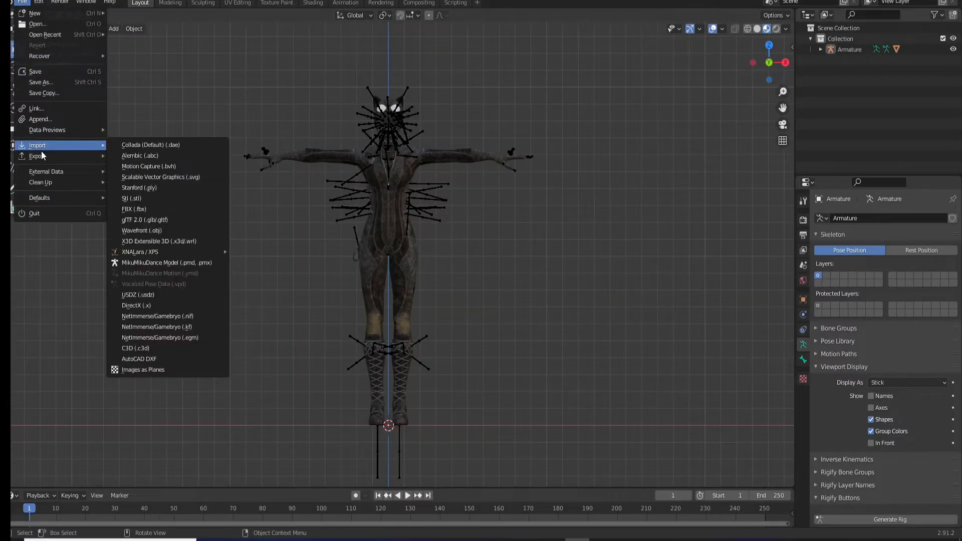
pyautogui.click(134, 209)
pyautogui.click(645, 495)
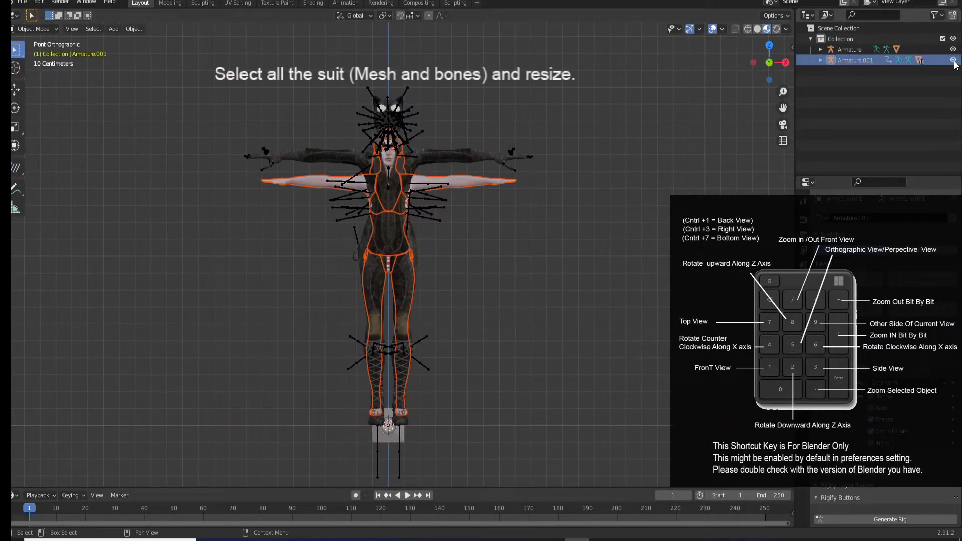
# - Select the suit's armature together with its mesh and scale them down to about 0.906 to fit the character
pyautogui.click(820, 49)
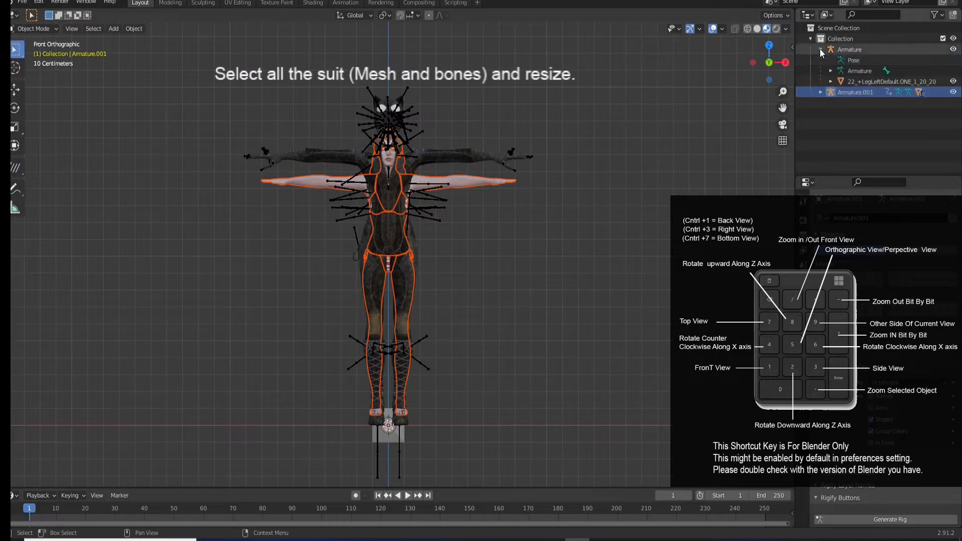
pyautogui.click(867, 52)
pyautogui.keyDown('shift'); pyautogui.click(856, 79); pyautogui.keyUp('shift')
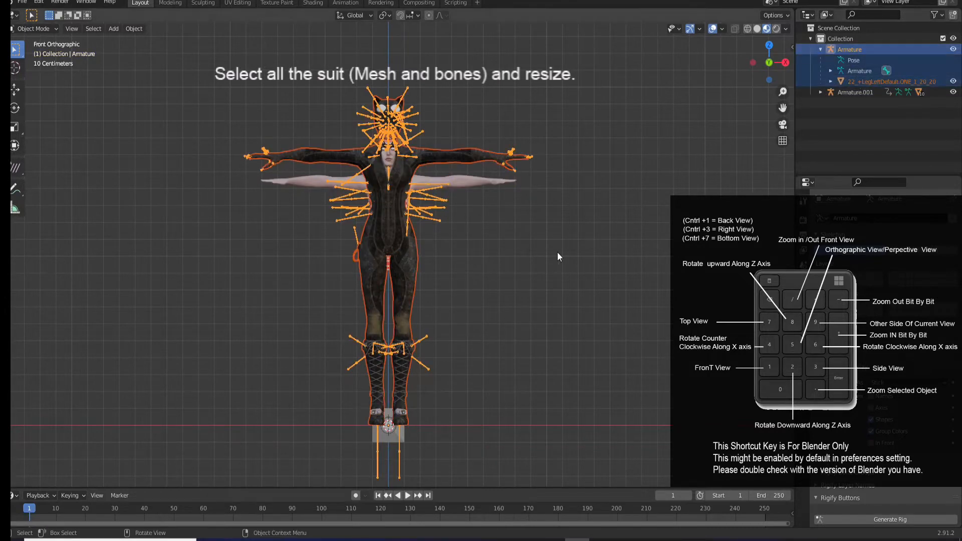
pyautogui.scroll(3, 461, 181)
pyautogui.press('s')
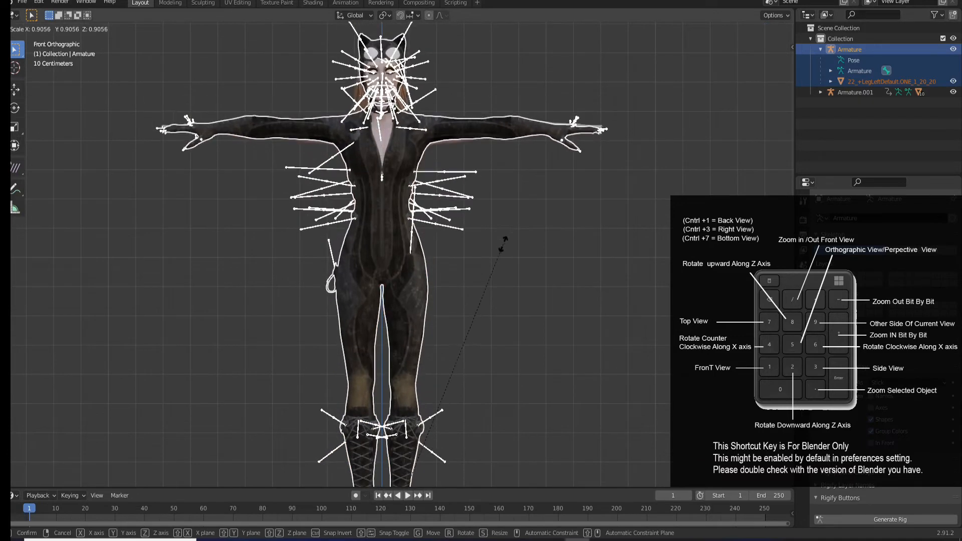
pyautogui.click(500, 245)
# - Fine-tune the scale of the suit and its bones against the character's neck and shoulders
pyautogui.scroll(8, 409, 160)
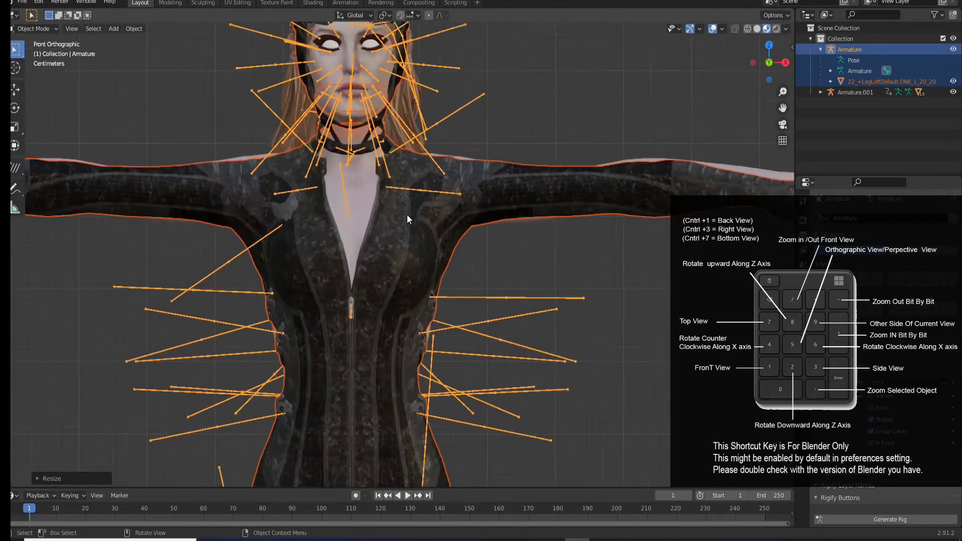
pyautogui.press('s')
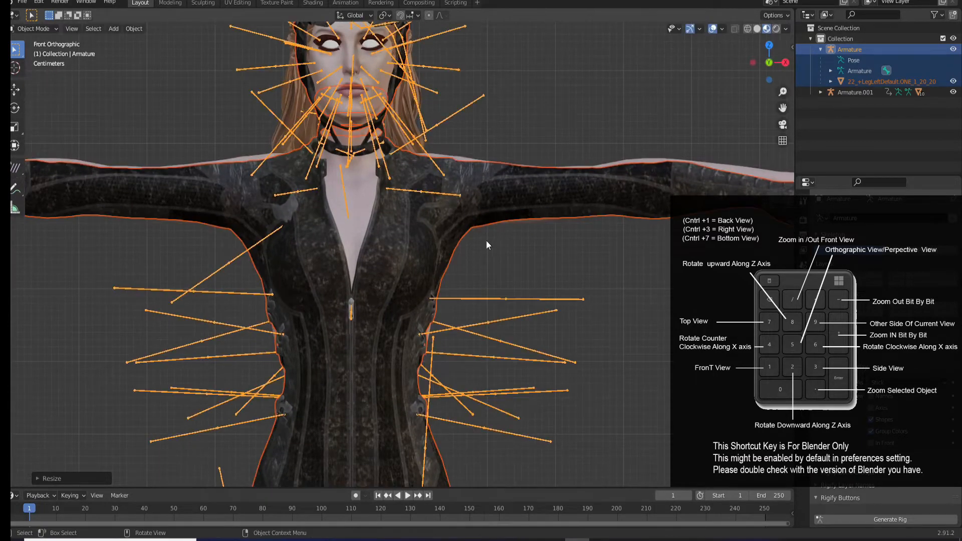
pyautogui.click(489, 240)
pyautogui.scroll(-5, 504, 241)
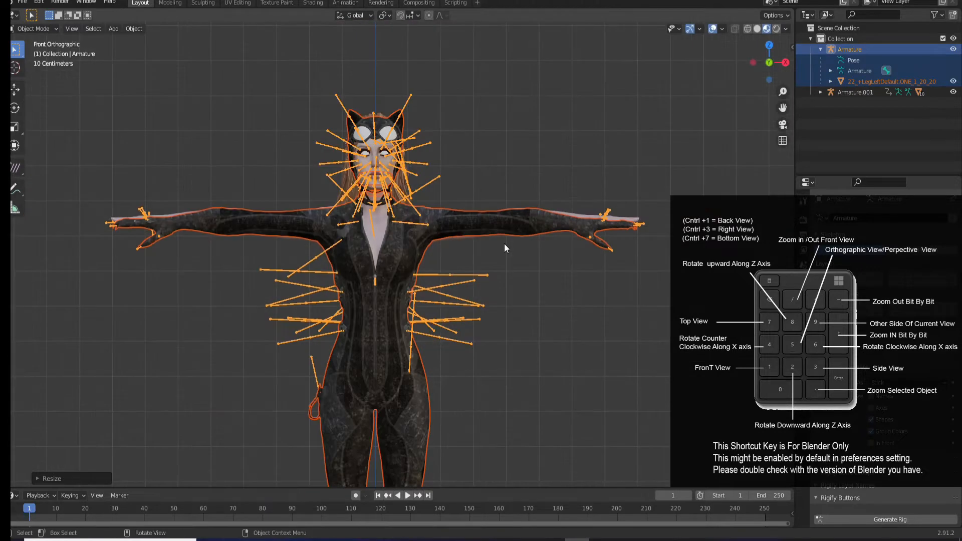
# - Move the suit and its armature about 0.04 m along the Y axis in the side view to align with the character's body
pyautogui.press('KP_3')
pyautogui.press('g')
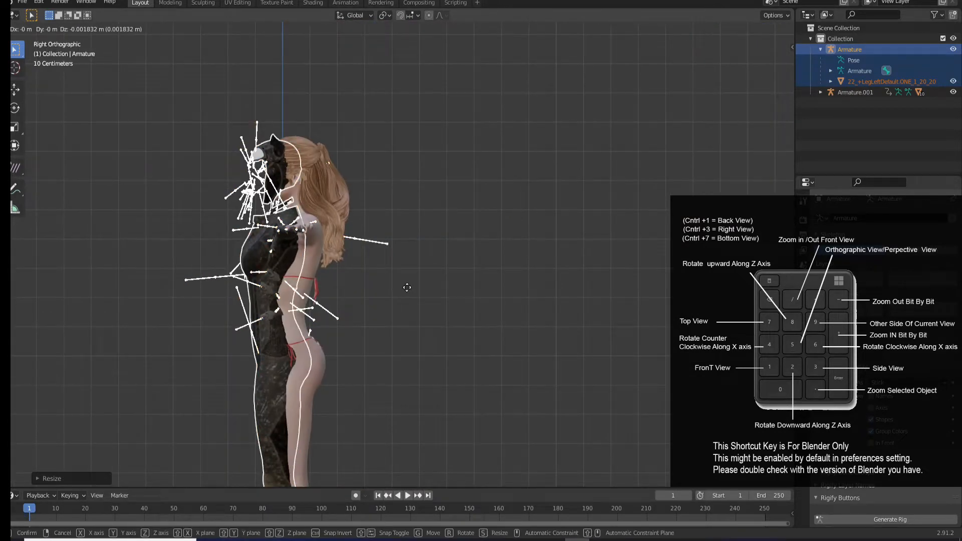
pyautogui.press('y')
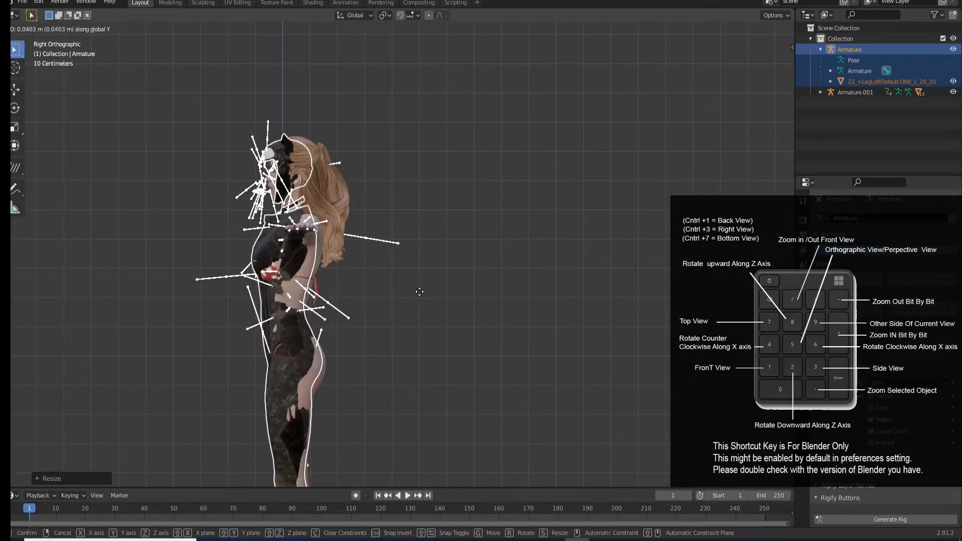
pyautogui.click(422, 292)
pyautogui.scroll(3, 323, 366)
pyautogui.scroll(-1, 355, 383)
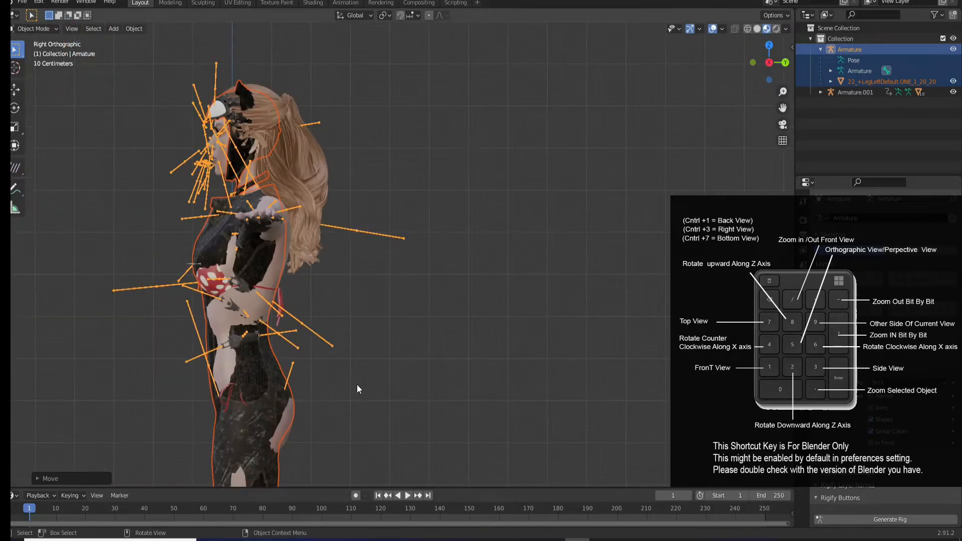
# - Adjust the suit and its armature along the Y axis to follow the character's side profile
pyautogui.press('g')
pyautogui.press('y')
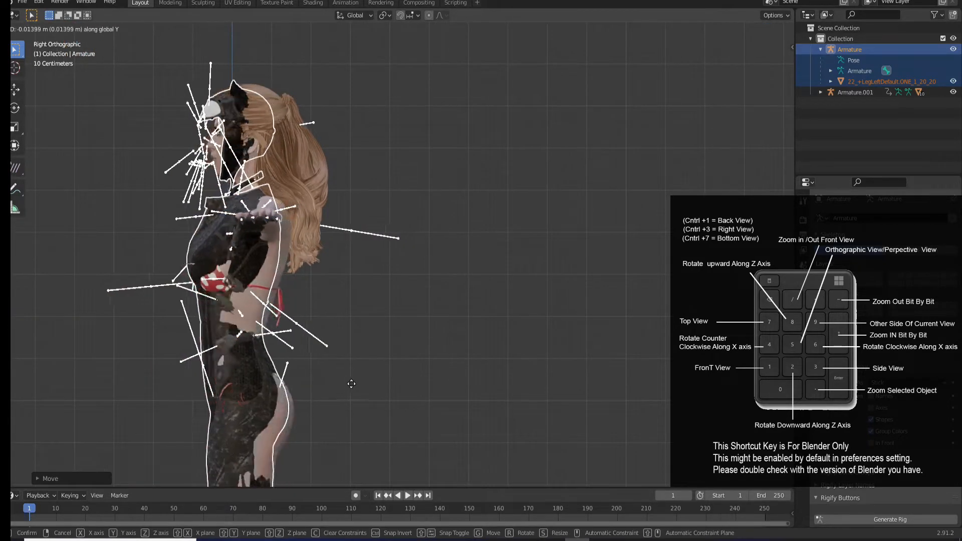
pyautogui.click(356, 386)
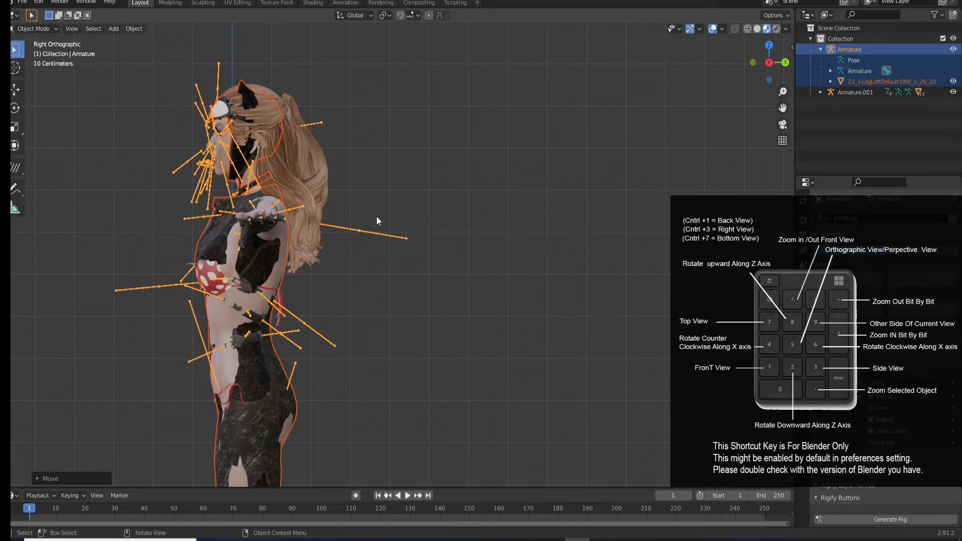
pyautogui.click(353, 284)
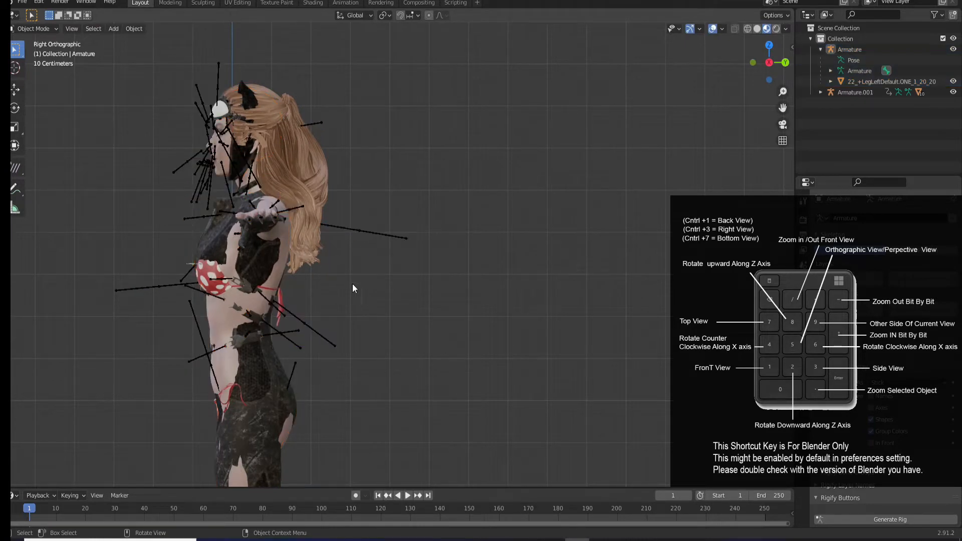
pyautogui.click(351, 230)
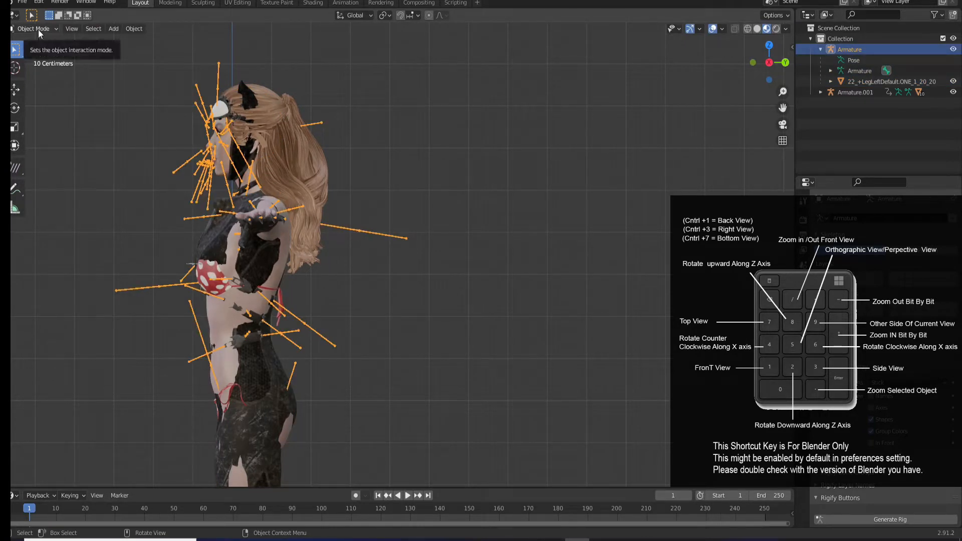
# - Hide the character's Hair_Base, Curly_long_hair and Curly_ponytail_back meshes
pyautogui.click(261, 115)
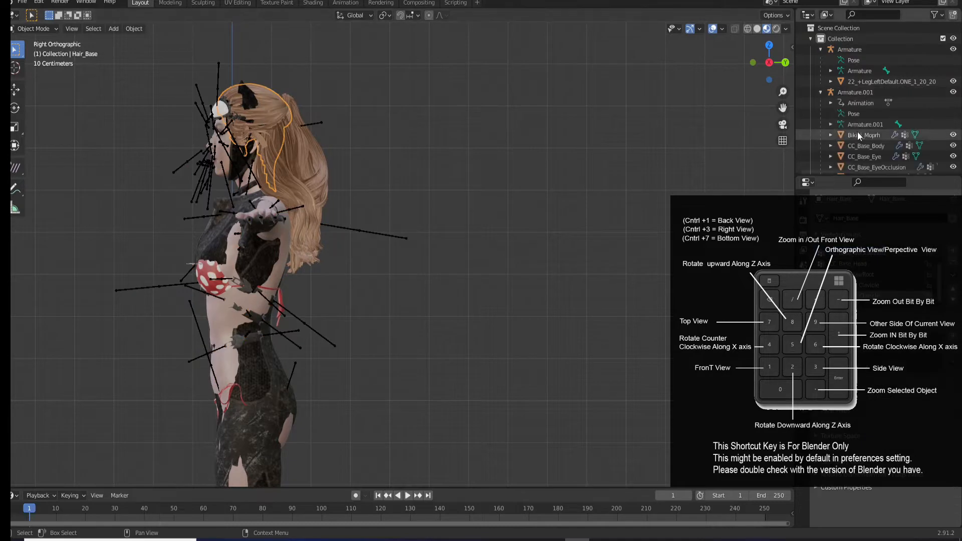
pyautogui.scroll(-3, 841, 125)
pyautogui.click(953, 167)
pyautogui.click(308, 137)
pyautogui.click(953, 146)
pyautogui.click(308, 143)
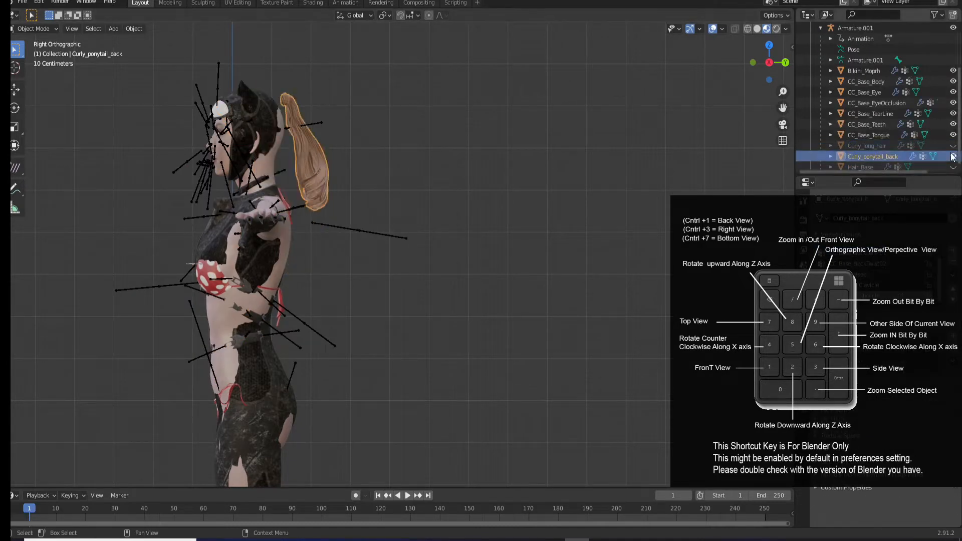
pyautogui.click(952, 156)
# - Put the suit's armature into Pose Mode and show the scene in wireframe shading
pyautogui.click(319, 223)
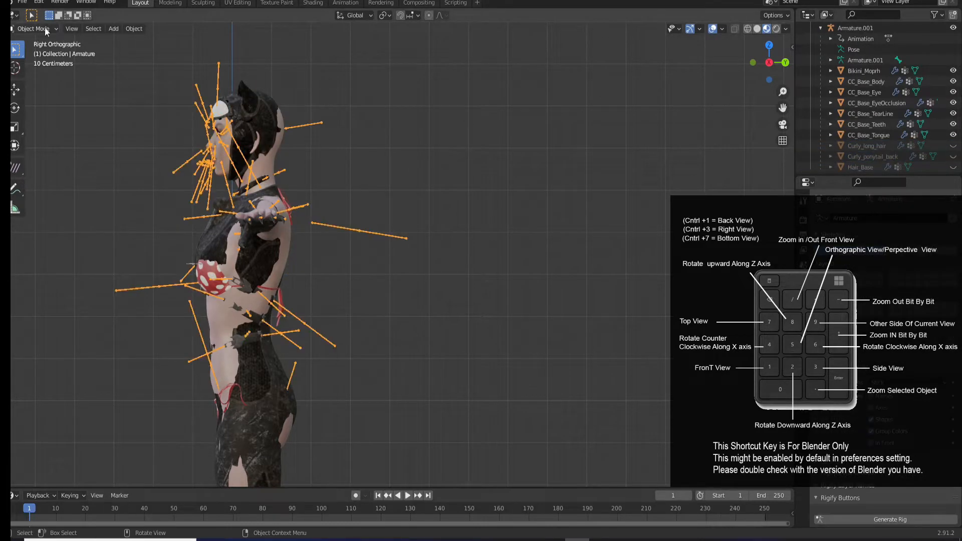
pyautogui.click(33, 65)
pyautogui.moveTo(236, 230); pyautogui.dragTo(298, 232, button='middle')
pyautogui.scroll(5, 311, 236)
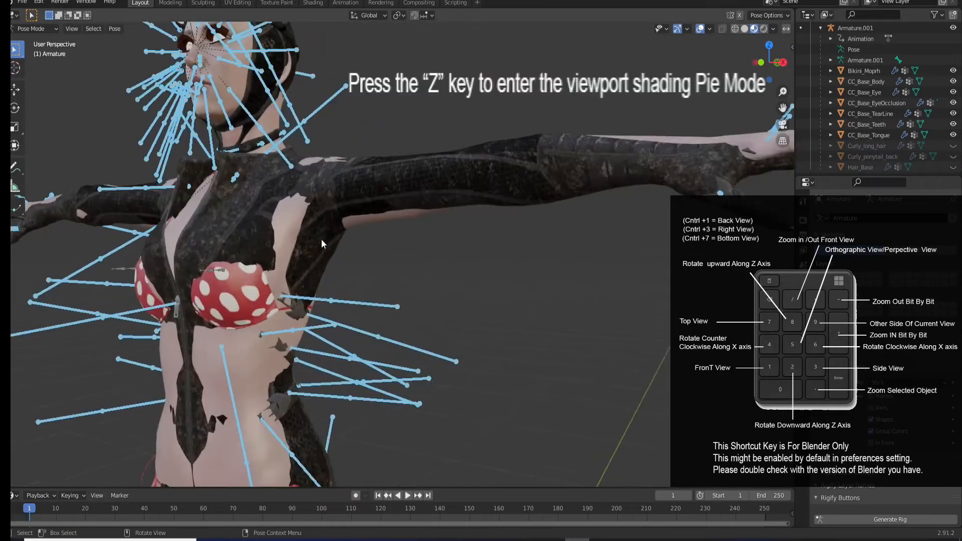
pyautogui.press('z')
pyautogui.click(239, 239)
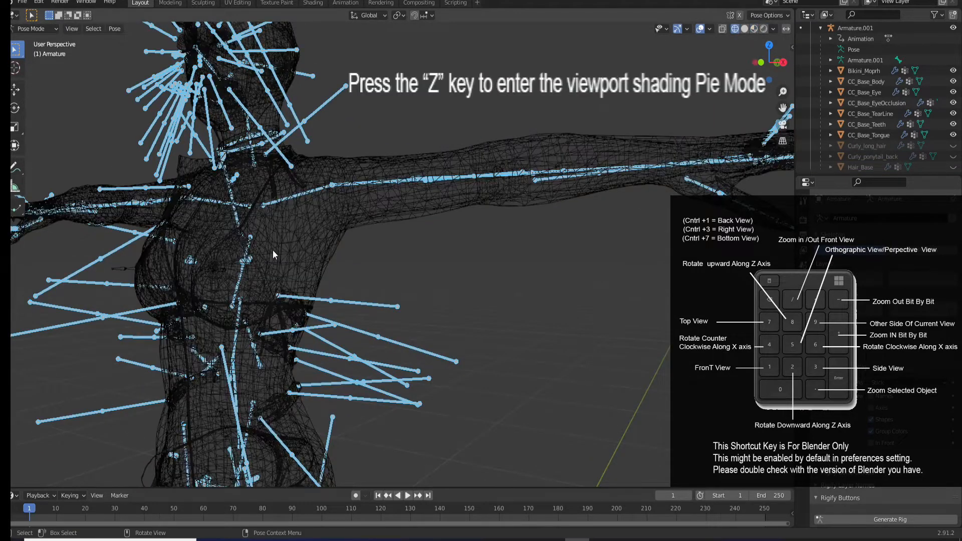
# - Select the spine middle 2 bone in the side view, restore the material preview shading and rotate the bone slightly
pyautogui.press('KP_3')
pyautogui.scroll(1, 202, 242)
pyautogui.click(191, 256)
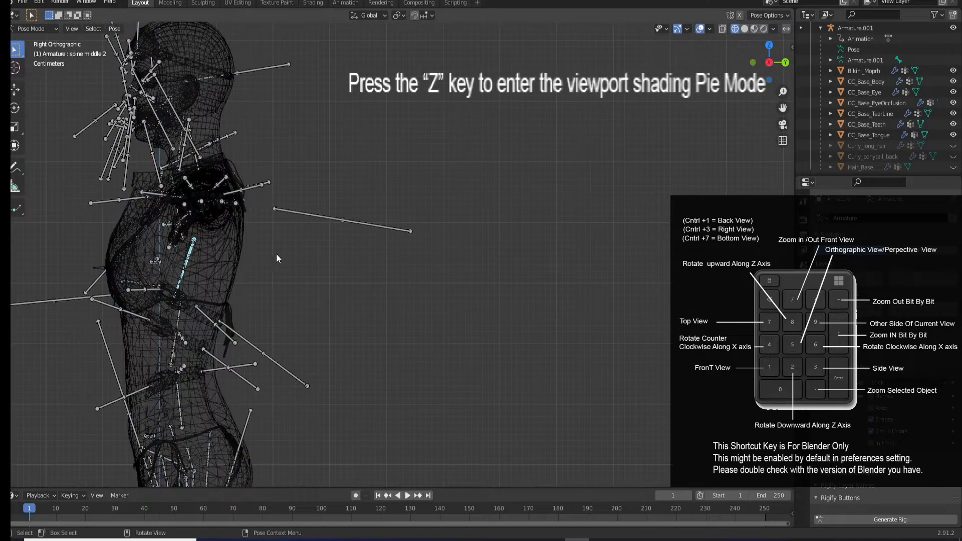
pyautogui.press('z')
pyautogui.click(280, 306)
pyautogui.press('r')
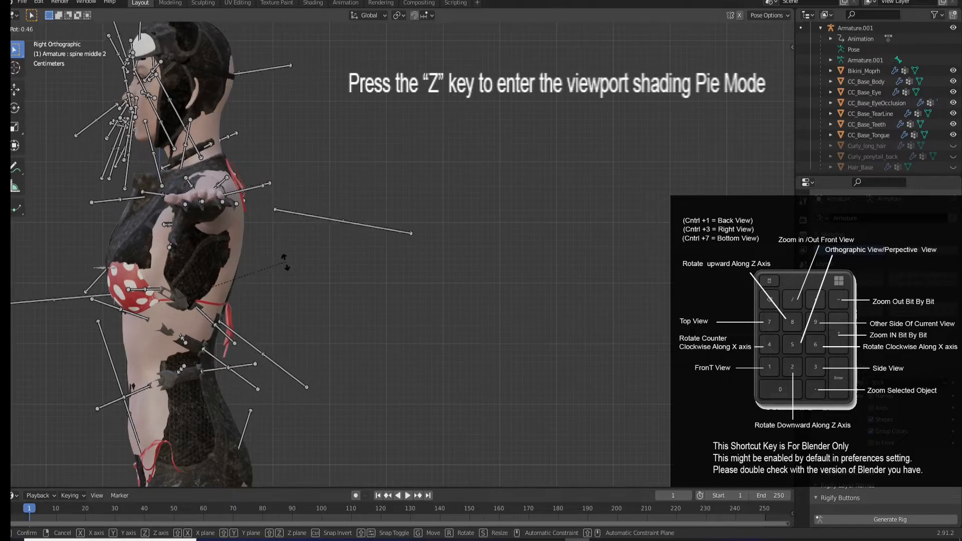
pyautogui.click(283, 265)
# - Select all bones of the suit's left hand in the top view and move them about 0.012 m outward
pyautogui.moveTo(272, 266); pyautogui.dragTo(338, 297, button='middle')
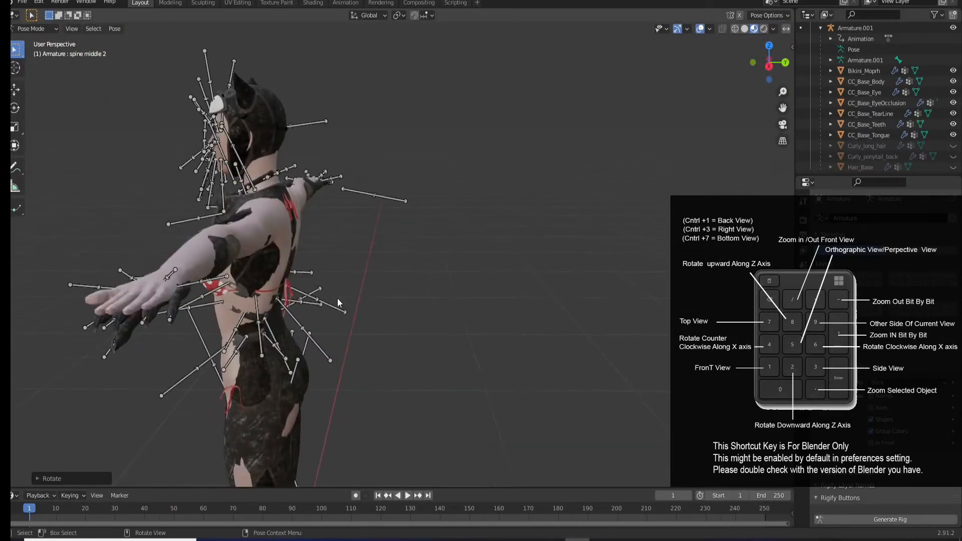
pyautogui.press('KP_7')
pyautogui.scroll(5, 302, 241)
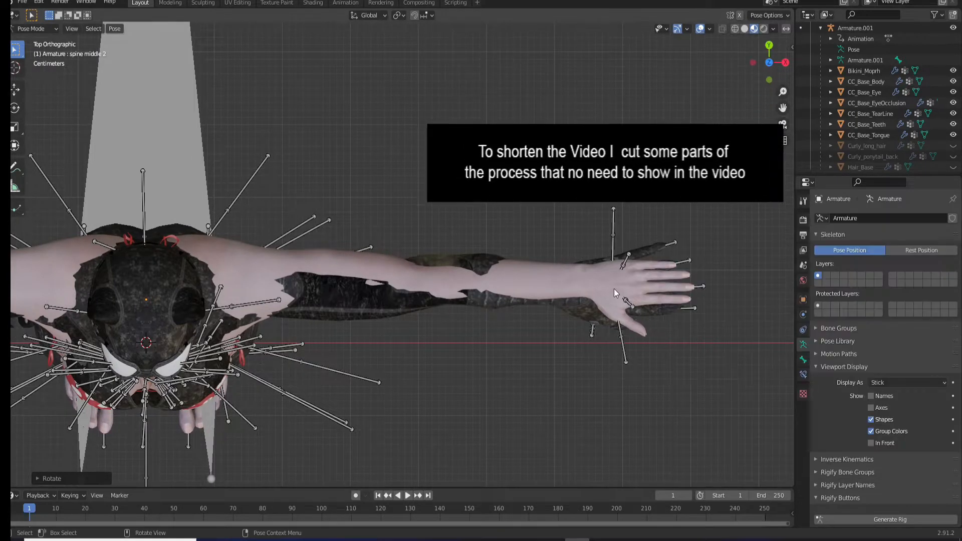
pyautogui.scroll(2, 542, 281)
pyautogui.keyDown('shift'); pyautogui.moveTo(542, 282); pyautogui.dragTo(423, 282, button='middle'); pyautogui.keyUp('shift')
pyautogui.scroll(1, 423, 281)
pyautogui.scroll(-2, 531, 246)
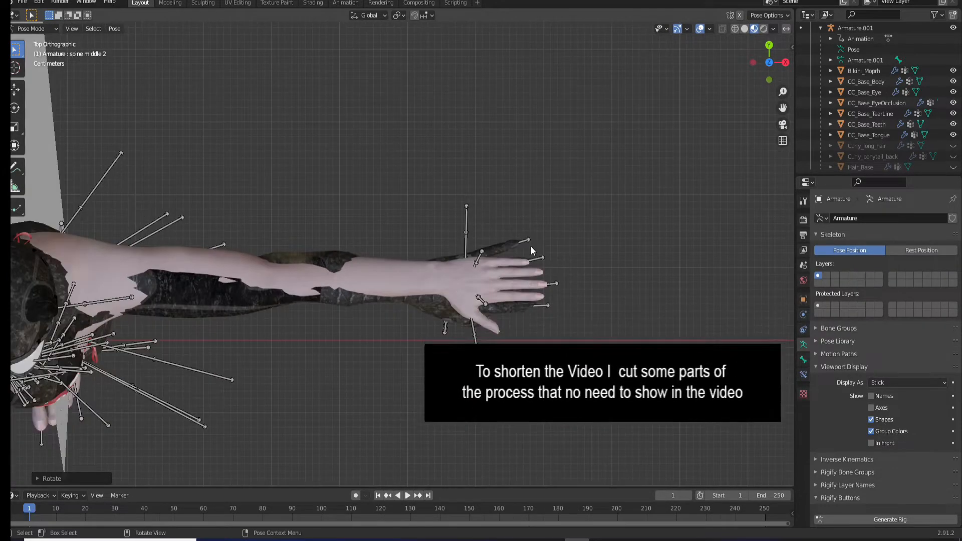
pyautogui.click(224, 378)
pyautogui.scroll(-2, 251, 368)
pyautogui.scroll(2, 857, 77)
pyautogui.scroll(1, 485, 283)
pyautogui.moveTo(404, 211); pyautogui.dragTo(523, 318)
pyautogui.scroll(2, 591, 307)
pyautogui.press('g')
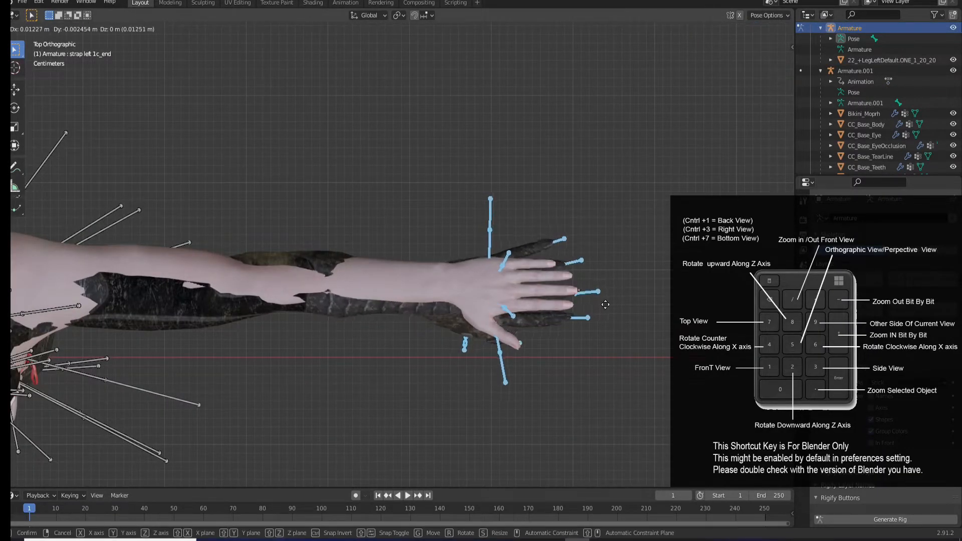
pyautogui.click(608, 305)
# - Select the bones of the suit's right hand, move them about 0.006 m outward and rotate them slightly to fit
pyautogui.scroll(-2, 501, 304)
pyautogui.keyDown('shift'); pyautogui.moveTo(20, 275); pyautogui.dragTo(694, 275, button='middle'); pyautogui.keyUp('shift')
pyautogui.scroll(4, 245, 288)
pyautogui.moveTo(175, 394); pyautogui.dragTo(421, 218)
pyautogui.moveTo(174, 433); pyautogui.dragTo(432, 190)
pyautogui.press('g')
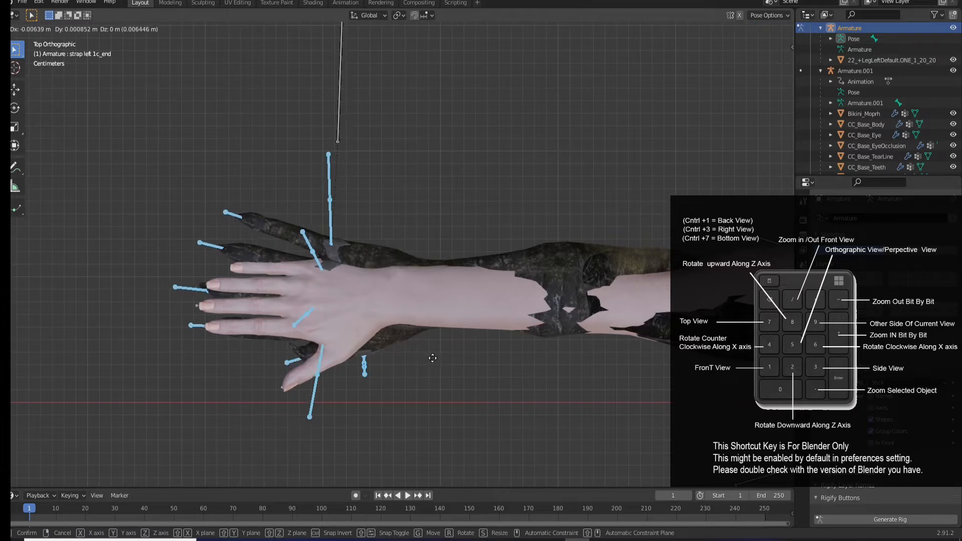
pyautogui.click(431, 357)
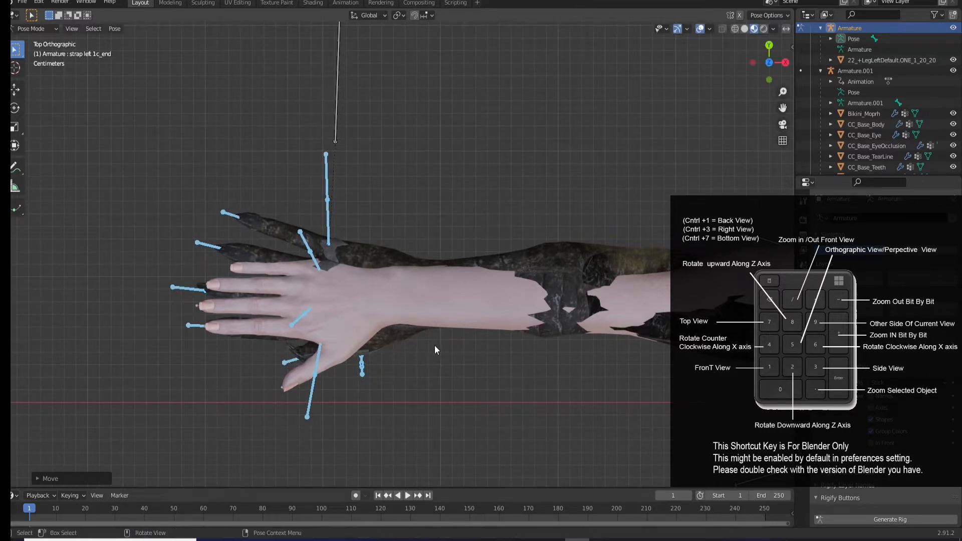
pyautogui.press('r')
pyautogui.click(438, 352)
# - Rotate the bones of the suit's left hand slightly so the glove lines up with the character's hand
pyautogui.scroll(-2, 431, 342)
pyautogui.keyDown('shift'); pyautogui.moveTo(430, 338); pyautogui.dragTo(396, 323, button='middle'); pyautogui.keyUp('shift')
pyautogui.scroll(3, 431, 216)
pyautogui.moveTo(386, 108); pyautogui.dragTo(623, 390)
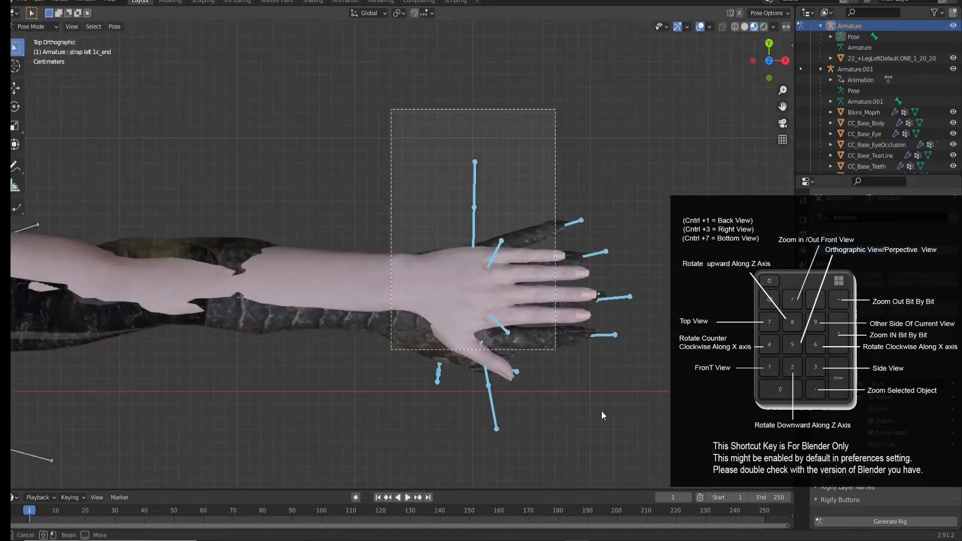
pyautogui.scroll(1, 577, 348)
pyautogui.scroll(2, 577, 347)
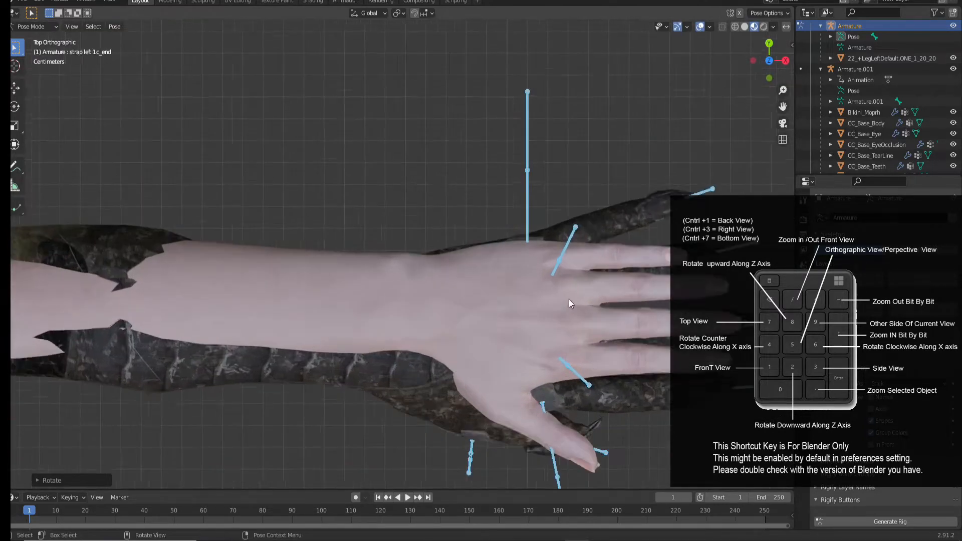
pyautogui.moveTo(678, 365); pyautogui.dragTo(684, 362)
pyautogui.press('r')
pyautogui.click(670, 384)
# - Rotate the suit's left little and ring finger bones to bring the ring finger closer to the character's
pyautogui.moveTo(668, 179); pyautogui.dragTo(560, 238)
pyautogui.press('r')
pyautogui.click(725, 227)
pyautogui.moveTo(670, 167); pyautogui.dragTo(571, 231)
pyautogui.press('r')
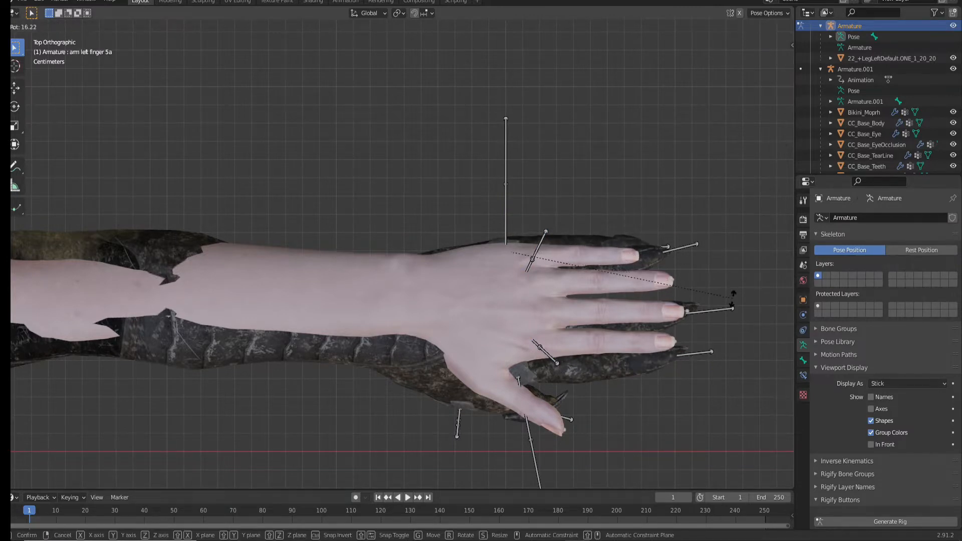
pyautogui.click(669, 313)
pyautogui.scroll(1, 672, 314)
pyautogui.press('r')
pyautogui.click(713, 143)
pyautogui.moveTo(755, 230); pyautogui.dragTo(591, 278)
pyautogui.scroll(-2, 677, 314)
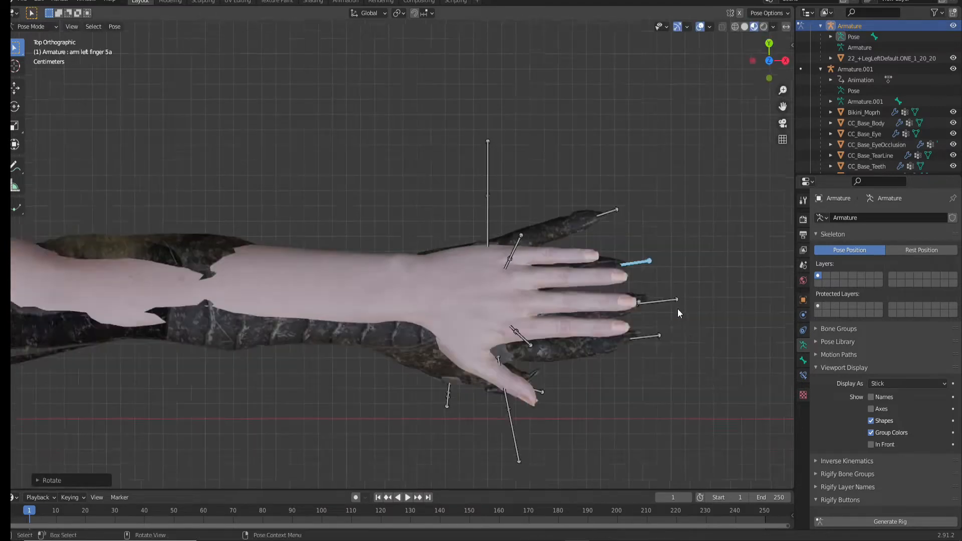
pyautogui.scroll(1, 677, 308)
# - Refine the rotation of the left ring and little finger bones until both follow the character's fingers
pyautogui.moveTo(726, 138); pyautogui.dragTo(467, 461)
pyautogui.press('r')
pyautogui.click(732, 407)
pyautogui.moveTo(695, 156); pyautogui.dragTo(534, 238)
pyautogui.press('r')
pyautogui.click(729, 223)
pyautogui.moveTo(705, 240); pyautogui.dragTo(581, 289)
pyautogui.press('r')
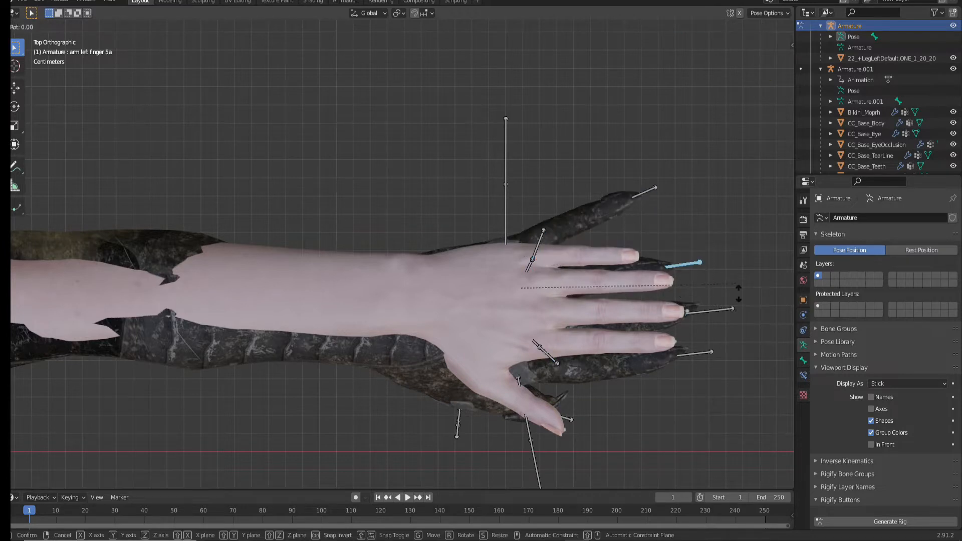
pyautogui.click(740, 303)
pyautogui.moveTo(691, 152); pyautogui.dragTo(537, 240)
pyautogui.press('r')
pyautogui.click(714, 249)
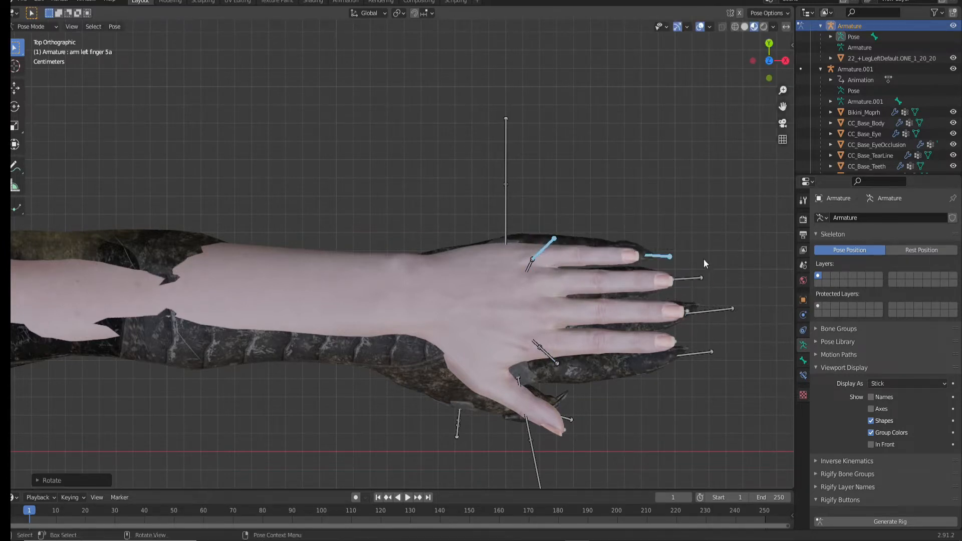
# - Rotate the ring and middle finger bones of the suit's right hand to match the character's fingers
pyautogui.scroll(-3, 434, 302)
pyautogui.keyDown('shift'); pyautogui.moveTo(301, 309); pyautogui.dragTo(438, 310, button='middle'); pyautogui.keyUp('shift')
pyautogui.scroll(-3, 437, 311)
pyautogui.keyDown('shift'); pyautogui.moveTo(90, 308); pyautogui.dragTo(580, 302, button='middle'); pyautogui.keyUp('shift')
pyautogui.scroll(4, 581, 301)
pyautogui.keyDown('shift'); pyautogui.moveTo(263, 261); pyautogui.dragTo(458, 262, button='middle'); pyautogui.keyUp('shift')
pyautogui.scroll(4, 458, 263)
pyautogui.moveTo(315, 232); pyautogui.dragTo(452, 277)
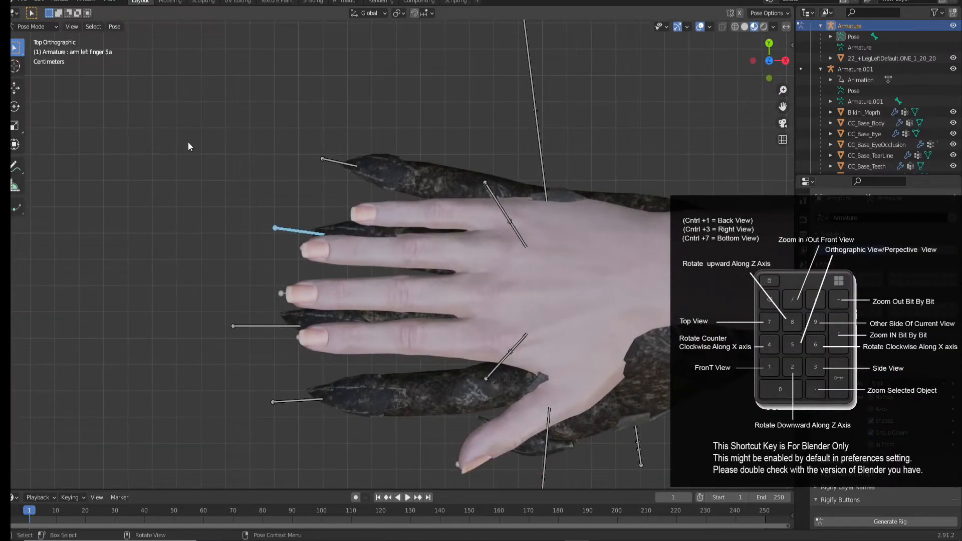
pyautogui.press('r')
pyautogui.click(448, 250)
pyautogui.moveTo(258, 373); pyautogui.dragTo(408, 352)
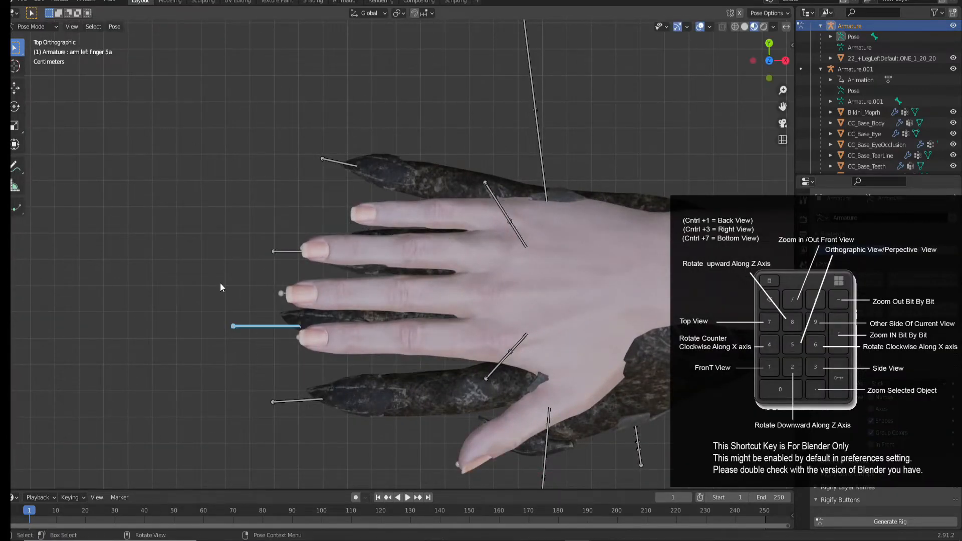
pyautogui.press('r')
pyautogui.click(209, 303)
# - Readjust the right ring finger bone and rotate the right little finger bones inward onto the character's finger
pyautogui.moveTo(262, 228); pyautogui.dragTo(426, 273)
pyautogui.press('r')
pyautogui.click(261, 217)
pyautogui.moveTo(317, 131); pyautogui.dragTo(483, 202)
pyautogui.press('r')
pyautogui.click(353, 165)
pyautogui.scroll(-2, 379, 233)
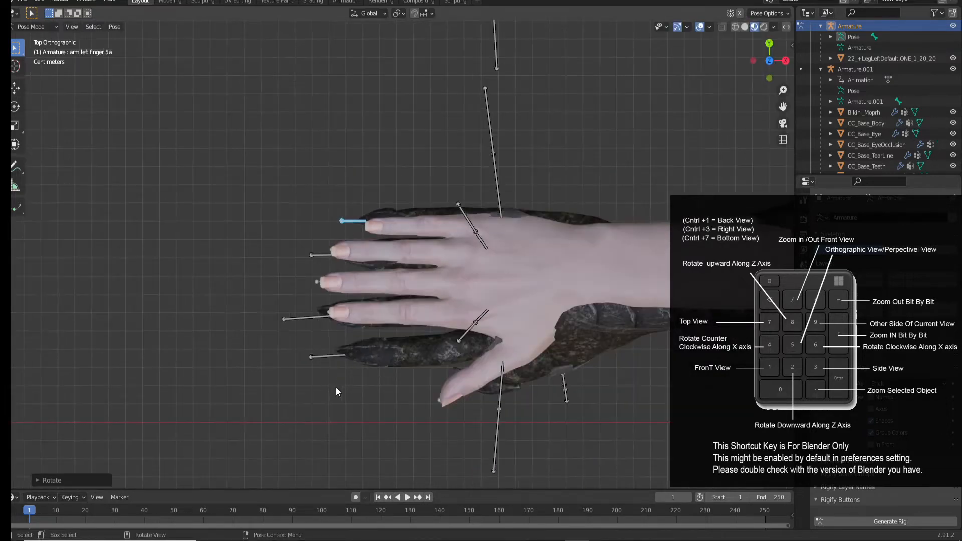
# - Rotate the suit's right index finger bones in the top view to line up with the character's index finger
pyautogui.scroll(1, 323, 386)
pyautogui.moveTo(436, 315); pyautogui.dragTo(437, 315)
pyautogui.press('r')
pyautogui.click(281, 230)
pyautogui.moveTo(253, 423); pyautogui.dragTo(509, 352)
pyautogui.click(282, 443)
pyautogui.moveTo(280, 443); pyautogui.dragTo(415, 398)
pyautogui.press('r')
pyautogui.click(389, 326)
pyautogui.scroll(-4, 389, 325)
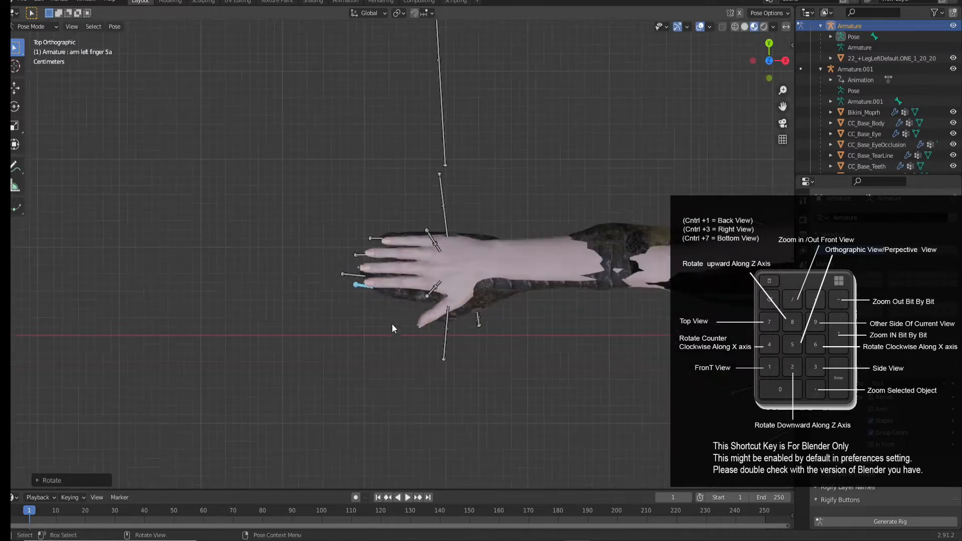
# - Select the suit's right hand bones and move them slightly along the X axis to fit the character's hand
pyautogui.press('a')
pyautogui.press('g')
pyautogui.press('x')
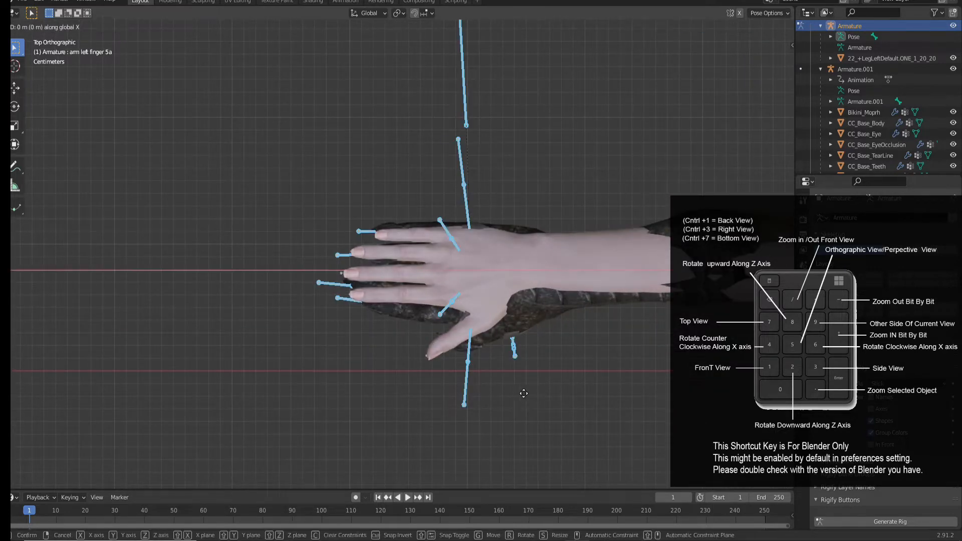
pyautogui.click(518, 394)
pyautogui.scroll(-3, 533, 383)
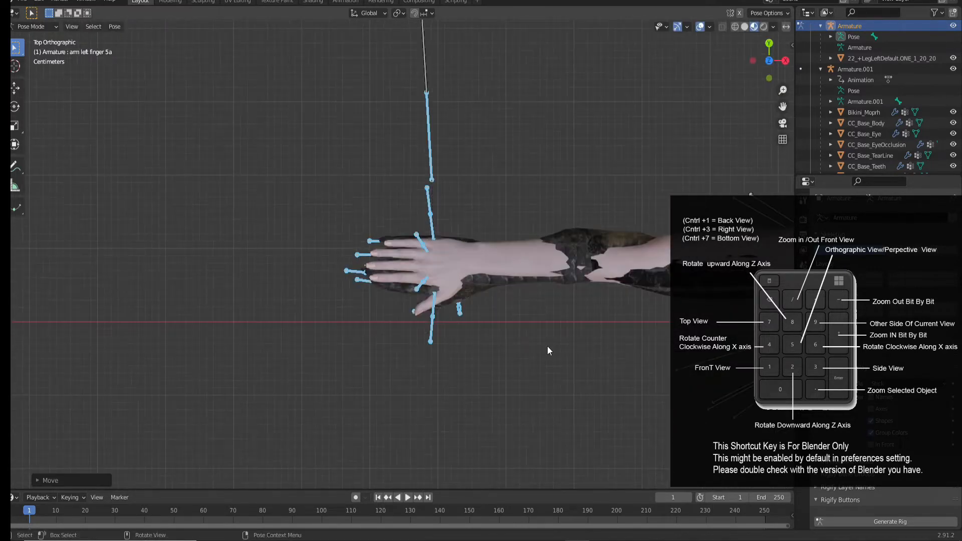
# - Rotate the suit's right hand bones slightly in the front view and select the whole hand
pyautogui.press('KP_1')
pyautogui.moveTo(604, 159); pyautogui.dragTo(398, 258)
pyautogui.scroll(1, 398, 259)
pyautogui.press('r')
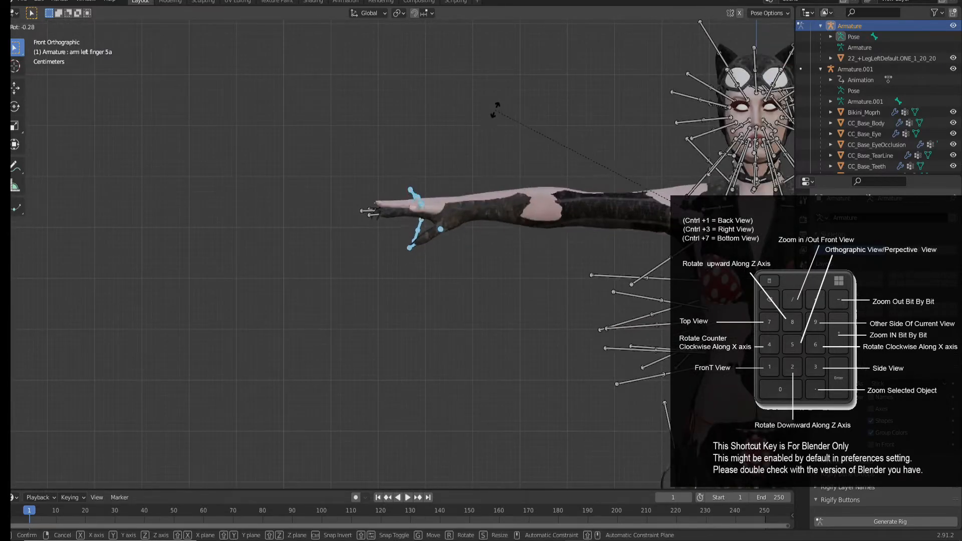
pyautogui.click(494, 106)
pyautogui.moveTo(321, 281); pyautogui.dragTo(451, 173)
pyautogui.scroll(-2, 509, 274)
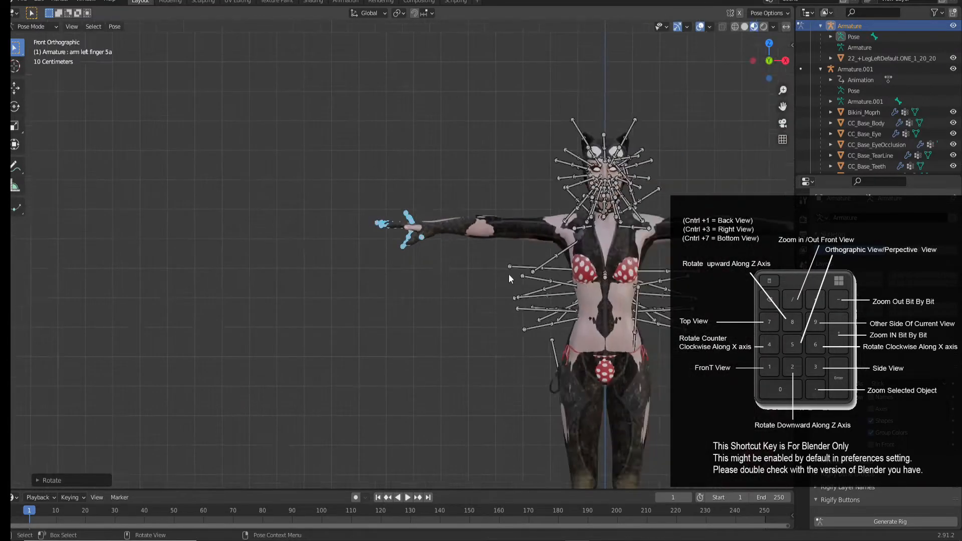
# - Select the suit's left hand bones in the front view and rotate them to follow the character's hand
pyautogui.scroll(3, 546, 263)
pyautogui.moveTo(455, 164); pyautogui.dragTo(553, 313)
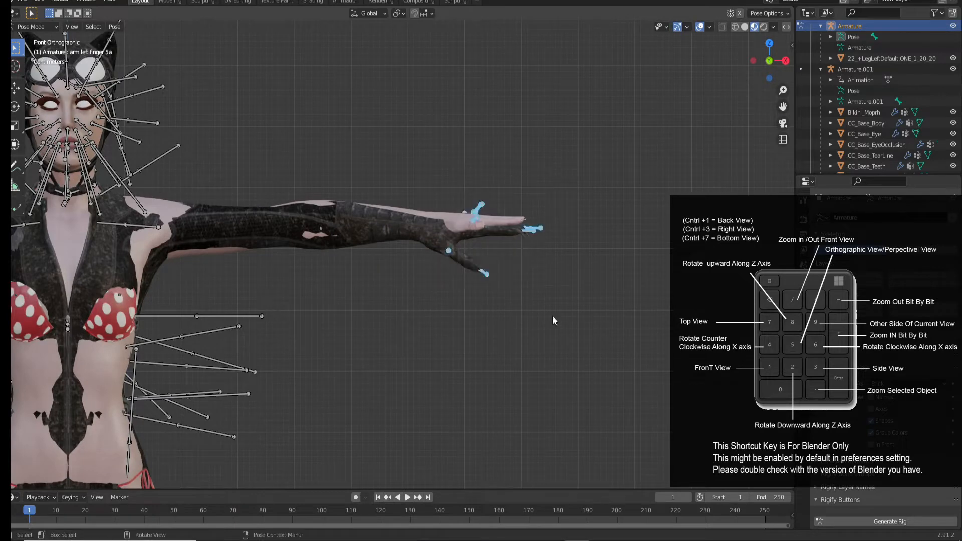
pyautogui.press('r')
pyautogui.click(489, 255)
# - Rotate the suit's left thumb bones upward and move them about 0.008 m onto the character's thumb
pyautogui.scroll(3, 489, 254)
pyautogui.moveTo(473, 285); pyautogui.dragTo(575, 242)
pyautogui.press('r')
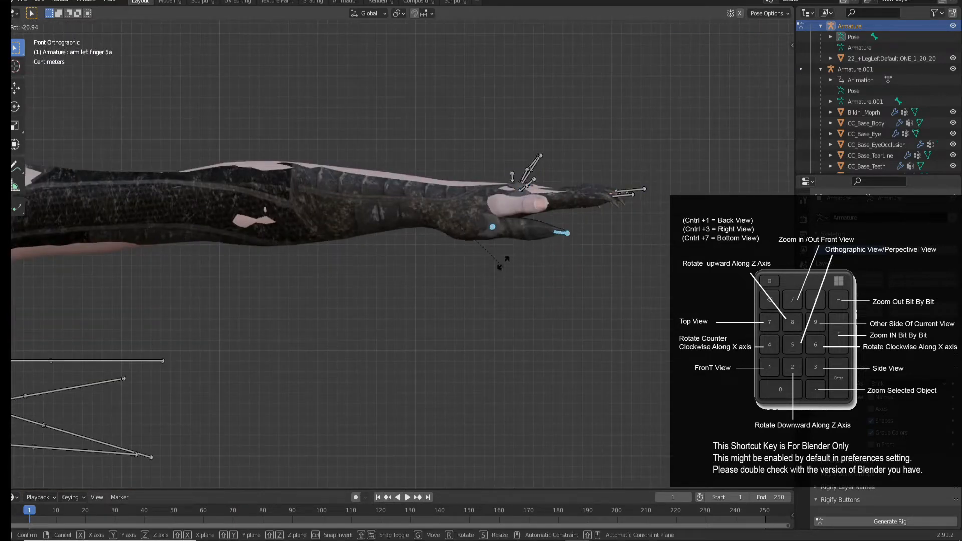
pyautogui.click(504, 250)
pyautogui.press('g')
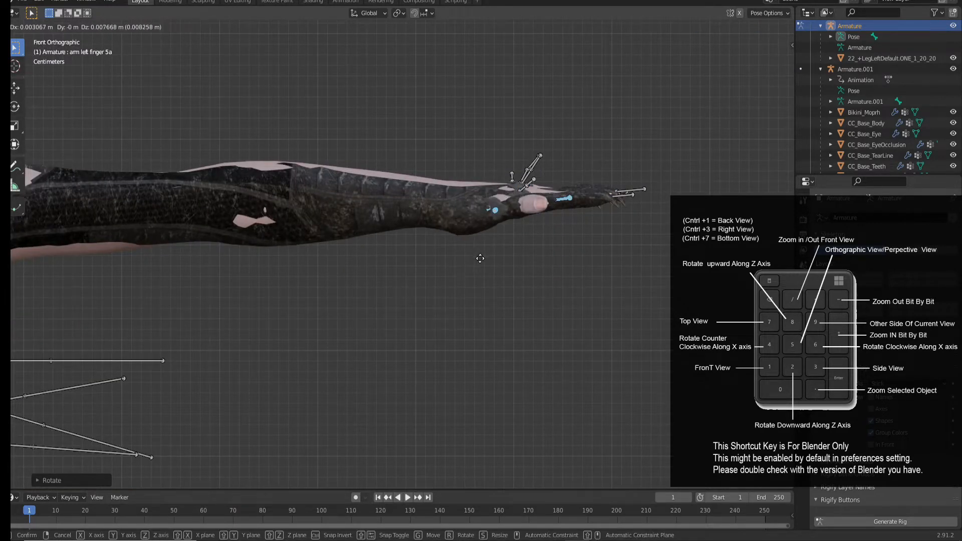
pyautogui.click(480, 258)
# - Rotate the left thumb bones in the top view to match the direction of the character's thumb
pyautogui.press('KP_7')
pyautogui.press('r')
pyautogui.click(583, 366)
# - Select the suit's right thumb bones in the front view and move them about 0.023 m up toward the character's thumb
pyautogui.scroll(-3, 490, 350)
pyautogui.press('KP_1')
pyautogui.keyDown('shift'); pyautogui.moveTo(333, 313); pyautogui.dragTo(449, 304, button='middle'); pyautogui.keyUp('shift')
pyautogui.moveTo(372, 355); pyautogui.dragTo(371, 354)
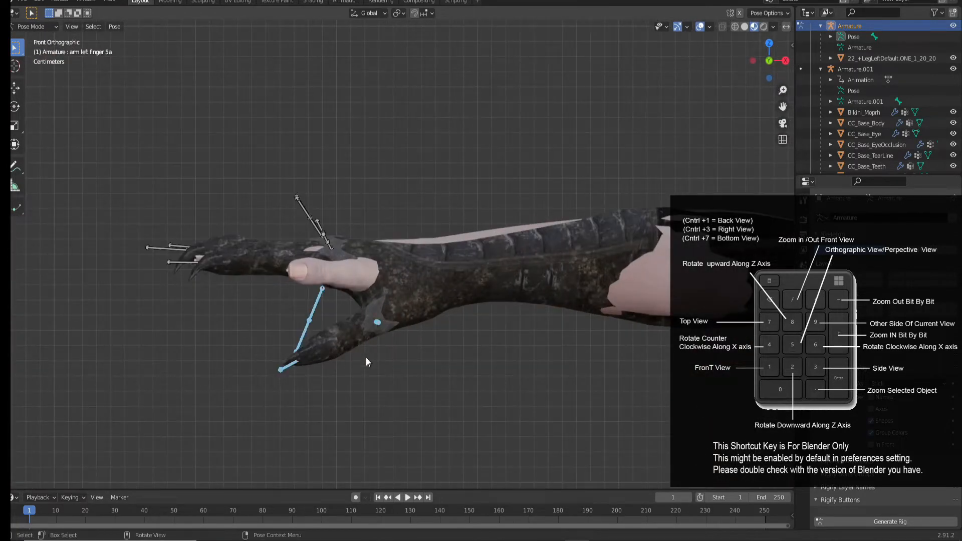
pyautogui.press('g')
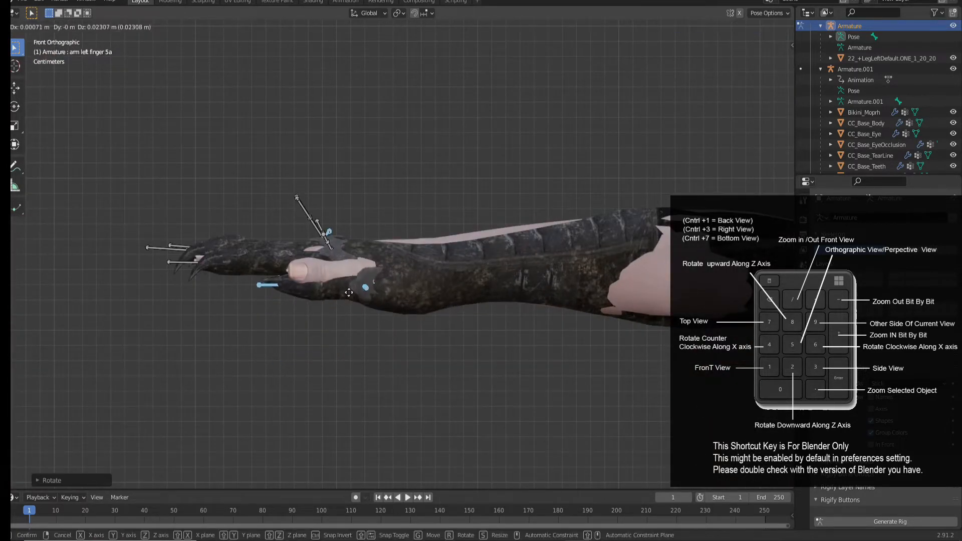
pyautogui.click(338, 332)
# - Rotate the right thumb bones in the top and front views to match the direction of the character's thumb
pyautogui.press('KP_7')
pyautogui.press('r')
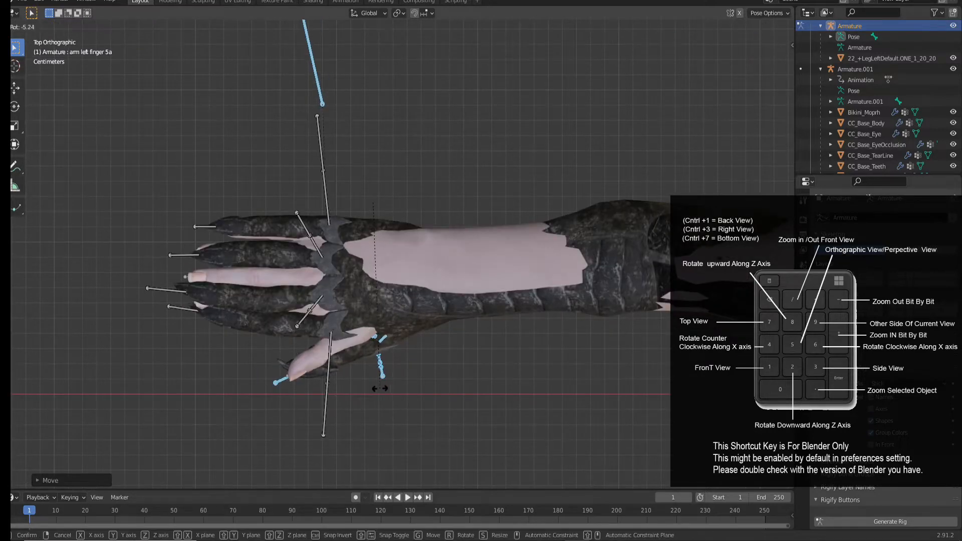
pyautogui.click(372, 386)
pyautogui.press('KP_1')
pyautogui.press('r')
pyautogui.click(342, 336)
pyautogui.scroll(-6, 369, 332)
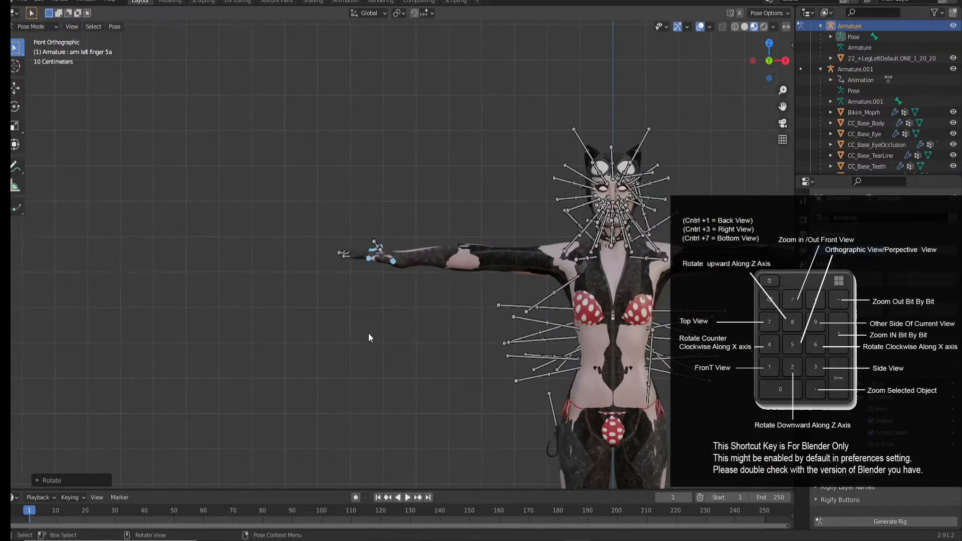
# - Hide the suit's armature and examine how the suit fits over the whole body from the front
pyautogui.click(953, 26)
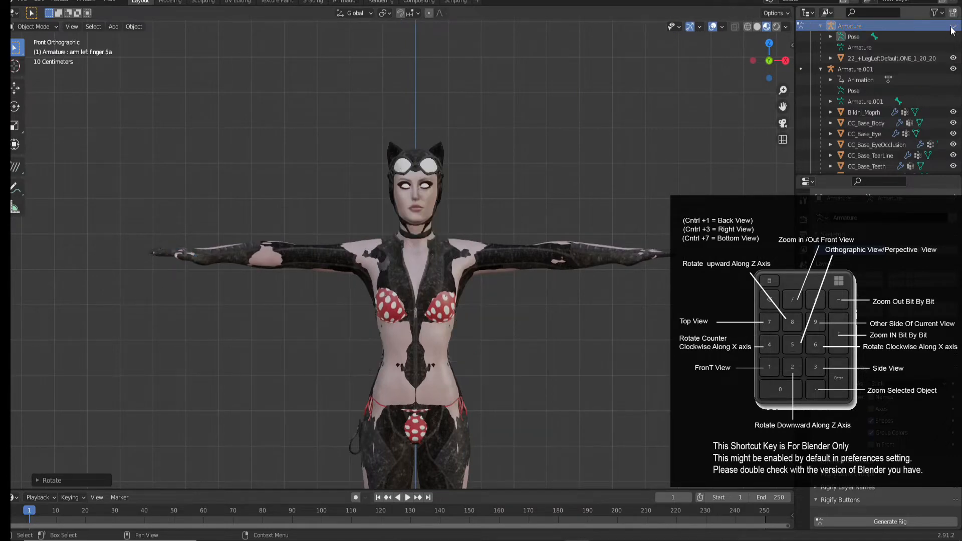
pyautogui.scroll(2, 431, 295)
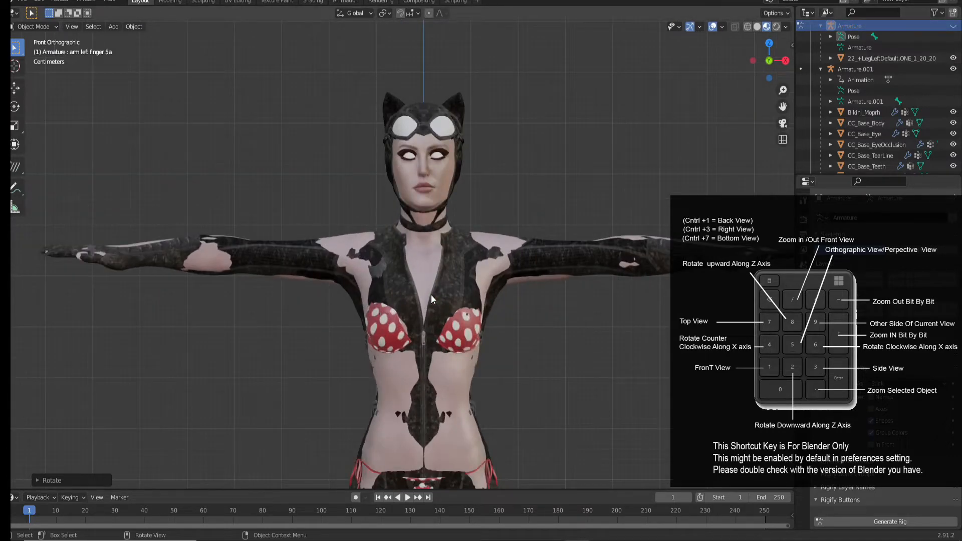
pyautogui.scroll(-5, 410, 293)
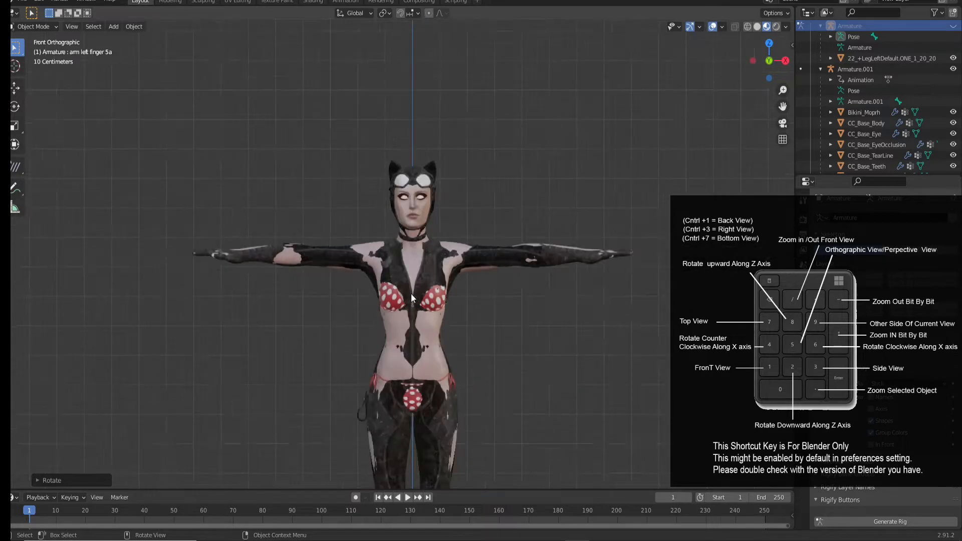
pyautogui.scroll(2, 418, 320)
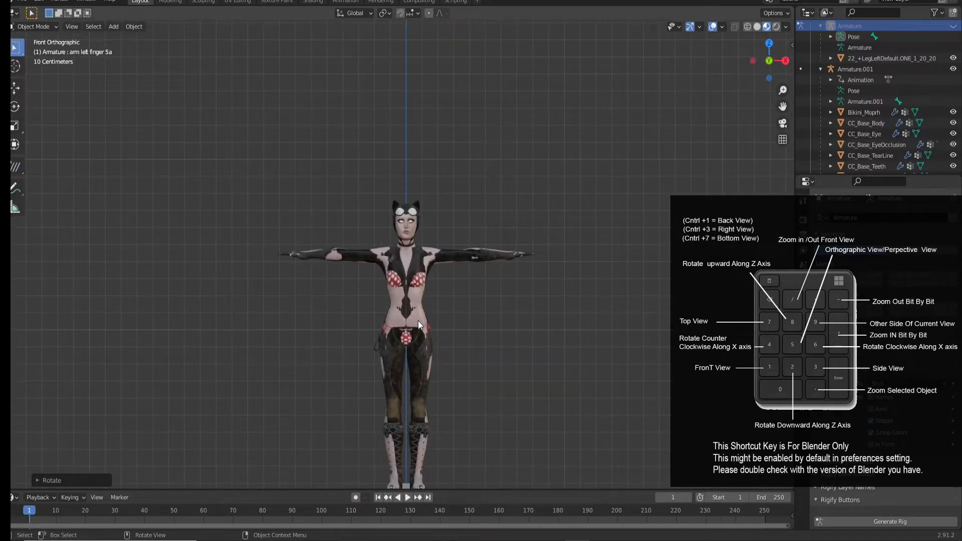
pyautogui.keyDown('shift'); pyautogui.moveTo(418, 321); pyautogui.dragTo(419, 211, button='middle'); pyautogui.keyUp('shift')
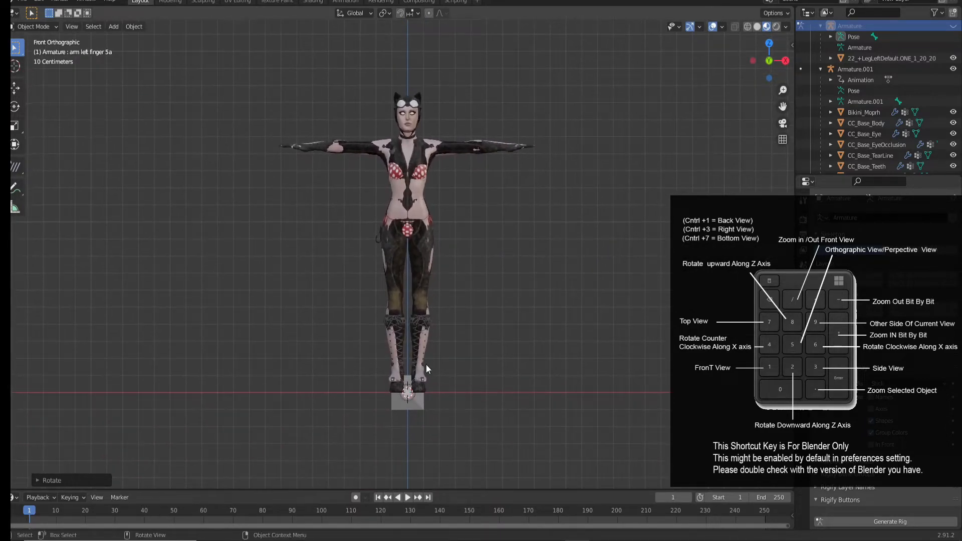
# - Hide the character's armature, Armature.001, and examine how the boots fit the lower legs and feet
pyautogui.click(419, 399)
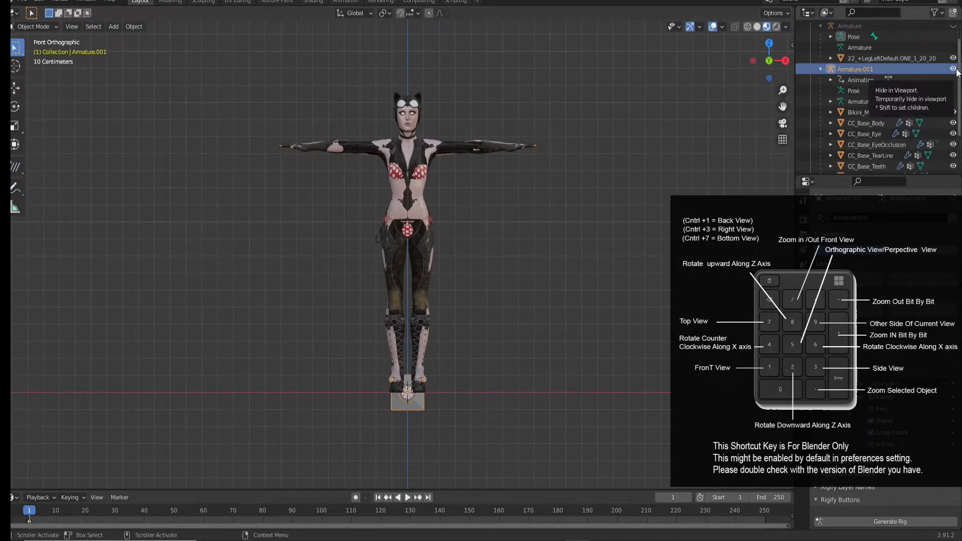
pyautogui.scroll(2, 507, 211)
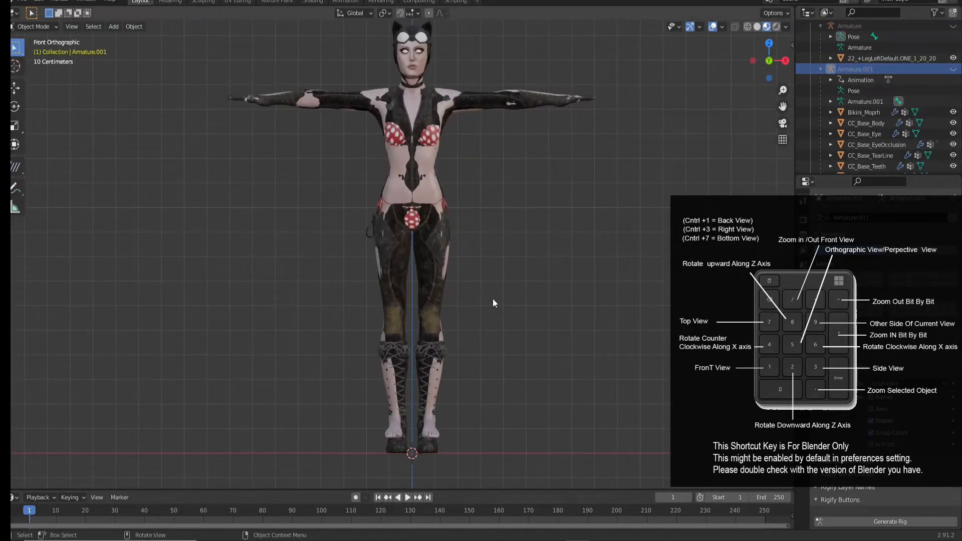
pyautogui.moveTo(489, 353); pyautogui.dragTo(549, 465, button='middle')
pyautogui.press('KP_1')
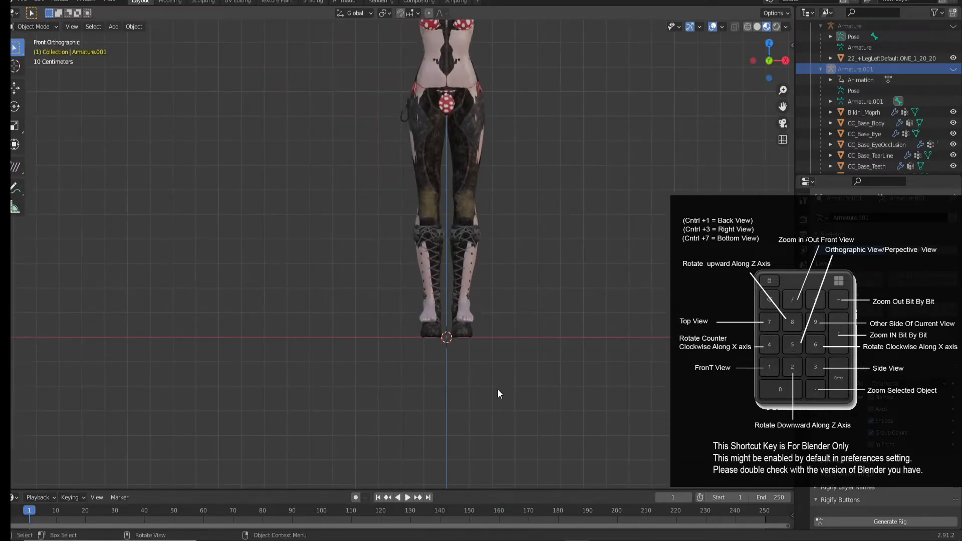
pyautogui.scroll(5, 497, 389)
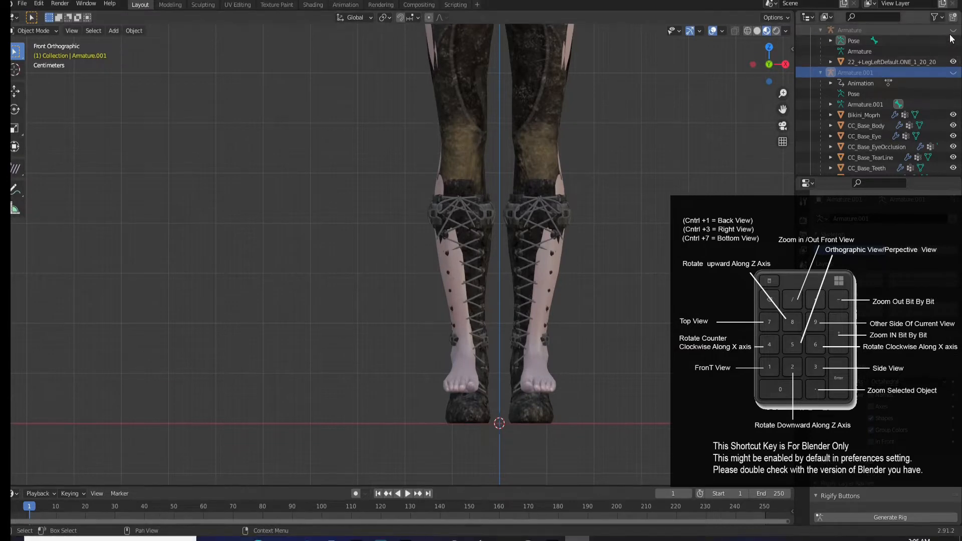
# - Show the suit's armature again, select it and switch it to Pose Mode
pyautogui.click(953, 26)
pyautogui.scroll(-2, 483, 406)
pyautogui.click(487, 407)
pyautogui.click(31, 28)
pyautogui.click(38, 64)
# - Rotate the suit's left and right thigh bones slightly in the front view to line the legs up with the character's
pyautogui.scroll(-1, 576, 196)
pyautogui.moveTo(556, 110); pyautogui.dragTo(481, 352)
pyautogui.press('r')
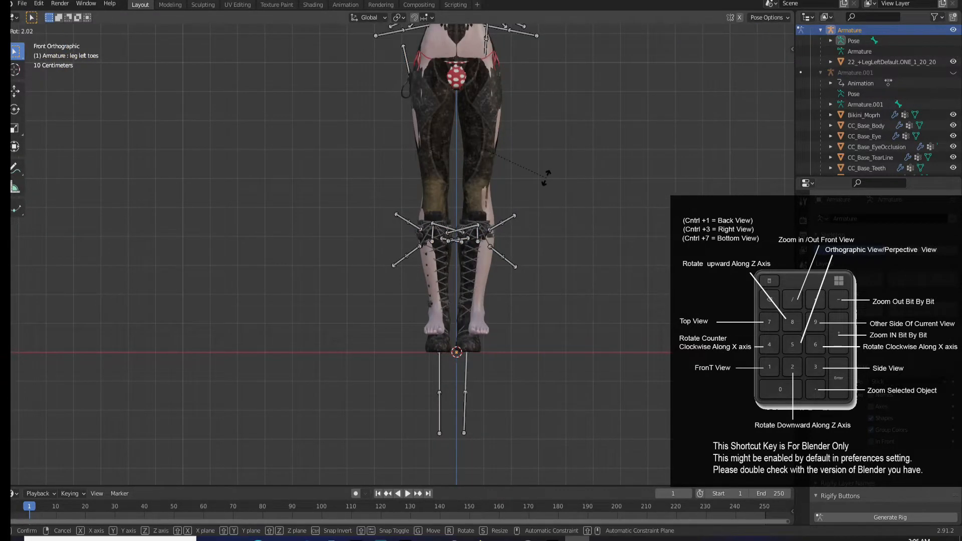
pyautogui.click(554, 172)
pyautogui.moveTo(369, 119); pyautogui.dragTo(447, 175)
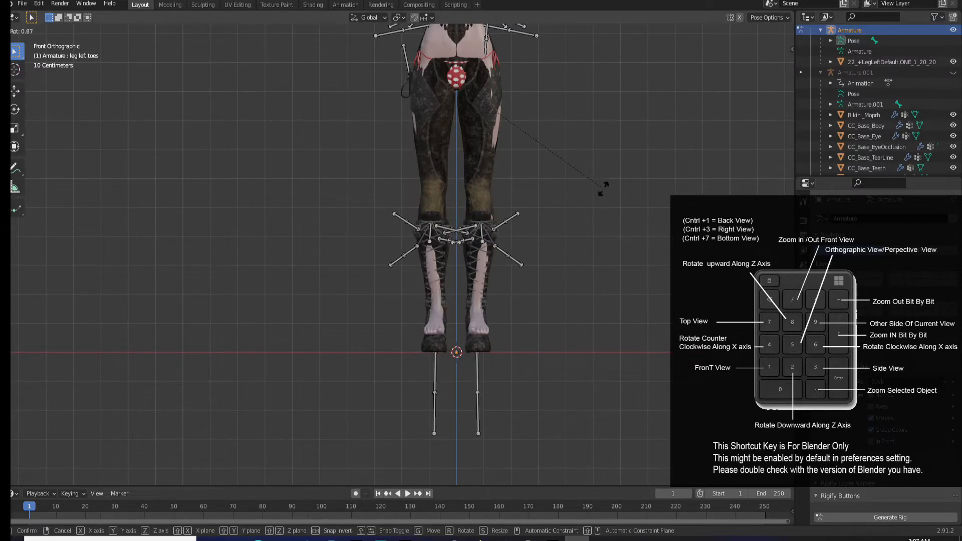
pyautogui.press('KP_3')
pyautogui.press('r')
pyautogui.click(503, 241)
pyautogui.hotkey('ctrl', 'z')
pyautogui.press('r')
pyautogui.rightClick(507, 181)
# - Select the suit's left thigh bone and rotate it about 0.8° in the right side view to follow the character's leg
pyautogui.press('KP_1')
pyautogui.moveTo(473, 113); pyautogui.dragTo(541, 179)
pyautogui.press('KP_3')
pyautogui.press('r')
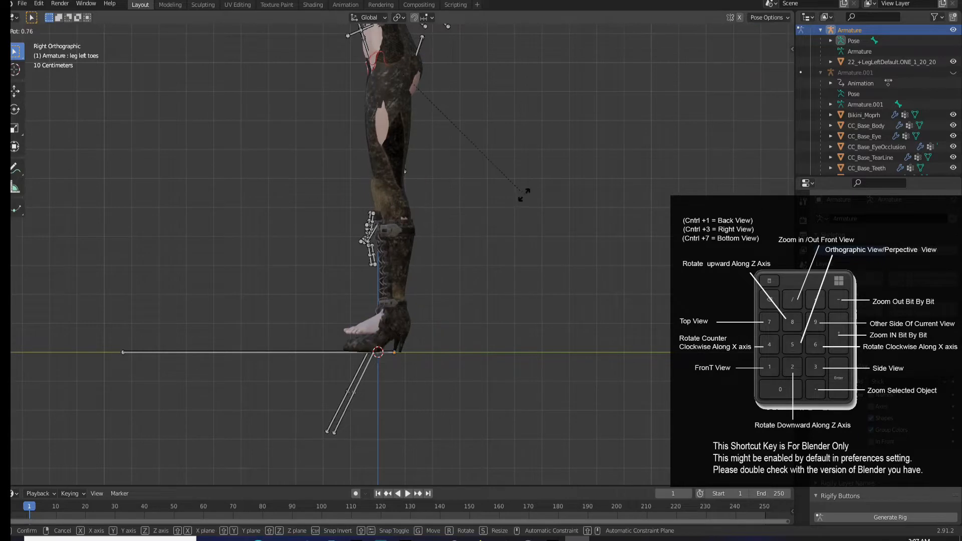
pyautogui.click(522, 197)
# - Rotate the suit's right thigh bone slightly in the left side view to follow the character's leg
pyautogui.moveTo(500, 223); pyautogui.dragTo(513, 178, button='middle')
pyautogui.press('KP_1')
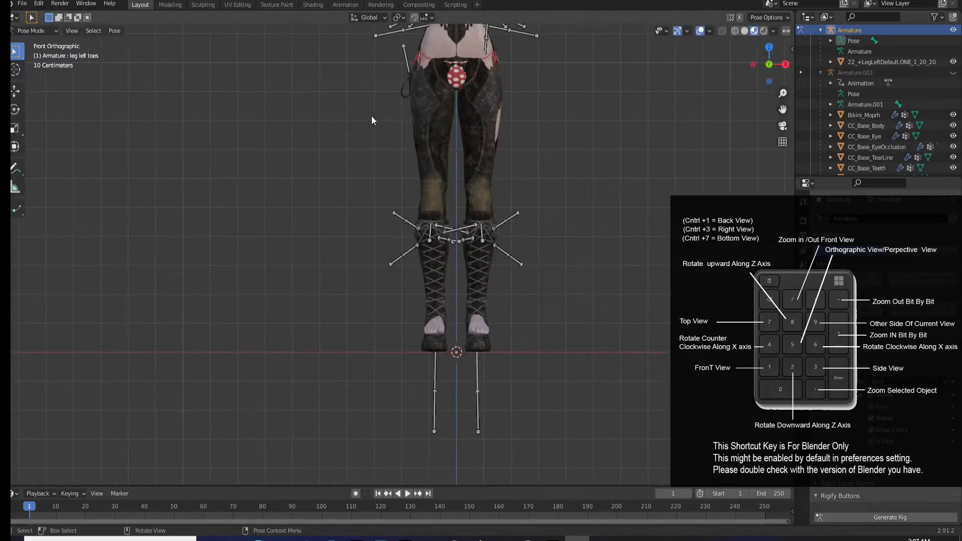
pyautogui.press('ctrl+KP_3')
pyautogui.press('r')
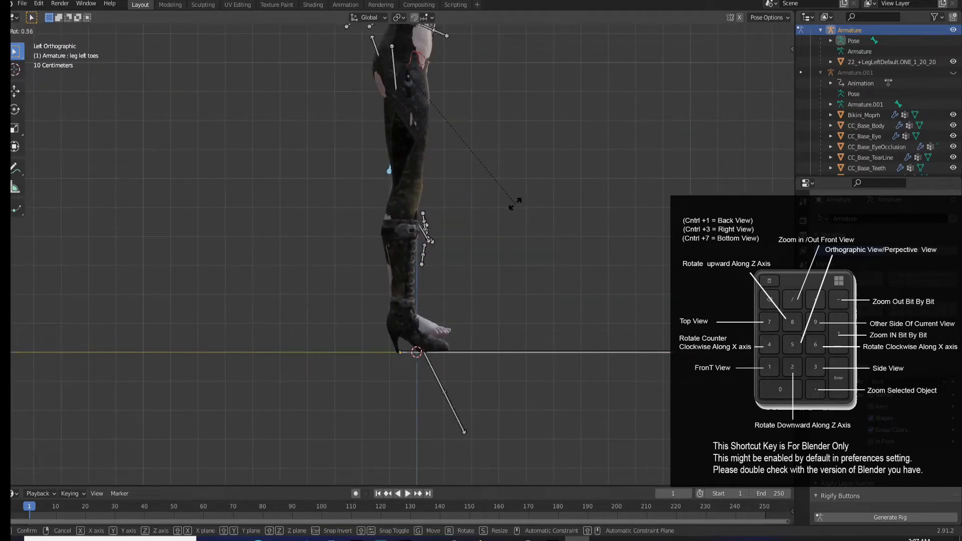
pyautogui.click(504, 206)
# - Hide the suit's armature and bring the upper body into a perspective view
pyautogui.scroll(-3, 504, 206)
pyautogui.click(953, 30)
pyautogui.moveTo(557, 105); pyautogui.dragTo(472, 181, button='middle')
pyautogui.scroll(5, 506, 239)
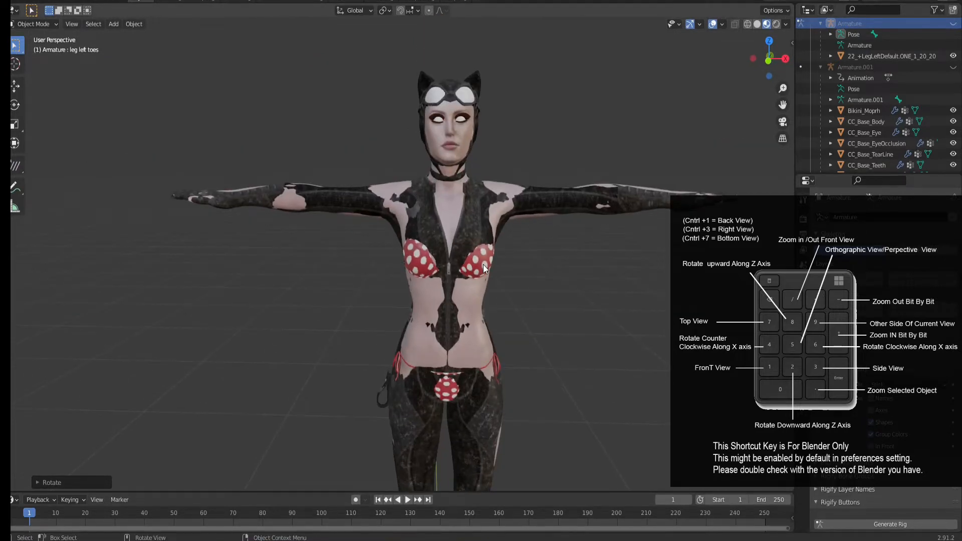
# - Select the Bikini_Moprh object and toggle its visibility off and on to compare it with the suit
pyautogui.click(482, 265)
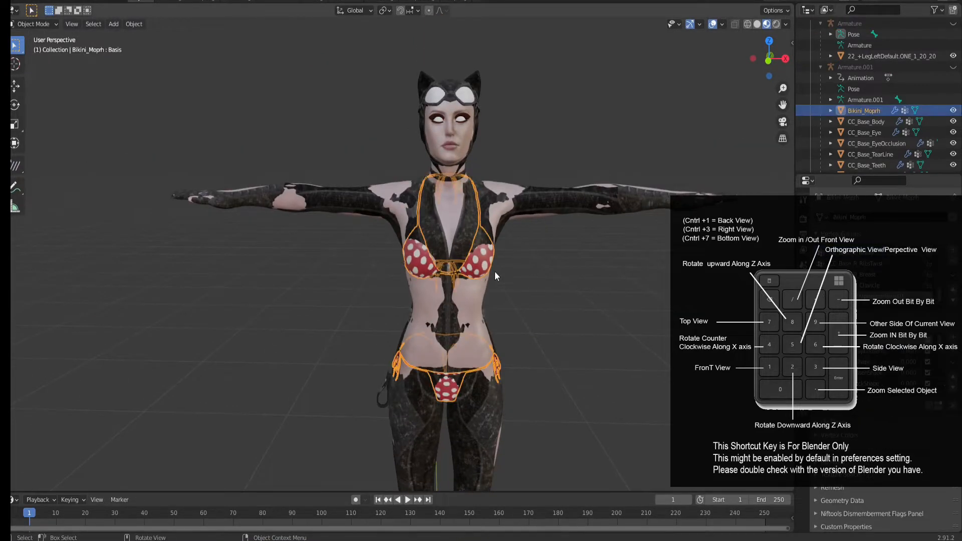
pyautogui.click(953, 111)
pyautogui.click(953, 110)
pyautogui.keyDown('alt'); pyautogui.moveTo(586, 191); pyautogui.dragTo(612, 185, button='middle'); pyautogui.keyUp('alt')
pyautogui.scroll(2, 548, 245)
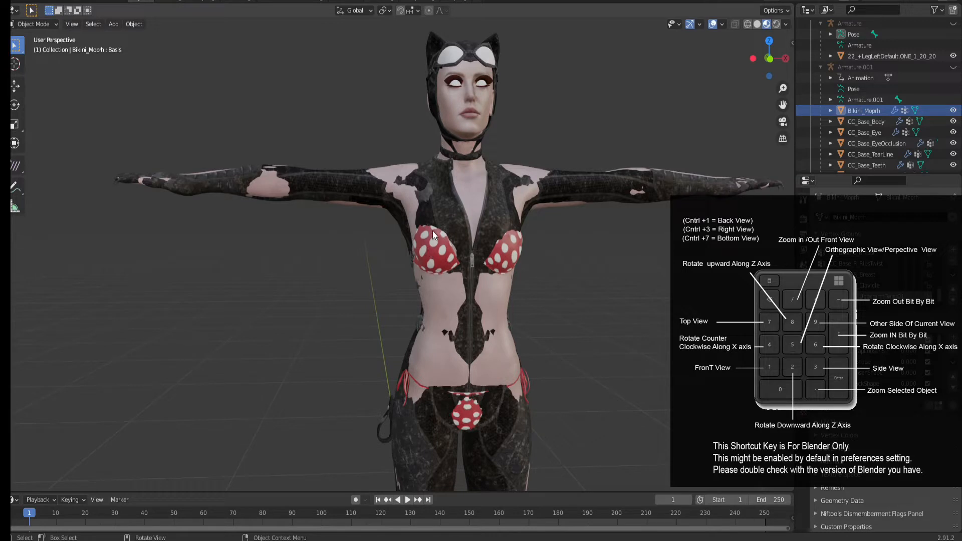
# - Select the suit mesh and switch it to Sculpt Mode with the Draw brush
pyautogui.click(345, 186)
pyautogui.click(32, 24)
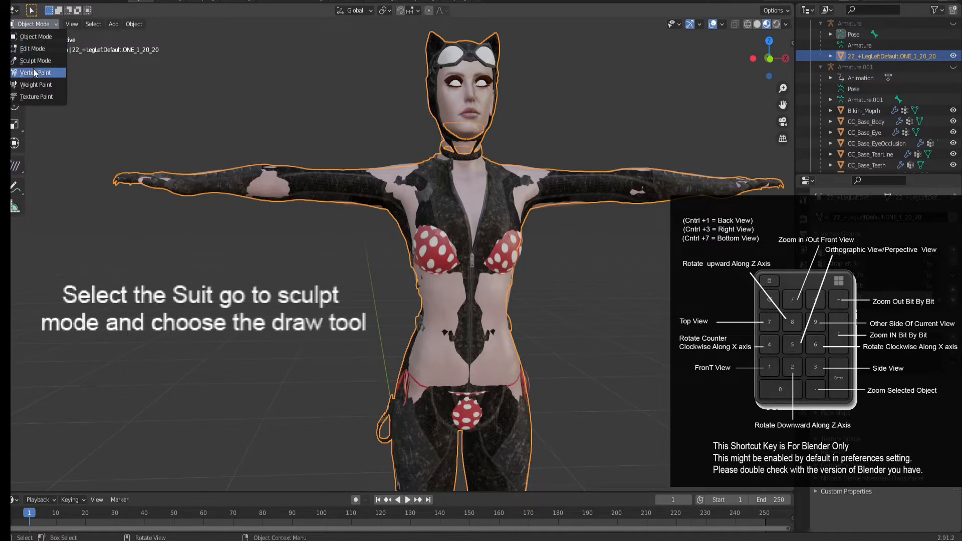
pyautogui.click(34, 60)
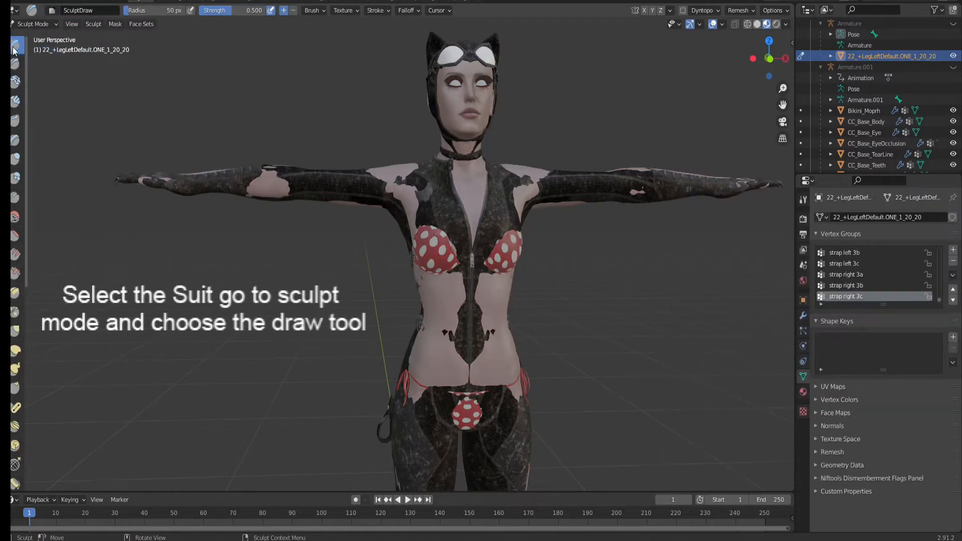
# - Set the Draw brush radius to 71 px and turn on X mirror symmetry
pyautogui.press('n')
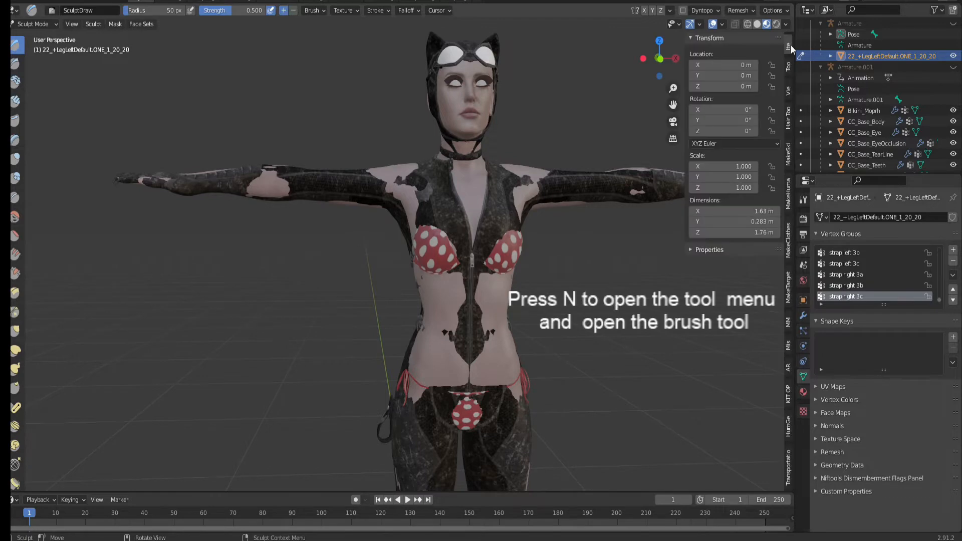
pyautogui.click(788, 68)
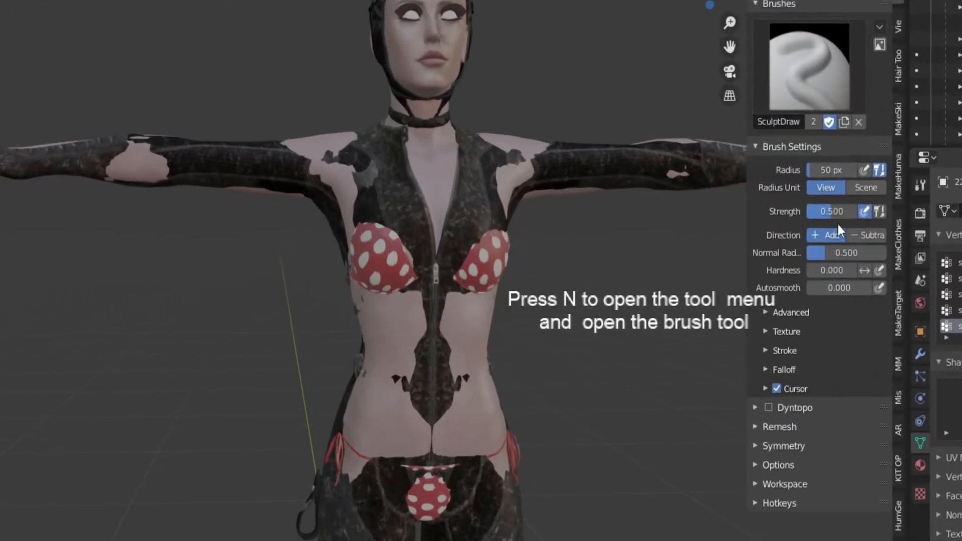
pyautogui.moveTo(837, 165); pyautogui.dragTo(865, 165)
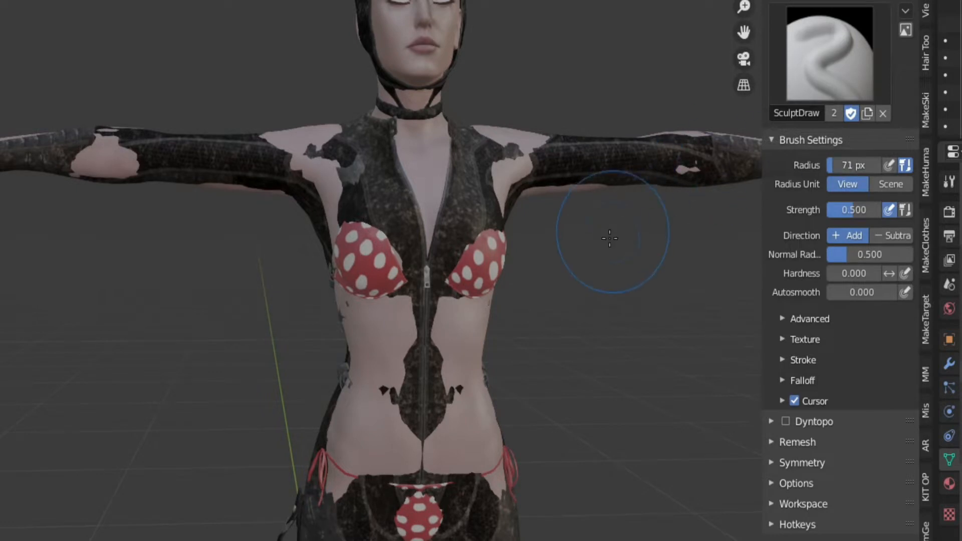
pyautogui.click(772, 462)
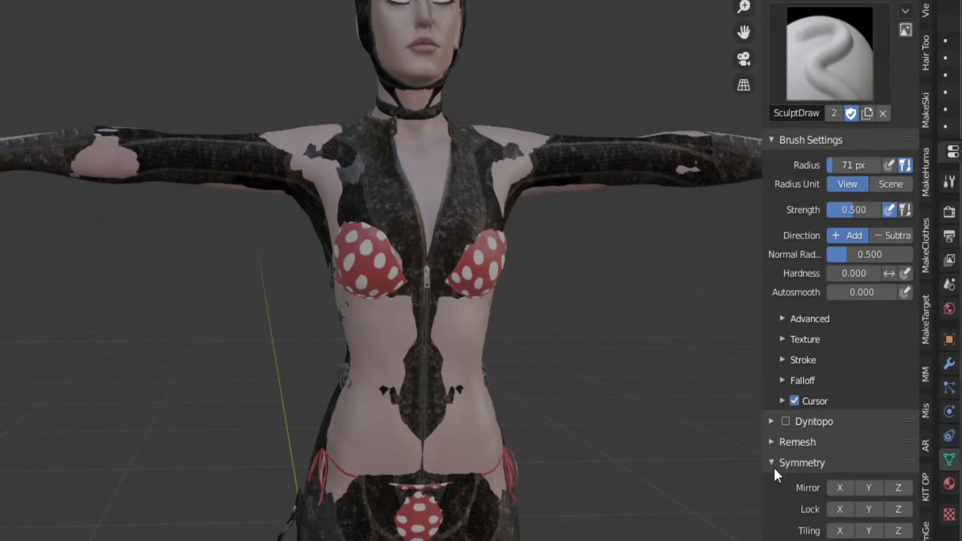
# - Sculpt the suit outward over the exposed skin at the elbow, hip and chest
pyautogui.moveTo(116, 159)
pyautogui.mouseDown()
pyautogui.moveTo(84, 171)
pyautogui.moveTo(130, 170)
pyautogui.mouseUp()
pyautogui.moveTo(348, 480); pyautogui.dragTo(350, 478)
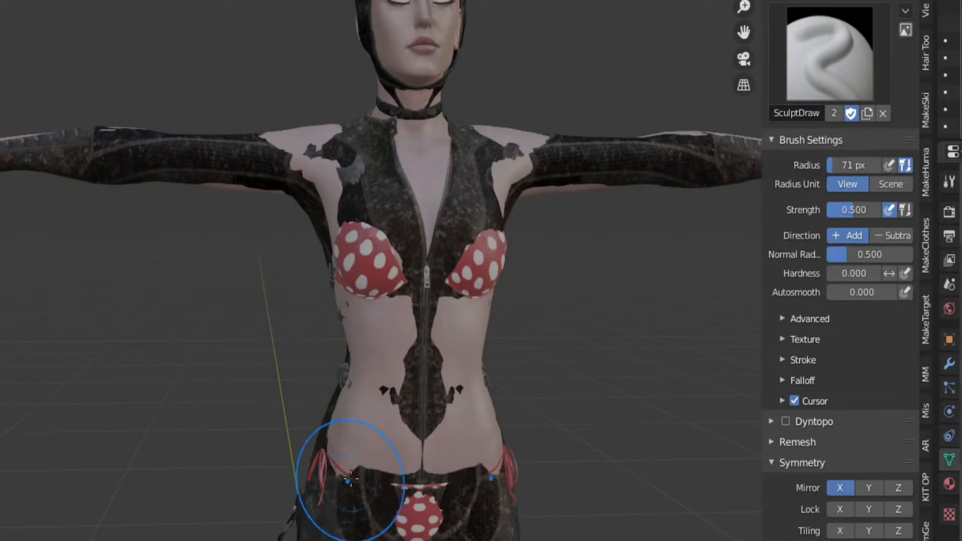
pyautogui.moveTo(370, 248)
pyautogui.mouseDown()
pyautogui.moveTo(376, 260)
pyautogui.moveTo(364, 269)
pyautogui.mouseUp()
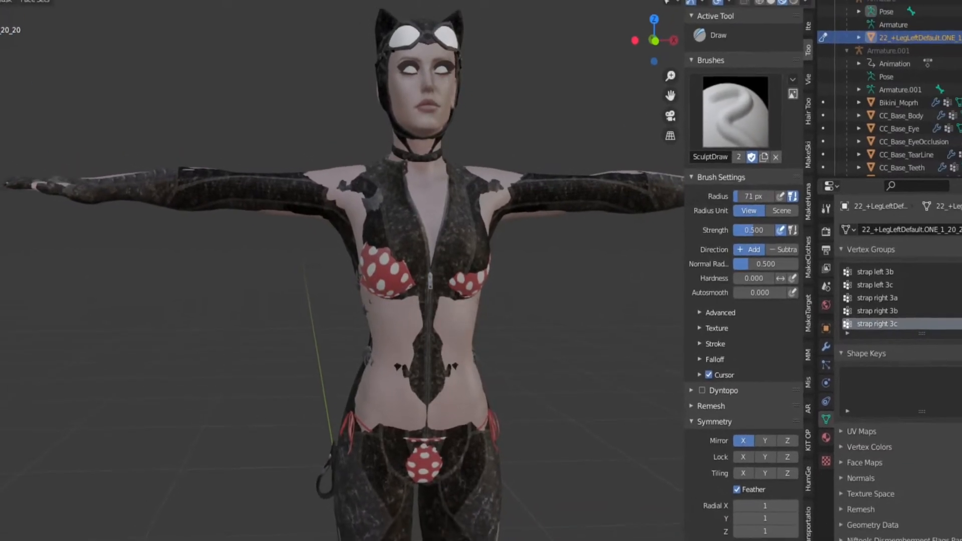
# - Return to Object Mode and hide the bikini
pyautogui.hotkey('ctrl', 'Tab')
pyautogui.click(388, 273)
pyautogui.press('h')
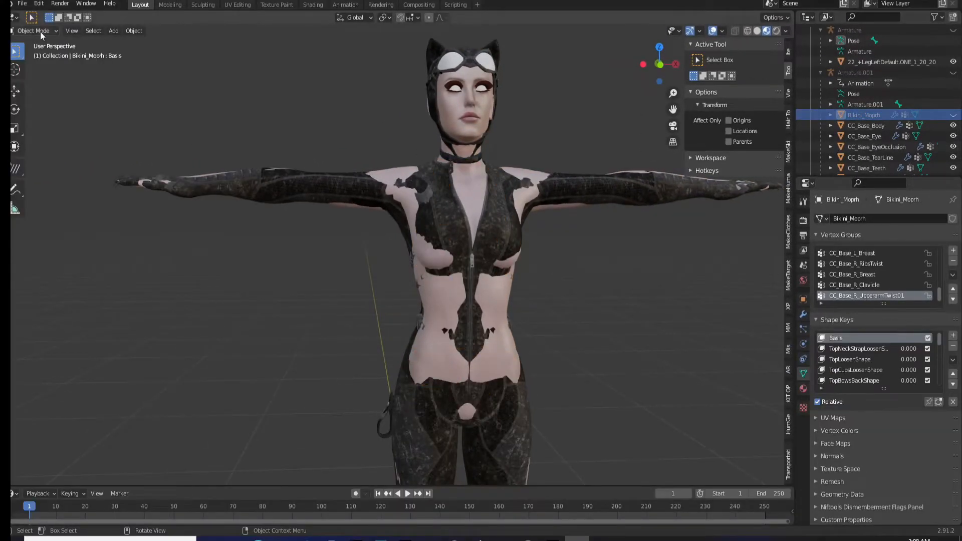
# - Put the suit mesh back in Sculpt Mode and draw it outward over the exposed skin at the ribs and waist
pyautogui.click(295, 191)
pyautogui.click(30, 31)
pyautogui.click(55, 68)
pyautogui.scroll(2, 459, 263)
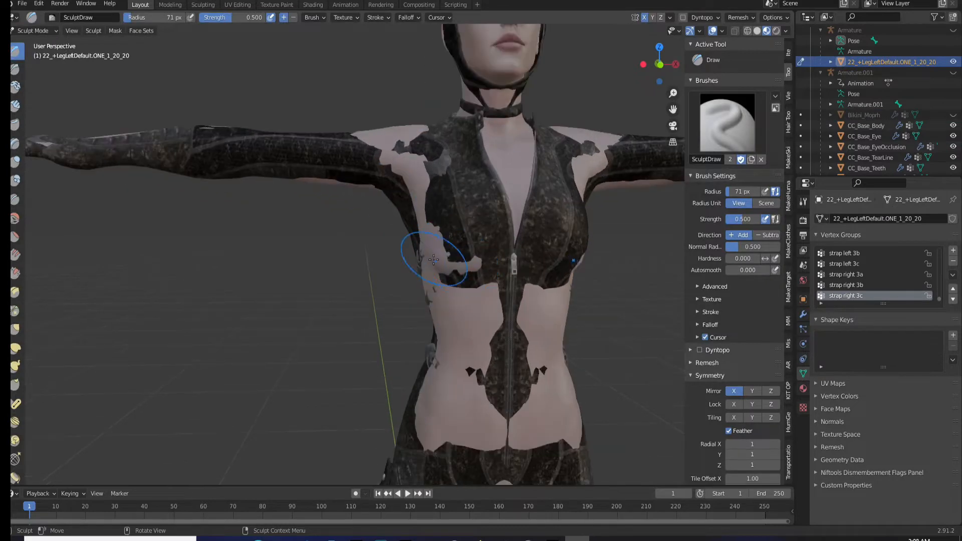
pyautogui.moveTo(476, 349); pyautogui.dragTo(456, 330)
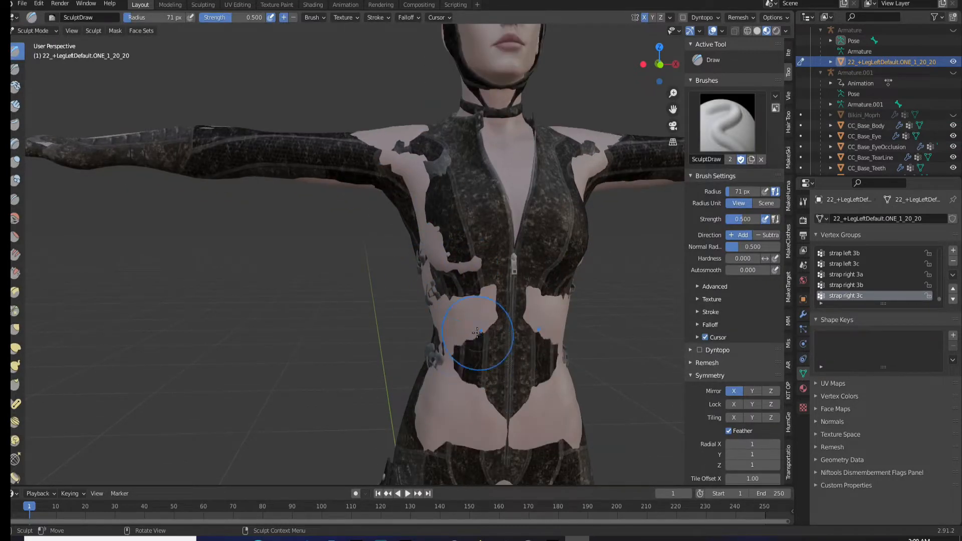
# - Sculpt the suit outward over the side of the torso with the brush radius at 120 px
pyautogui.moveTo(651, 225); pyautogui.dragTo(483, 312, button='middle')
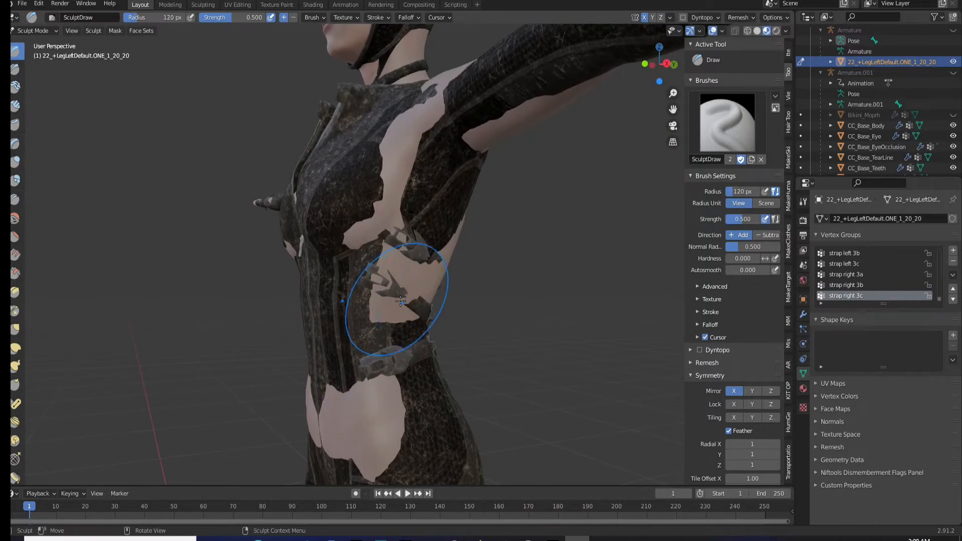
pyautogui.moveTo(371, 390); pyautogui.dragTo(461, 351, button='middle')
pyautogui.moveTo(434, 386); pyautogui.dragTo(392, 380, button='middle')
# - Display the model as a see-through wireframe from the side and set the brush direction to Subtract
pyautogui.hotkey('alt', 'z')
pyautogui.moveTo(333, 418)
pyautogui.mouseDown(button='middle')
pyautogui.moveTo(476, 440)
pyautogui.moveTo(429, 370)
pyautogui.moveTo(449, 369)
pyautogui.mouseUp(button='middle')
pyautogui.click(768, 234)
pyautogui.scroll(2, 435, 378)
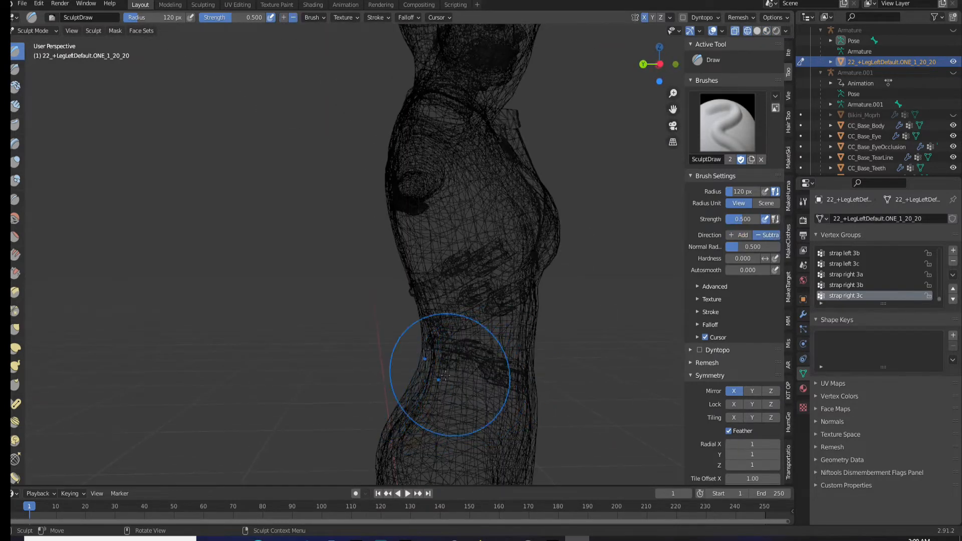
# - Return to the textured shading, set the brush direction to Add and face the suit's chest for sculpting
pyautogui.press('z')
pyautogui.click(574, 369)
pyautogui.moveTo(574, 369)
pyautogui.mouseDown(button='middle')
pyautogui.moveTo(609, 358)
pyautogui.moveTo(476, 341)
pyautogui.mouseUp(button='middle')
pyautogui.click(739, 236)
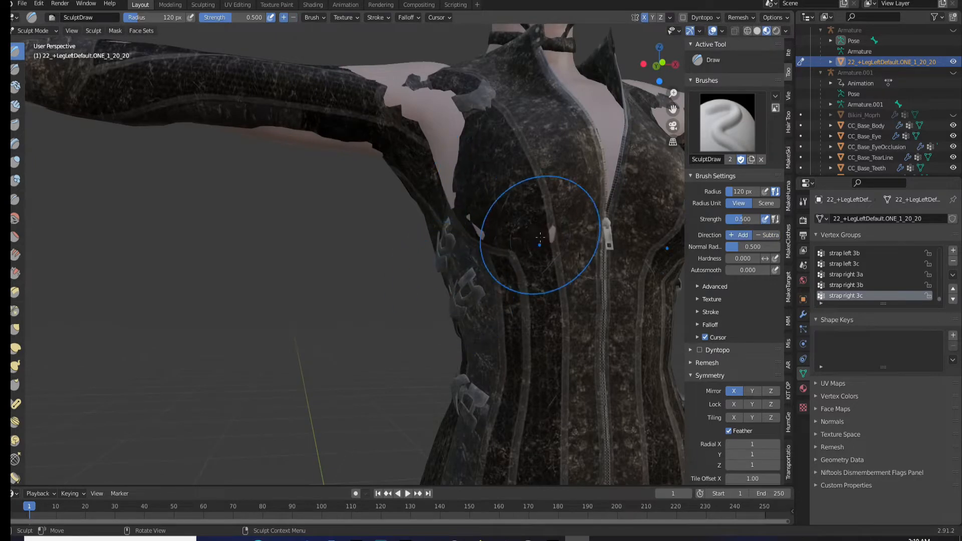
# - Sculpt the suit outward over the exposed skin around the chest, armpits and shoulders with the Draw brush
pyautogui.moveTo(515, 279); pyautogui.dragTo(421, 257, button='middle')
pyautogui.click(735, 394)
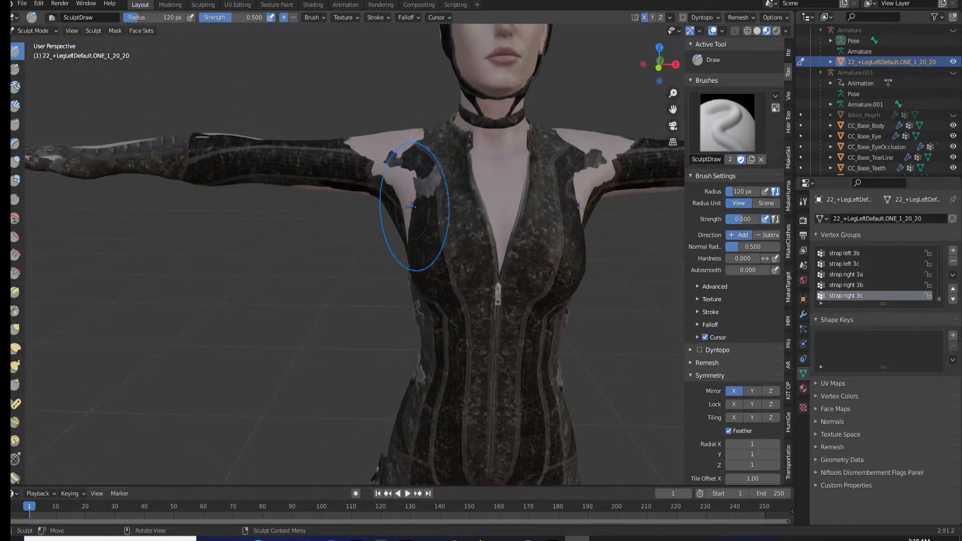
pyautogui.moveTo(386, 167); pyautogui.dragTo(571, 166, button='middle')
pyautogui.moveTo(571, 167)
pyautogui.mouseDown()
pyautogui.moveTo(457, 182)
pyautogui.moveTo(467, 186)
pyautogui.mouseUp()
pyautogui.moveTo(571, 165); pyautogui.dragTo(554, 215, button='middle')
pyautogui.moveTo(554, 215); pyautogui.dragTo(497, 209)
pyautogui.scroll(-1, 498, 209)
pyautogui.moveTo(497, 210); pyautogui.dragTo(348, 221, button='middle')
# - Set the brush radius to 100 px and sculpt the suit over the bare skin behind the shoulder and upper arm
pyautogui.moveTo(741, 192); pyautogui.dragTo(726, 191)
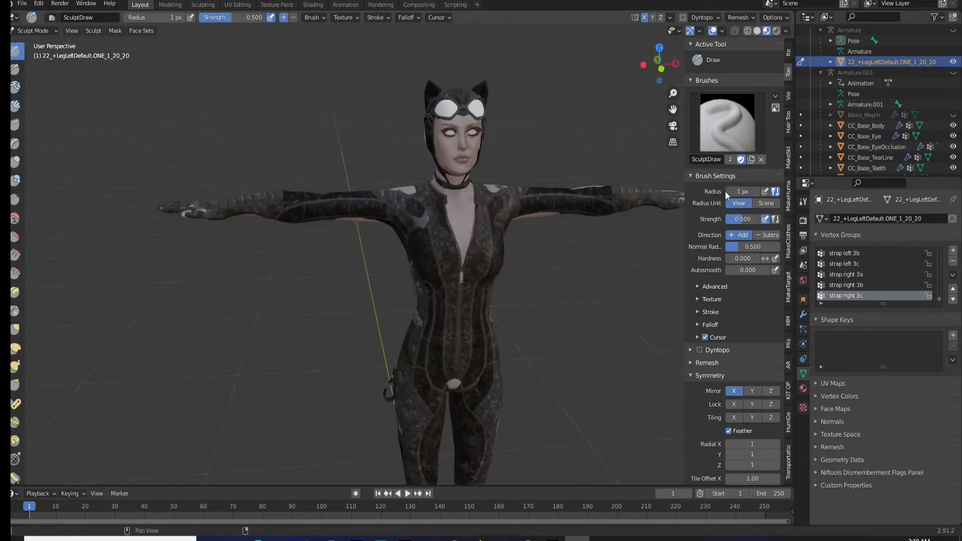
pyautogui.press('KP_1')
pyautogui.click(726, 192)
pyautogui.write('100')
pyautogui.press('Return')
pyautogui.scroll(1, 658, 202)
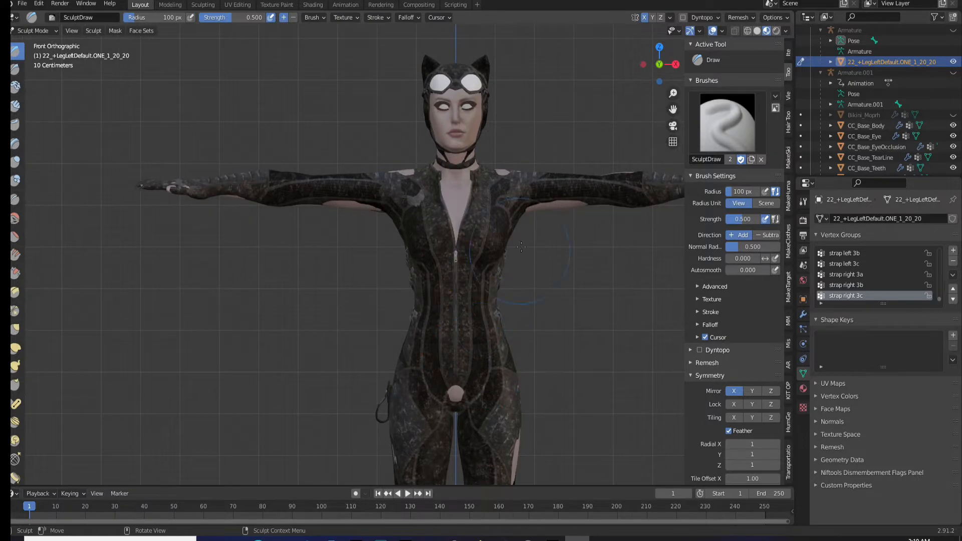
pyautogui.click(734, 391)
pyautogui.moveTo(569, 215); pyautogui.dragTo(281, 295, button='middle')
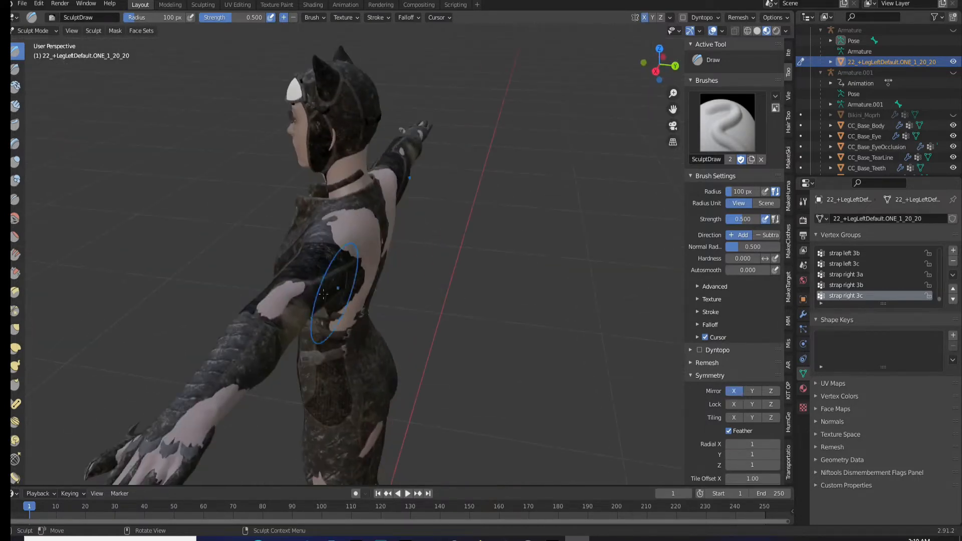
pyautogui.moveTo(279, 343); pyautogui.dragTo(299, 261, button='middle')
pyautogui.scroll(2, 299, 260)
pyautogui.moveTo(311, 289)
pyautogui.mouseDown()
pyautogui.moveTo(247, 161)
pyautogui.moveTo(236, 172)
pyautogui.mouseUp()
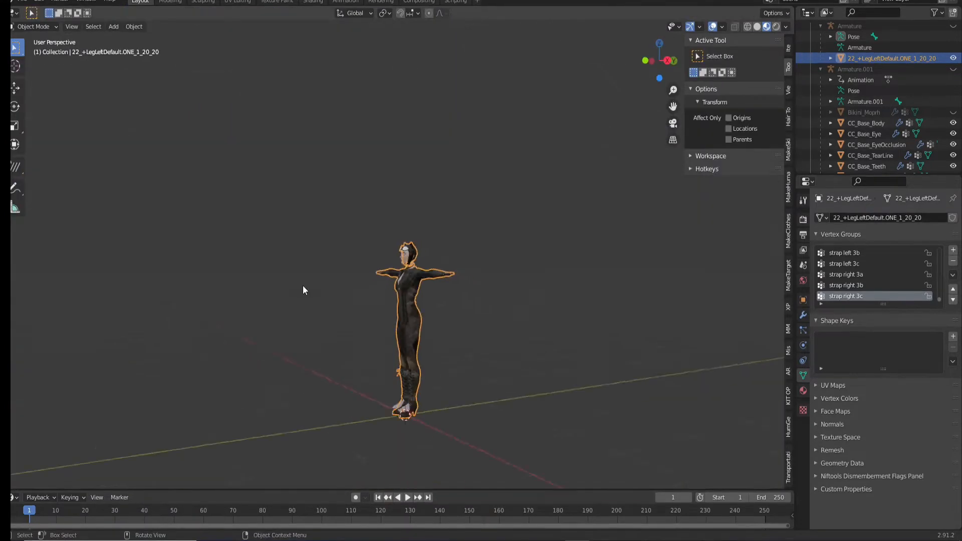
# - Select the CC_Base_Body mesh in Object Mode and hide it
pyautogui.moveTo(303, 290); pyautogui.dragTo(382, 311, button='middle')
pyautogui.scroll(5, 361, 310)
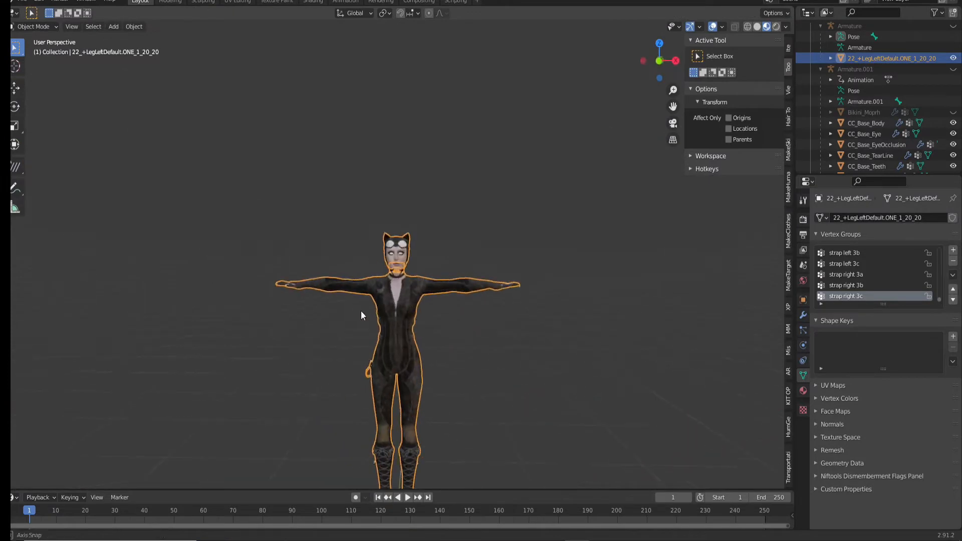
pyautogui.moveTo(374, 236); pyautogui.dragTo(423, 226, button='middle')
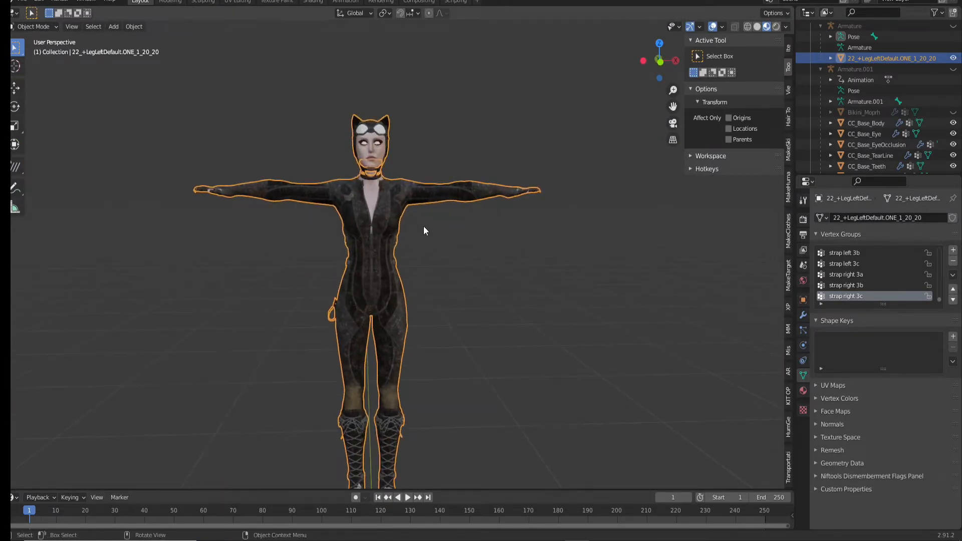
pyautogui.click(368, 193)
pyautogui.click(952, 124)
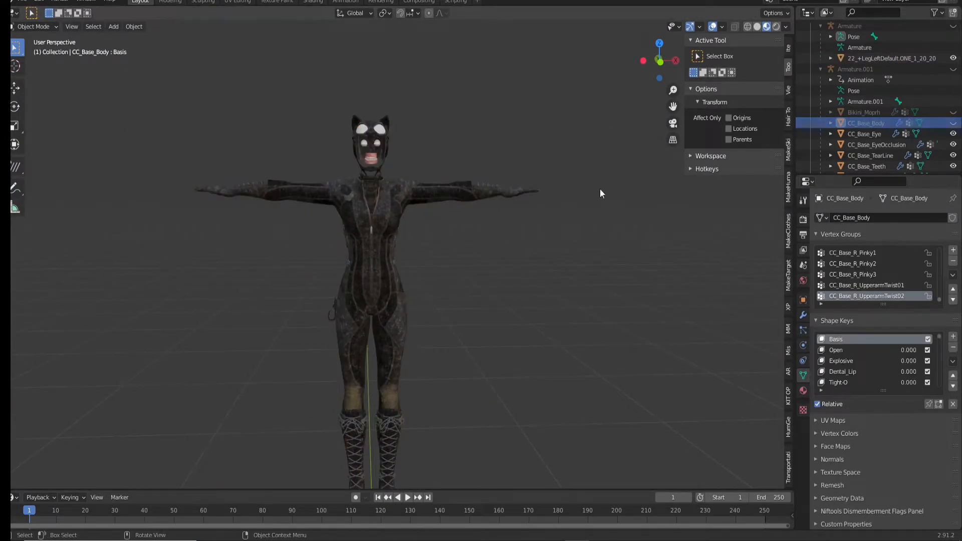
pyautogui.scroll(2, 371, 137)
pyautogui.scroll(2, 371, 137)
pyautogui.click(350, 76)
pyautogui.scroll(-2, 352, 86)
# - Hide the remaining CC base parts: teeth, eyes, eye occlusion, tear line and tongue
pyautogui.click(953, 167)
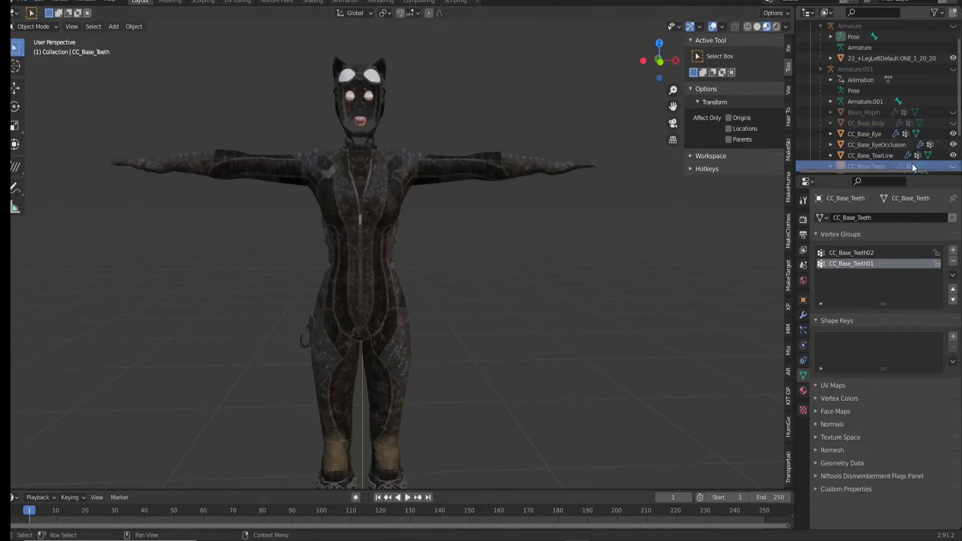
pyautogui.click(953, 144)
pyautogui.click(952, 156)
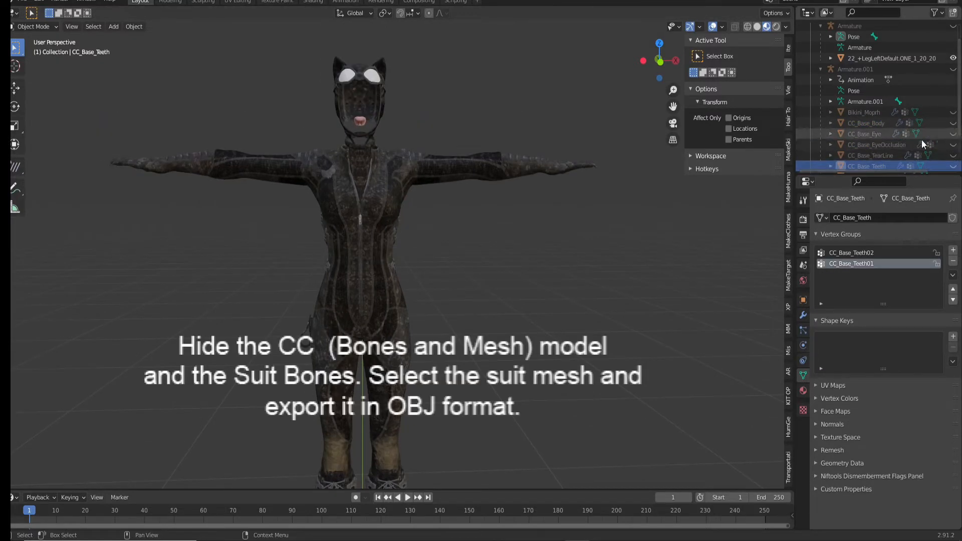
pyautogui.scroll(-2, 942, 146)
pyautogui.scroll(1, 496, 186)
pyautogui.keyDown('shift'); pyautogui.moveTo(468, 158); pyautogui.dragTo(458, 307, button='middle'); pyautogui.keyUp('shift')
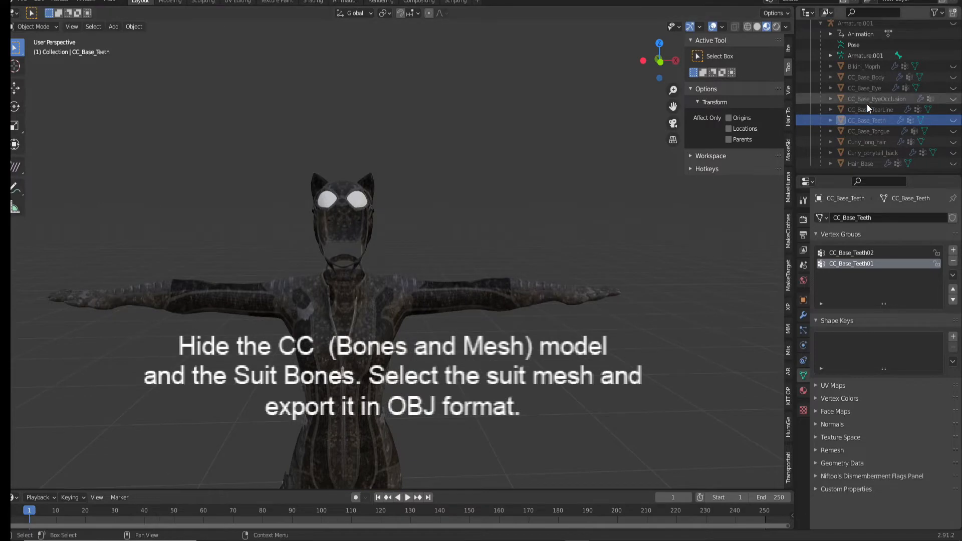
pyautogui.scroll(3, 872, 107)
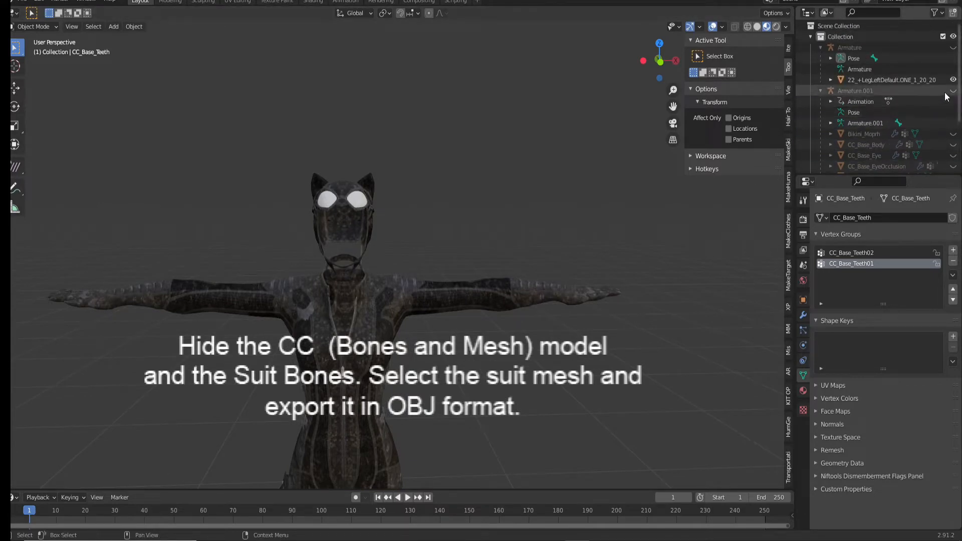
# - Briefly show the suit's armature, hide it again, and select the suit mesh from the front
pyautogui.click(950, 47)
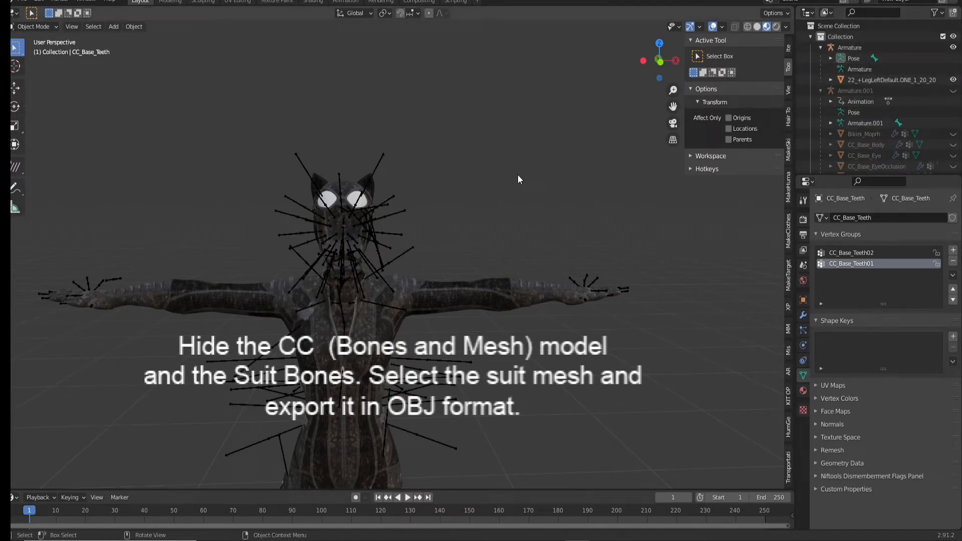
pyautogui.click(950, 47)
pyautogui.scroll(-6, 405, 269)
pyautogui.press('KP_1')
pyautogui.click(380, 324)
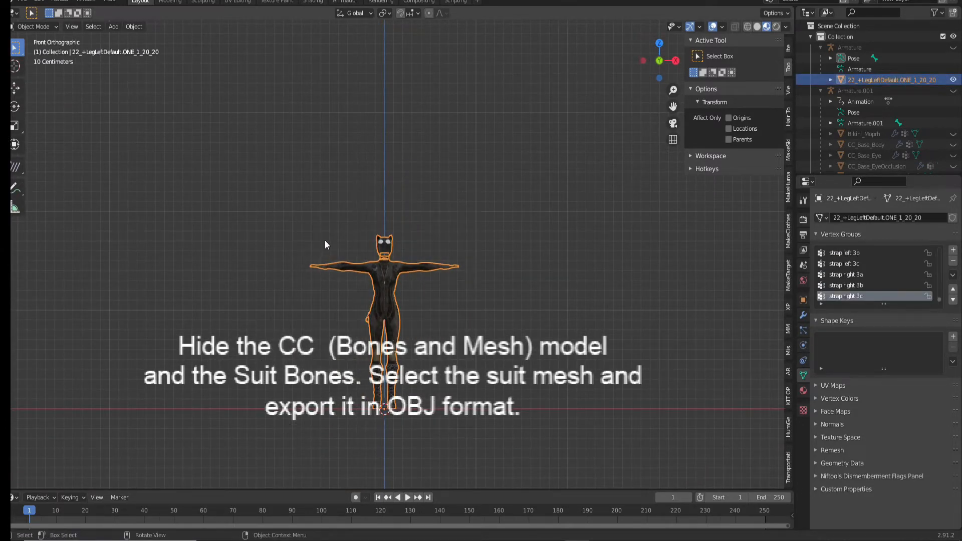
# - Start a Wavefront (.obj) export of the suit mesh into the Tutorial Folder on the Desktop
pyautogui.click(23, 2)
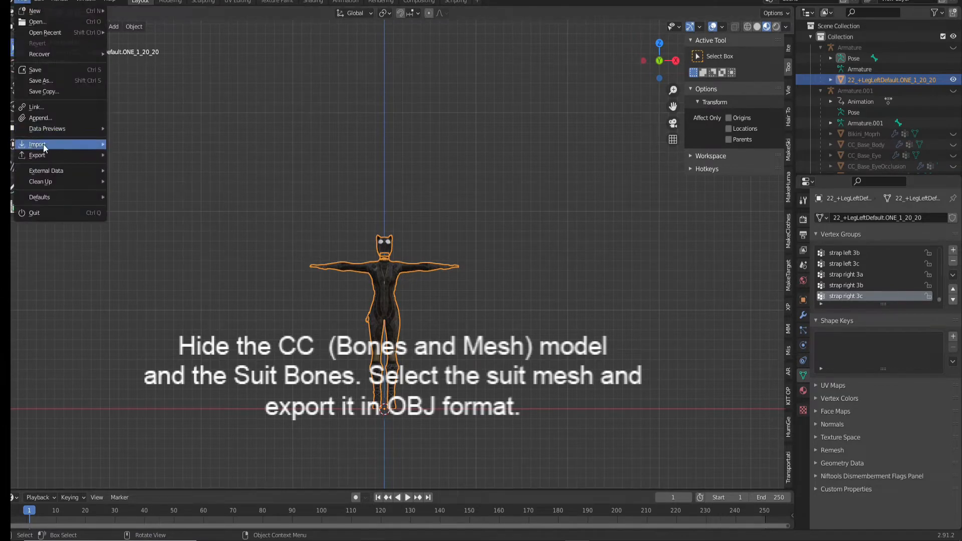
pyautogui.moveTo(38, 153)
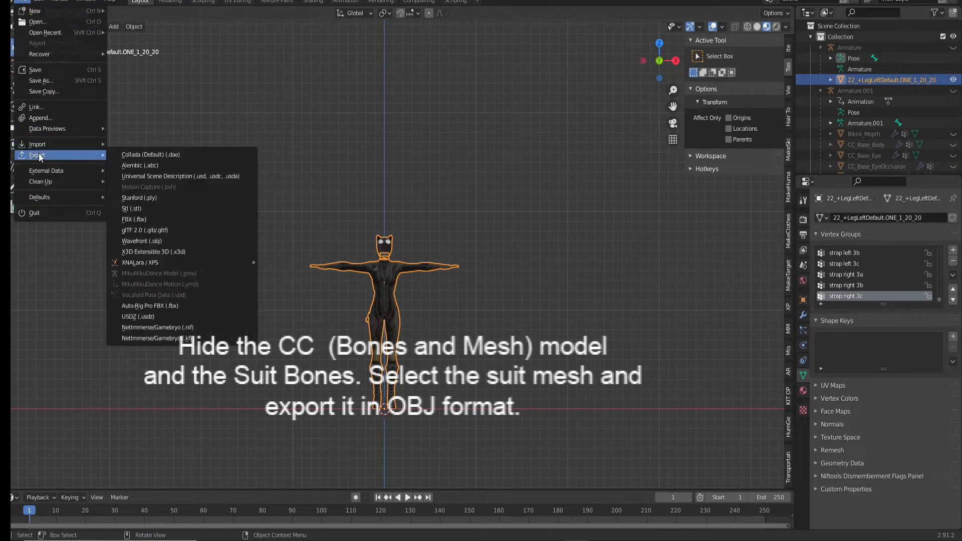
pyautogui.click(142, 241)
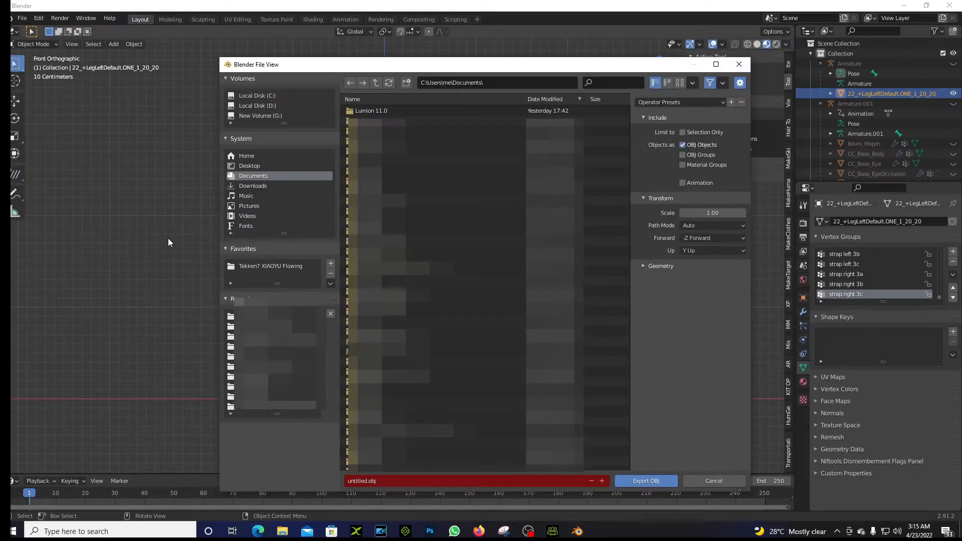
pyautogui.click(253, 167)
pyautogui.doubleClick(378, 113)
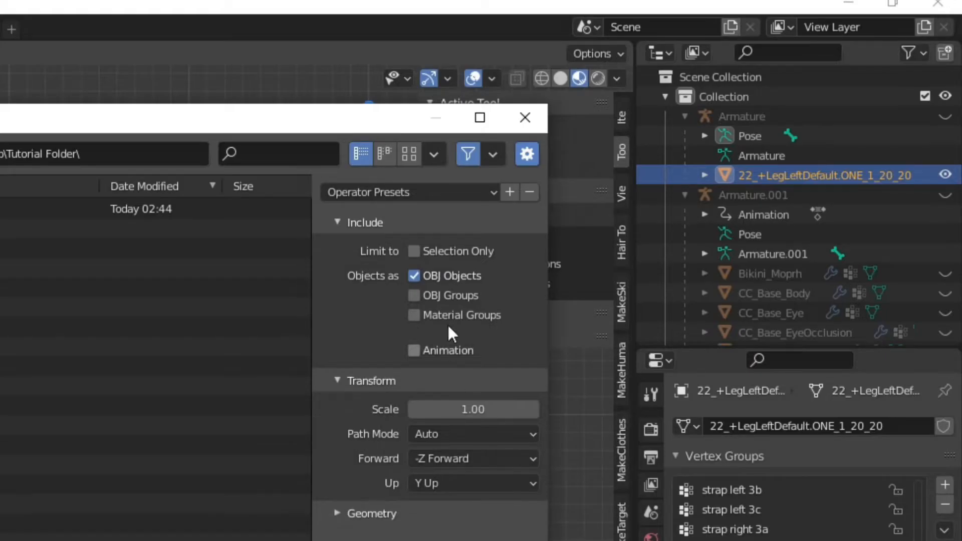
# - Enable Selection Only, OBJ Groups and Material Groups for the OBJ export and set the scale to 100
pyautogui.click(415, 252)
pyautogui.click(417, 296)
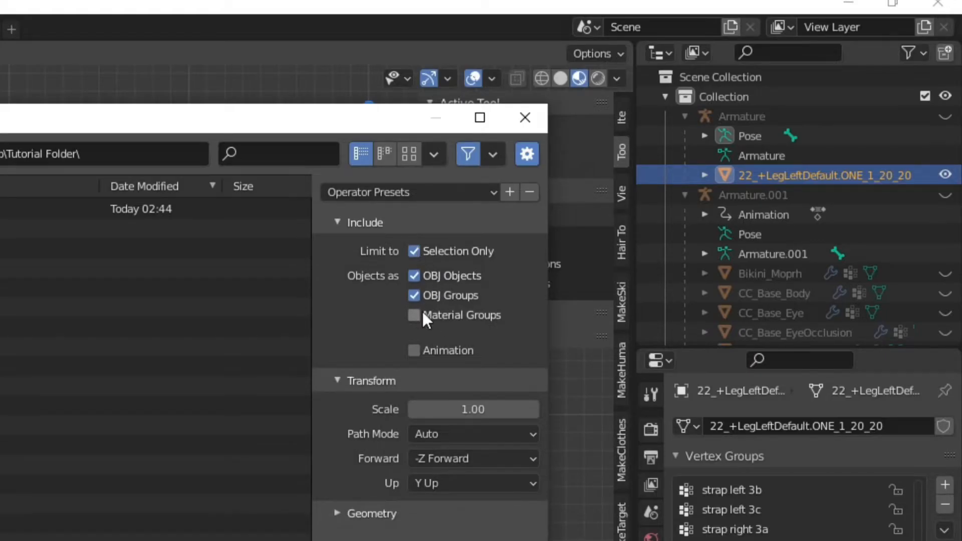
pyautogui.click(420, 315)
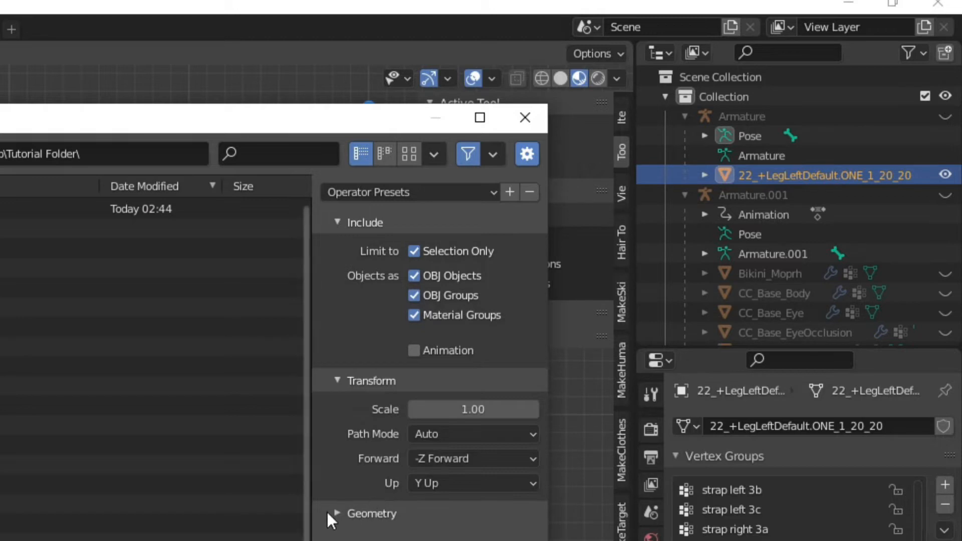
pyautogui.click(483, 410)
pyautogui.write('100')
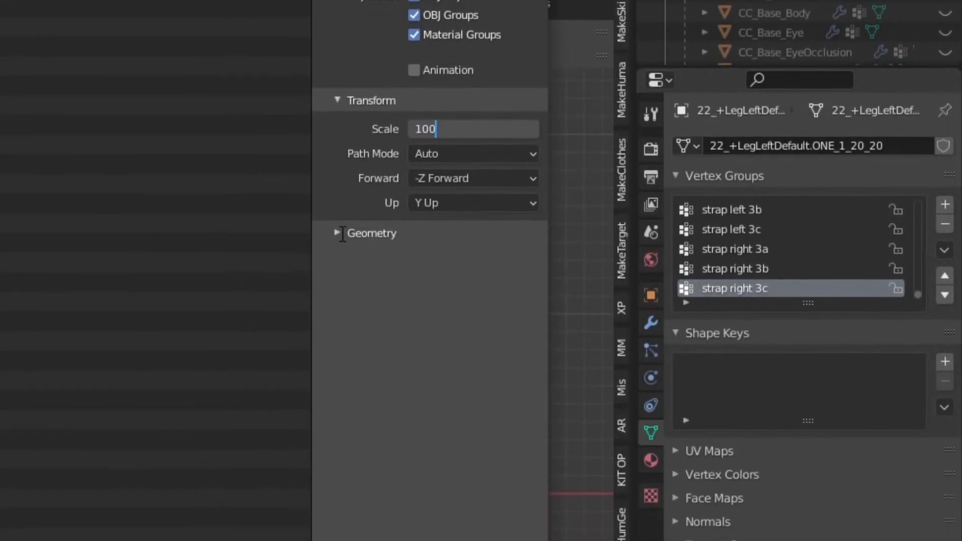
pyautogui.press('Return')
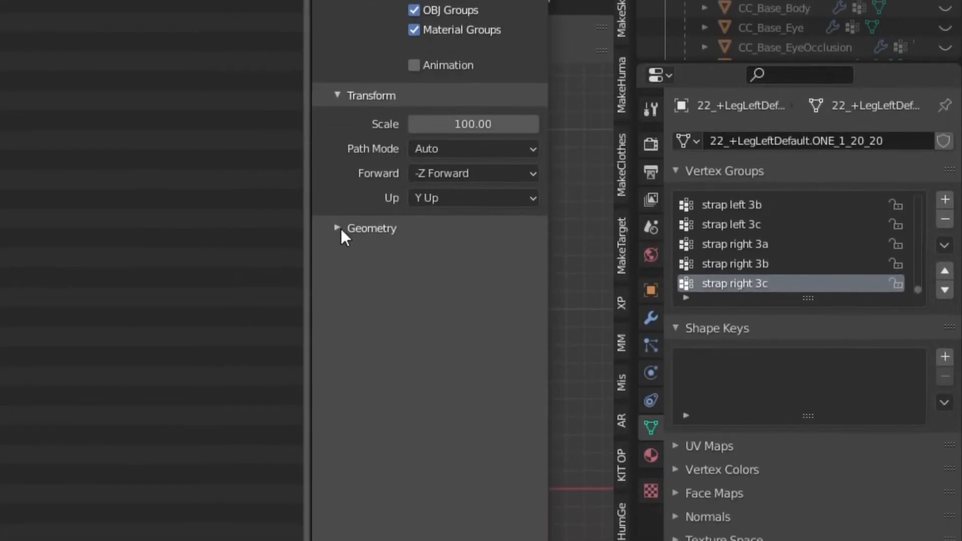
# - Enable Smooth Groups and export the OBJ under the file name Catwoman Suit
pyautogui.click(342, 234)
pyautogui.click(428, 282)
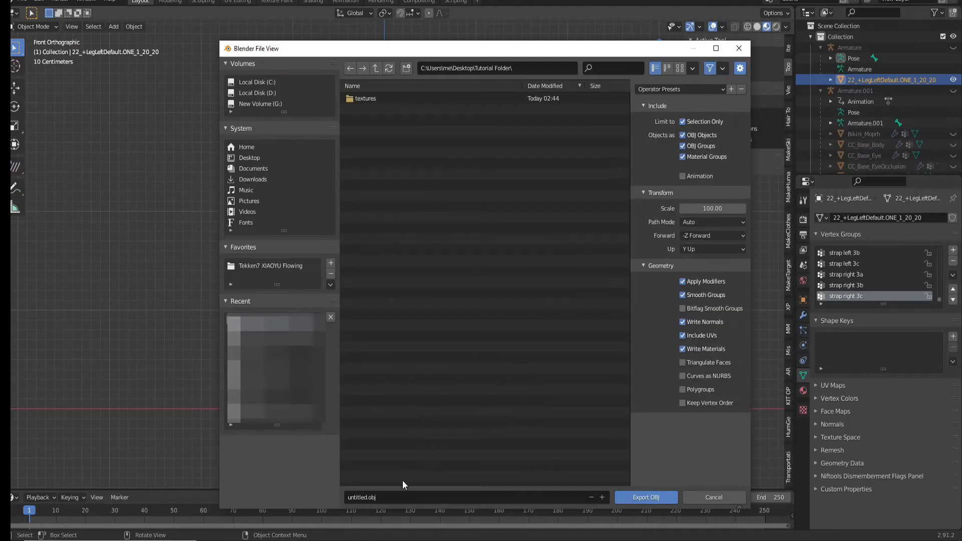
pyautogui.click(379, 498)
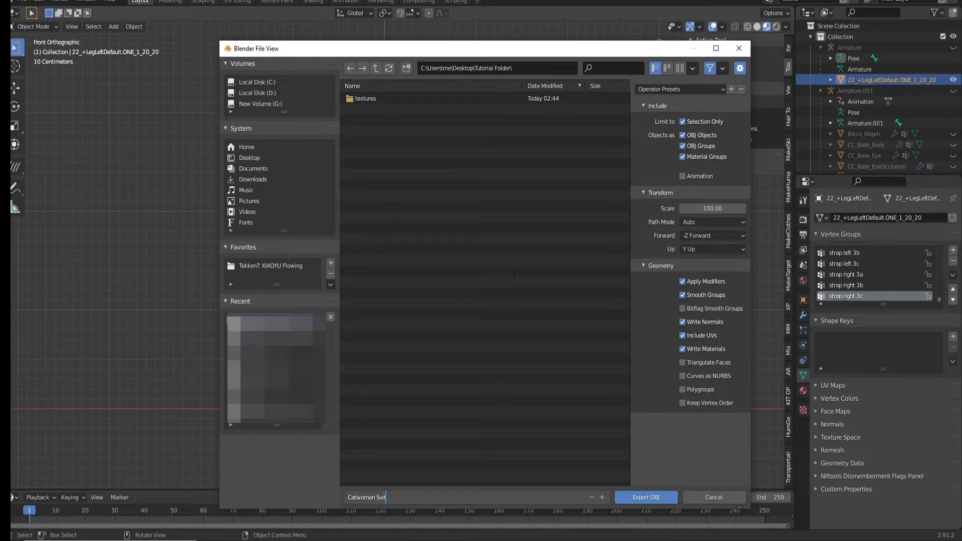
pyautogui.click(634, 496)
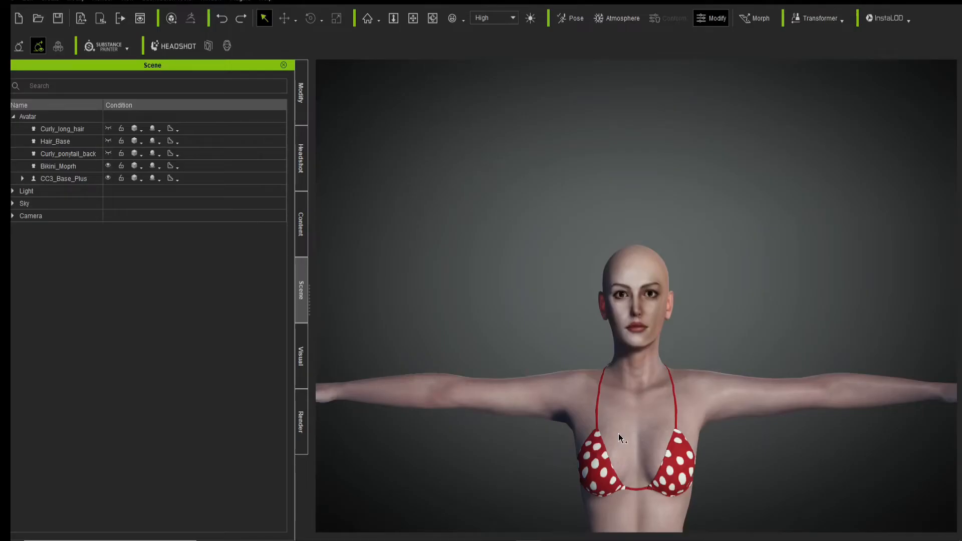
# - Switch to Character Creator and import the Catwoman Suit OBJ from the Tutorial Folder
pyautogui.click(45, 3)
pyautogui.click(50, 54)
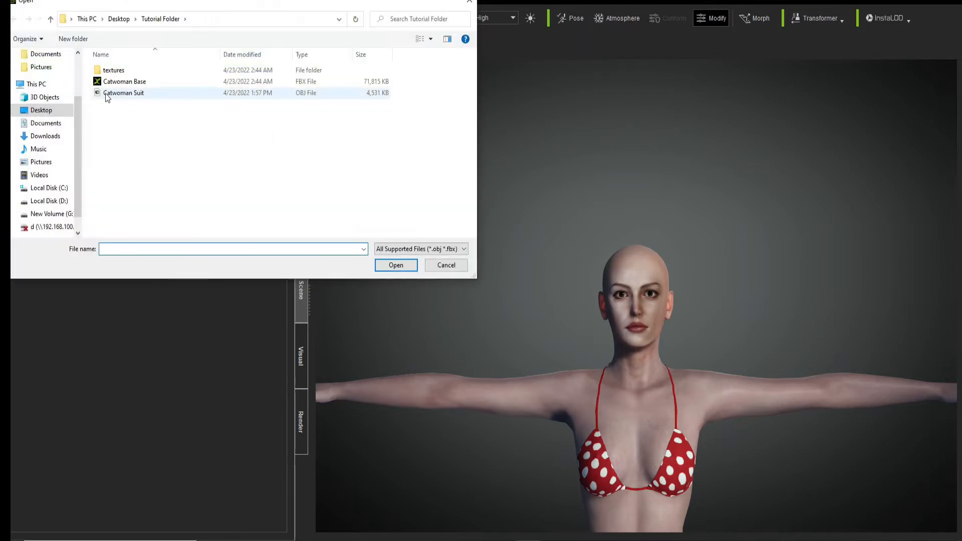
pyautogui.click(123, 93)
pyautogui.click(395, 265)
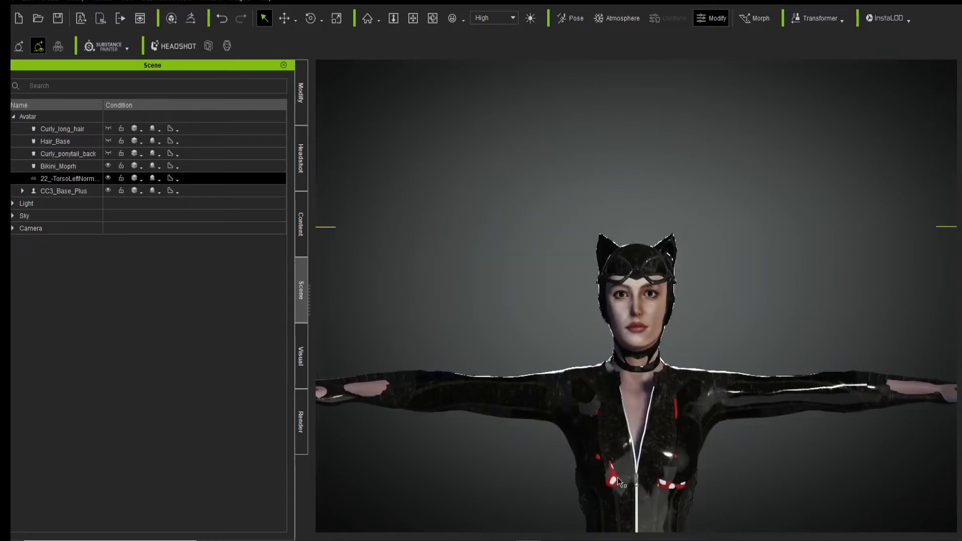
# - Delete the Bikini_Moprh clothing from the avatar
pyautogui.click(566, 461)
pyautogui.click(107, 168)
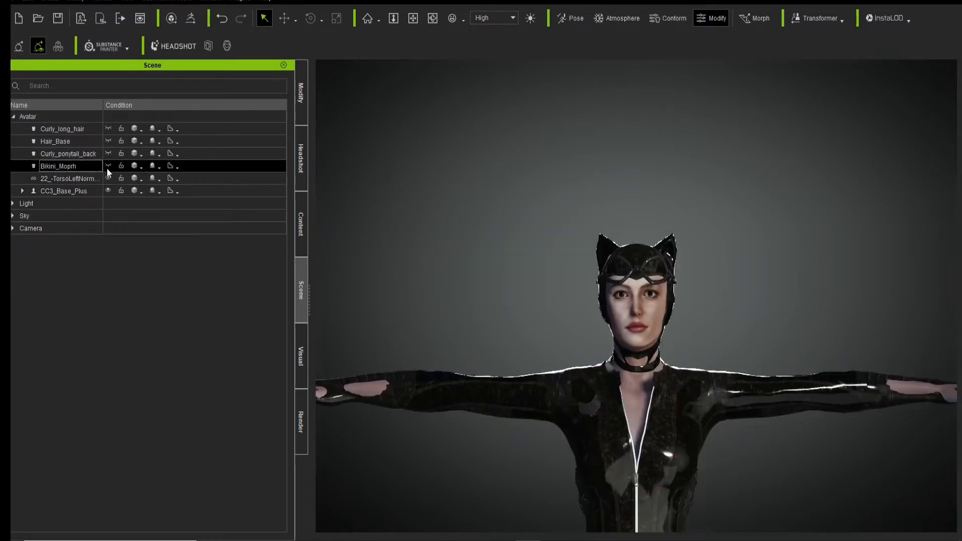
pyautogui.press('Delete')
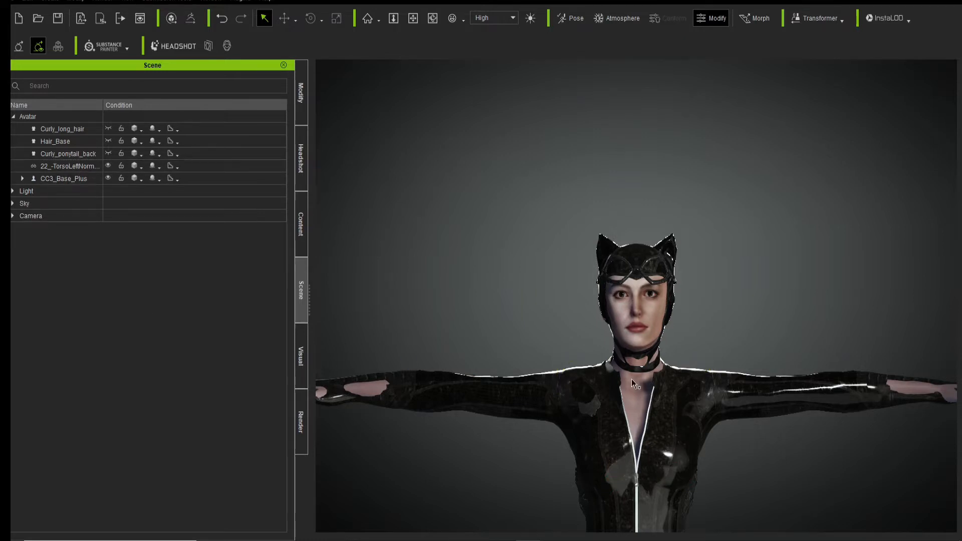
# - Open Edit Pose and move the avatar's mirrored feet to line the legs up with the suit and boots
pyautogui.press('f')
pyautogui.scroll(5, 635, 375)
pyautogui.moveTo(636, 381); pyautogui.dragTo(607, 245, button='middle')
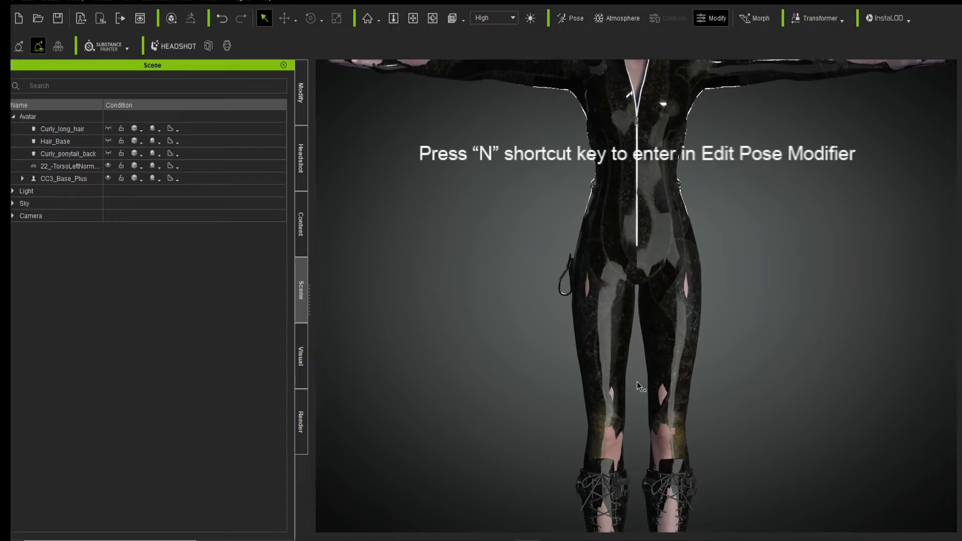
pyautogui.press('n')
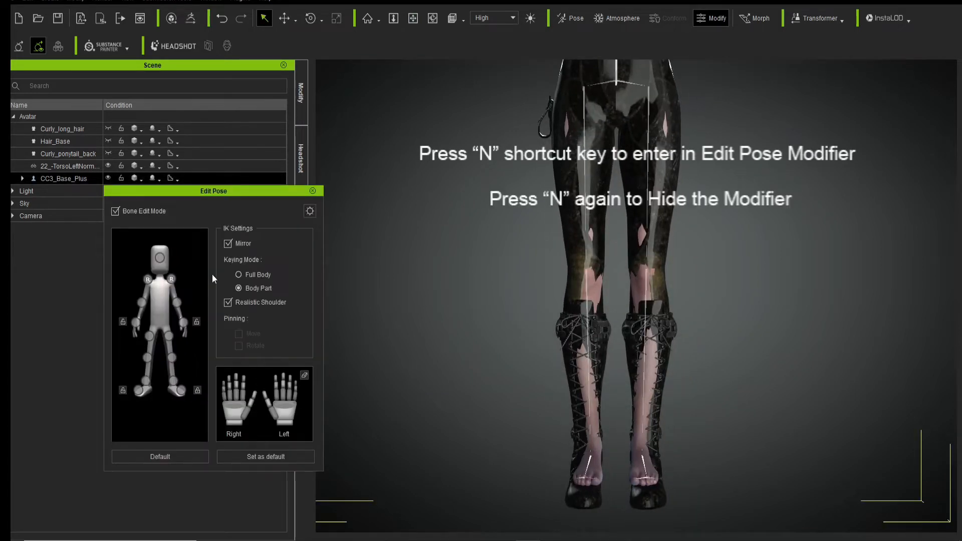
pyautogui.click(174, 381)
pyautogui.moveTo(711, 457); pyautogui.dragTo(714, 457)
pyautogui.press('s')
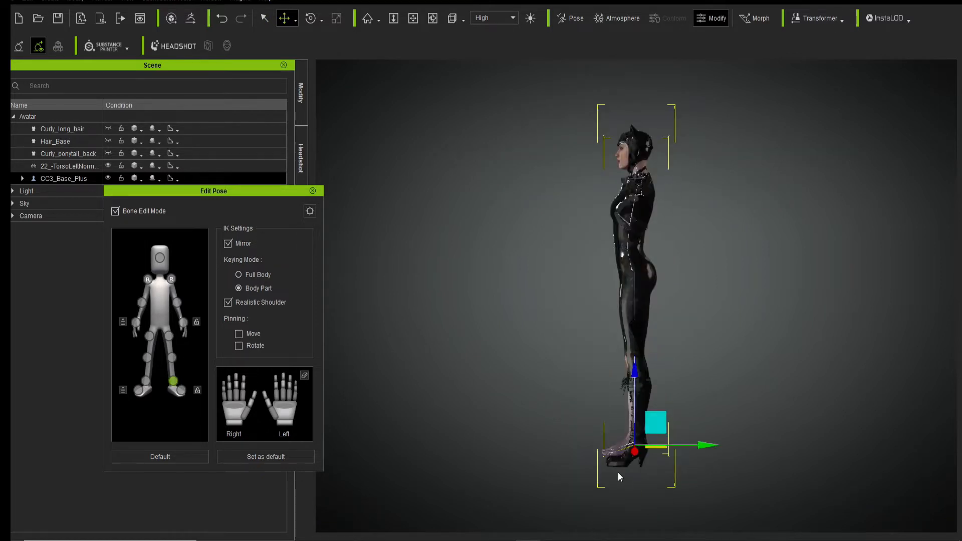
pyautogui.scroll(3, 634, 481)
pyautogui.moveTo(635, 481); pyautogui.dragTo(637, 351, button='middle')
pyautogui.scroll(6, 637, 351)
pyautogui.moveTo(705, 456); pyautogui.dragTo(718, 456)
# - Rotate the avatar's feet and toes to fit inside the high-heeled boots
pyautogui.press('e')
pyautogui.moveTo(595, 424); pyautogui.dragTo(591, 438)
pyautogui.moveTo(525, 493); pyautogui.dragTo(528, 474)
pyautogui.scroll(-2, 539, 441)
pyautogui.press('f')
pyautogui.press('h')
pyautogui.scroll(3, 668, 323)
# - Move the avatar's hands to align the arms with the suit's sleeves, and close Edit Pose
pyautogui.click(172, 279)
pyautogui.click(183, 322)
pyautogui.press('w')
pyautogui.moveTo(885, 217); pyautogui.dragTo(887, 213)
pyautogui.press('f')
pyautogui.scroll(4, 687, 183)
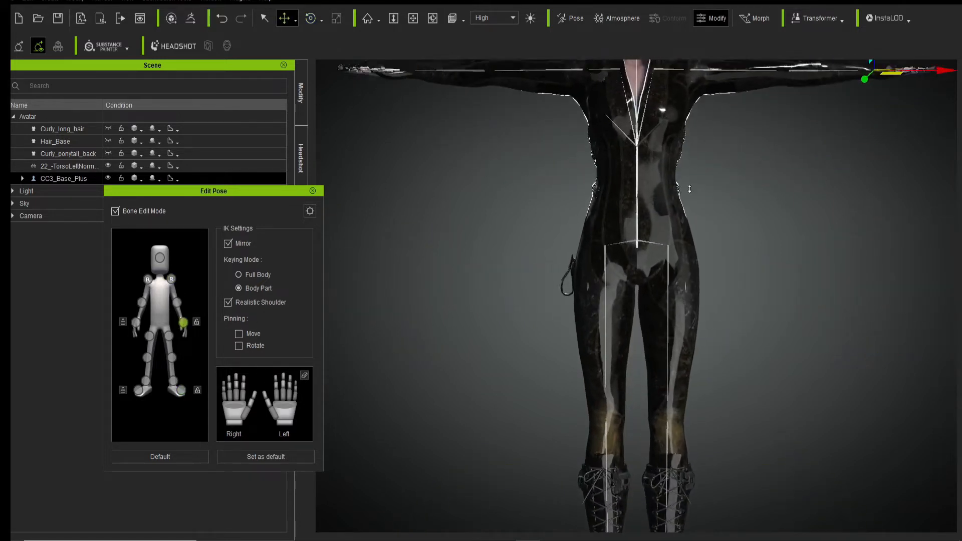
pyautogui.moveTo(768, 222); pyautogui.dragTo(709, 277, button='middle')
pyautogui.scroll(-4, 709, 277)
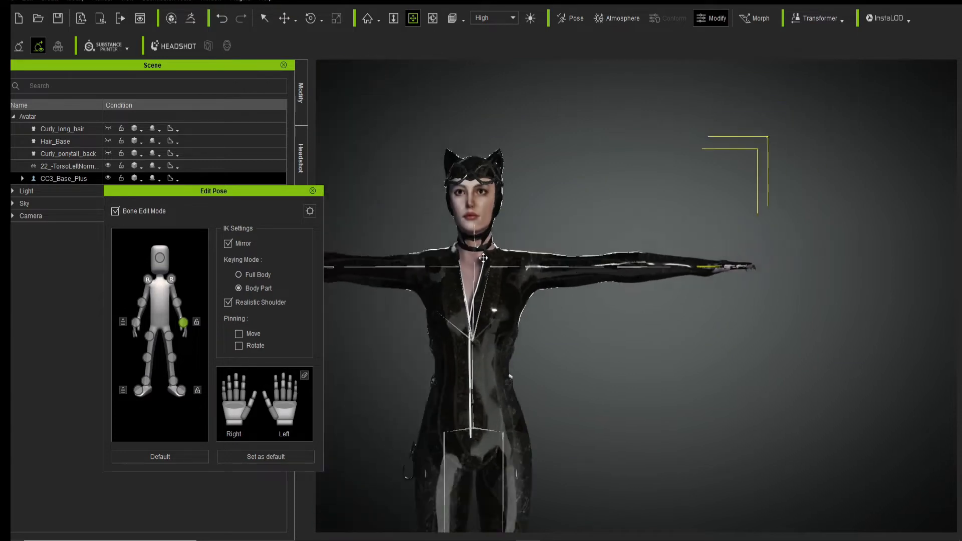
pyautogui.click(312, 191)
pyautogui.click(300, 293)
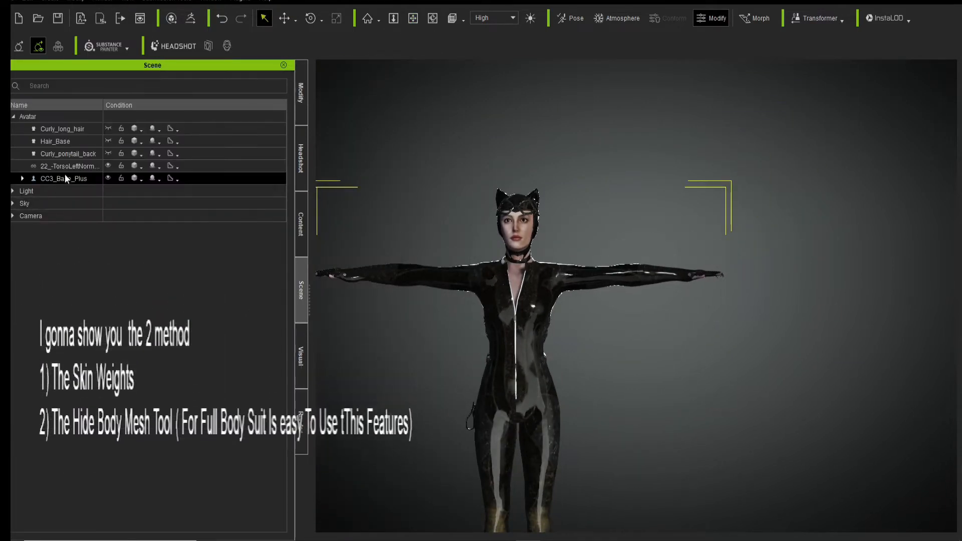
# - Transfer skin weights to the suit with the Default template, merging its several objects first
pyautogui.keyDown('ctrl'); pyautogui.click(70, 157); pyautogui.keyUp('ctrl')
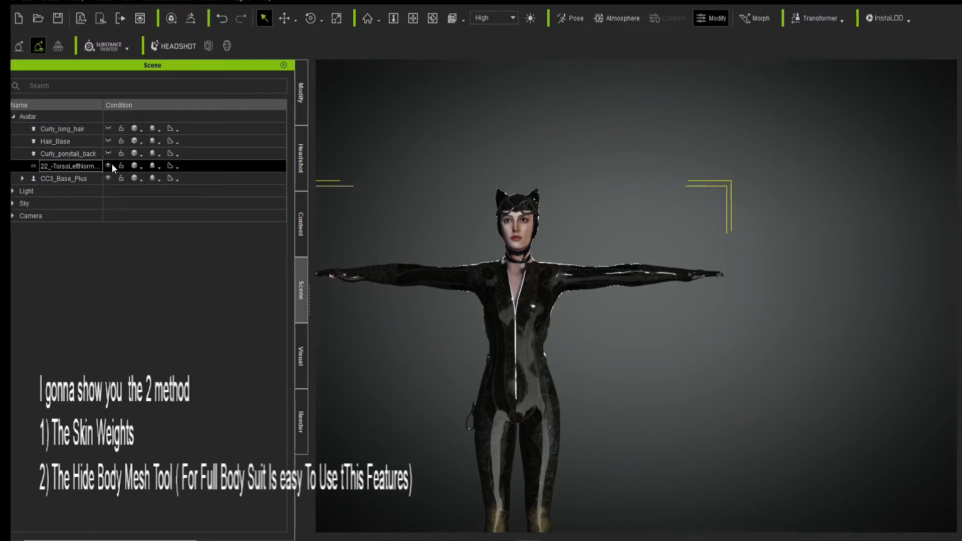
pyautogui.moveTo(514, 316); pyautogui.dragTo(527, 319, button='right')
pyautogui.moveTo(527, 318); pyautogui.dragTo(620, 253, button='middle')
pyautogui.scroll(1, 620, 254)
pyautogui.moveTo(620, 253); pyautogui.dragTo(610, 258, button='right')
pyautogui.click(301, 98)
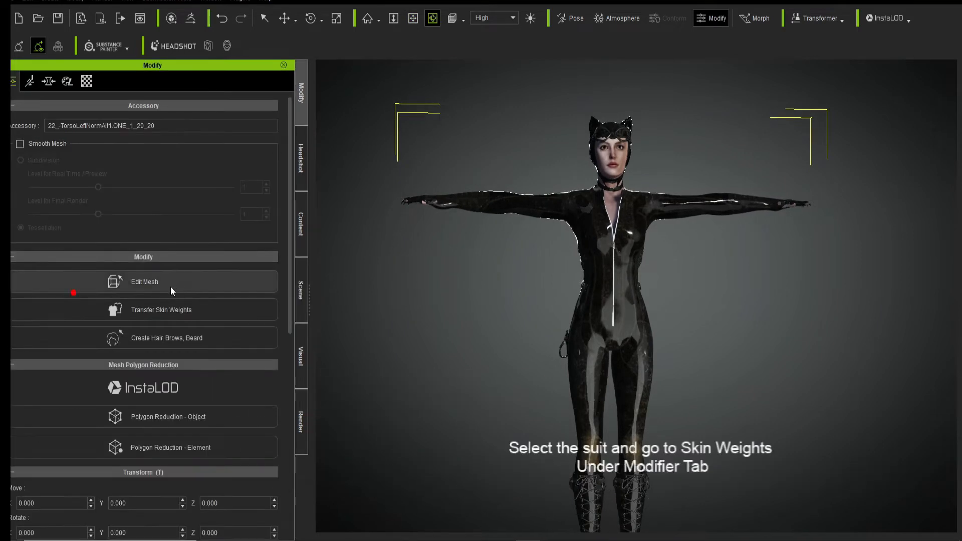
pyautogui.click(161, 309)
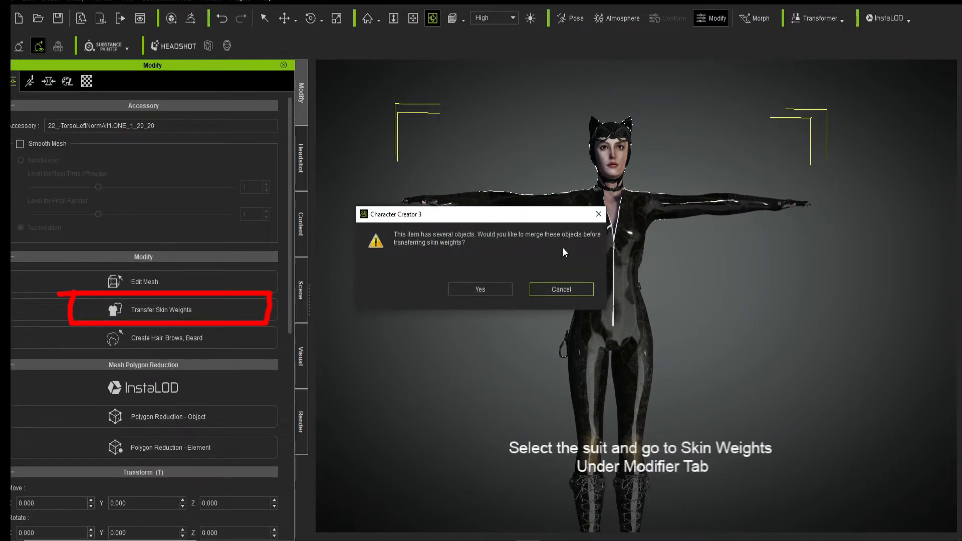
pyautogui.click(477, 295)
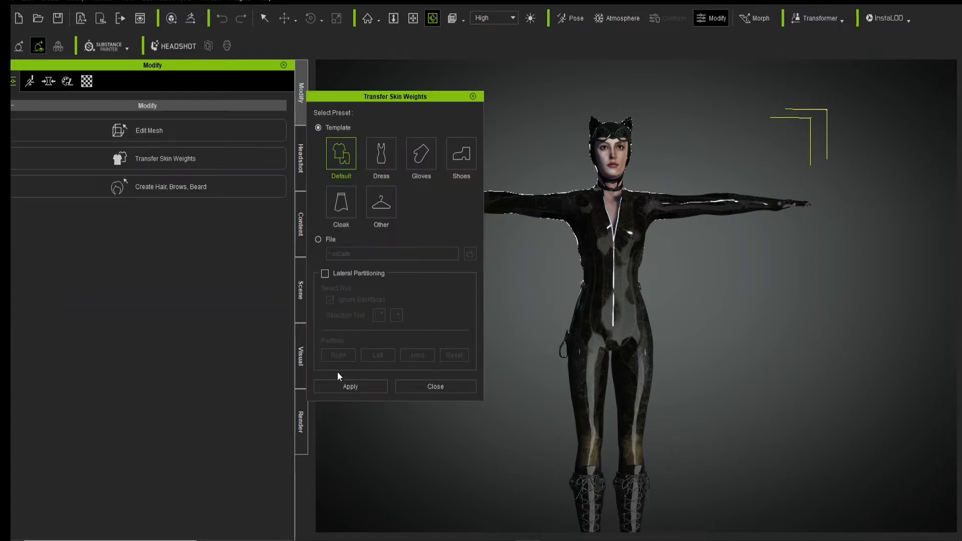
pyautogui.click(349, 387)
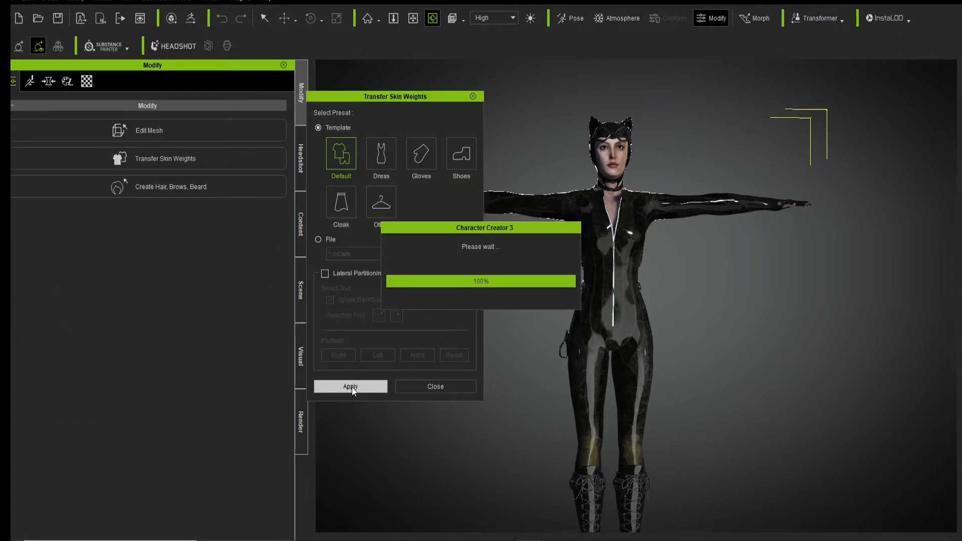
# - Calculate the suit's collision against the avatar's body in the Conform settings
pyautogui.click(157, 134)
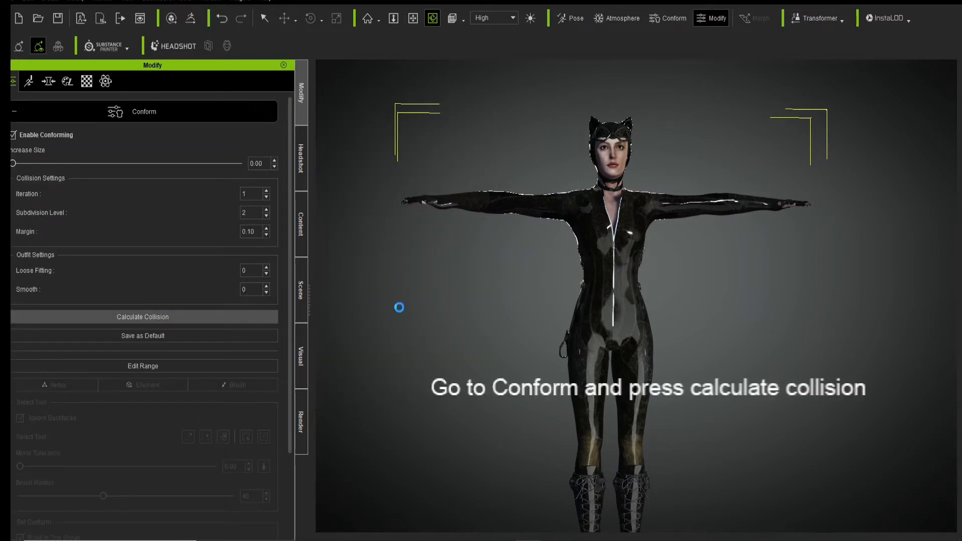
pyautogui.scroll(-5, 451, 313)
pyautogui.moveTo(515, 296); pyautogui.dragTo(510, 162, button='middle')
pyautogui.scroll(2, 599, 362)
pyautogui.scroll(3, 600, 361)
pyautogui.moveTo(599, 361)
pyautogui.mouseDown(button='right')
pyautogui.moveTo(223, 331)
pyautogui.moveTo(614, 284)
pyautogui.mouseUp(button='right')
pyautogui.moveTo(581, 211); pyautogui.dragTo(561, 411, button='middle')
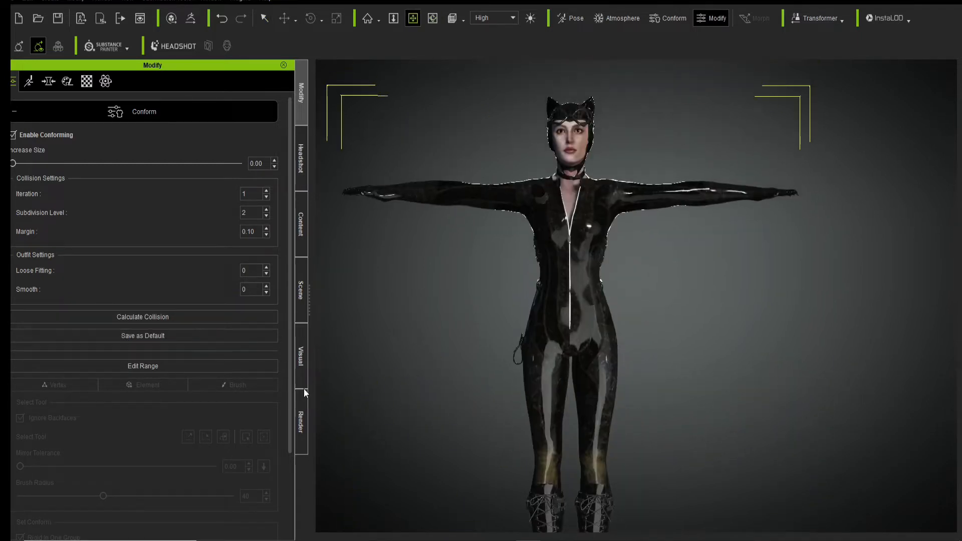
# - Open the suit's Skin Weights and play the Calibration animation to examine how the suit moves
pyautogui.click(302, 279)
pyautogui.click(301, 96)
pyautogui.click(516, 197)
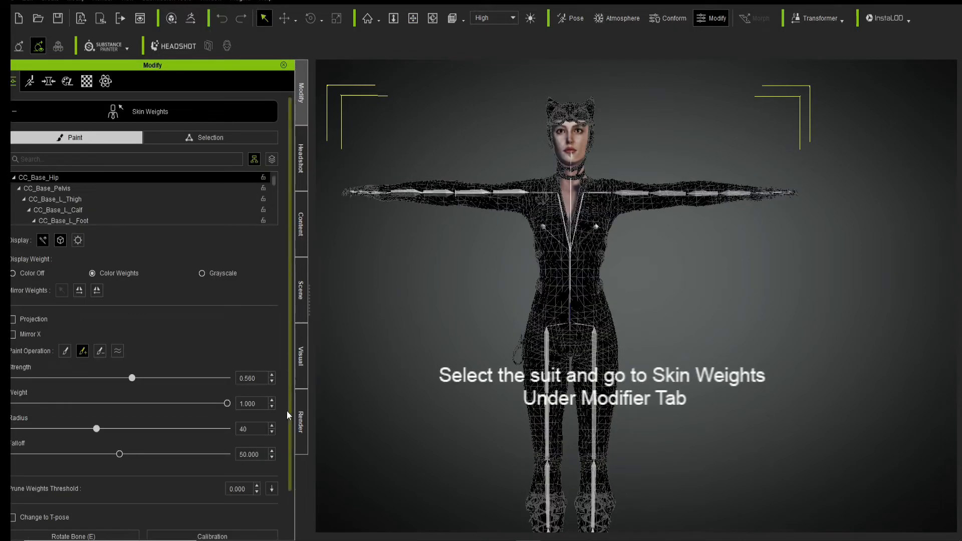
pyautogui.moveTo(289, 412); pyautogui.dragTo(289, 463)
pyautogui.click(210, 487)
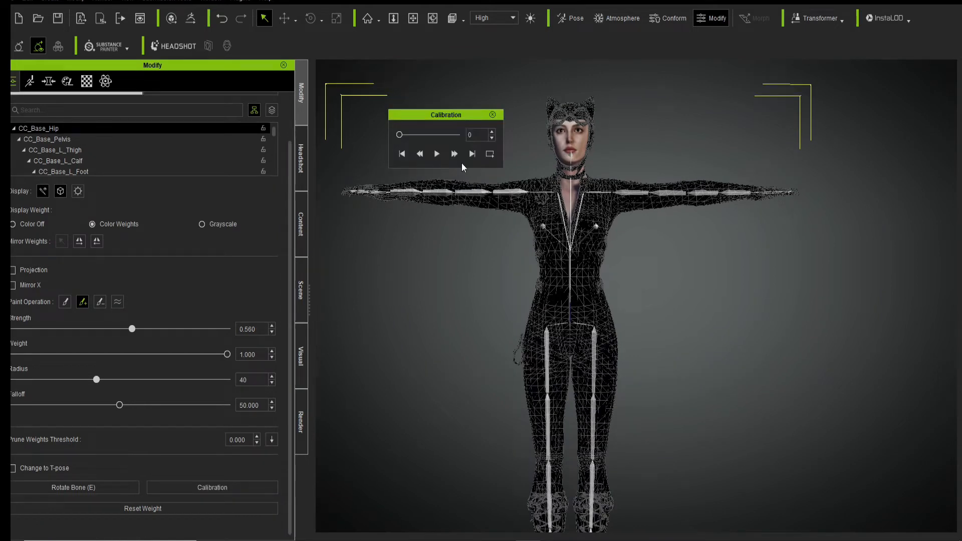
pyautogui.click(437, 154)
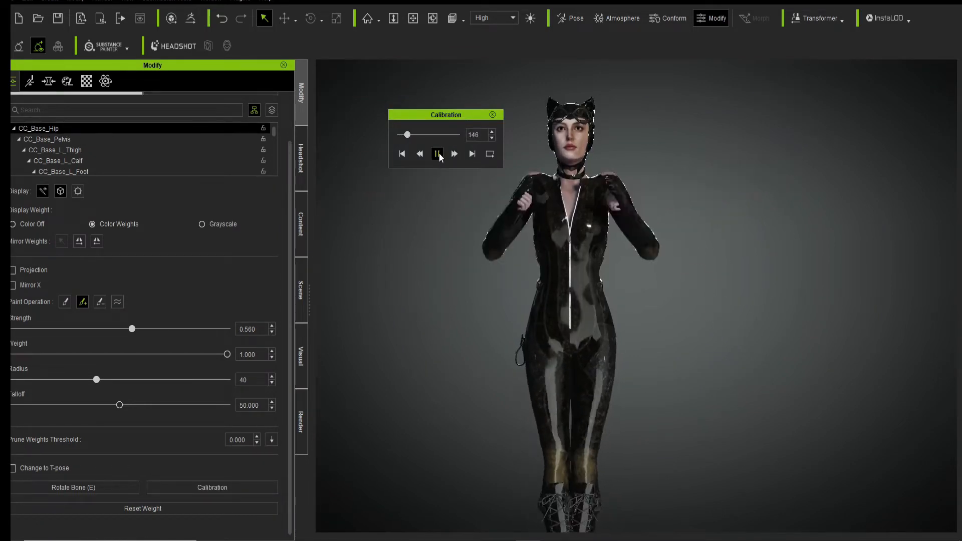
# - Play the calibration on to frame 571, pause it, and examine the suit around the hips from below
pyautogui.click(435, 152)
pyautogui.moveTo(417, 133); pyautogui.dragTo(414, 134)
pyautogui.click(437, 154)
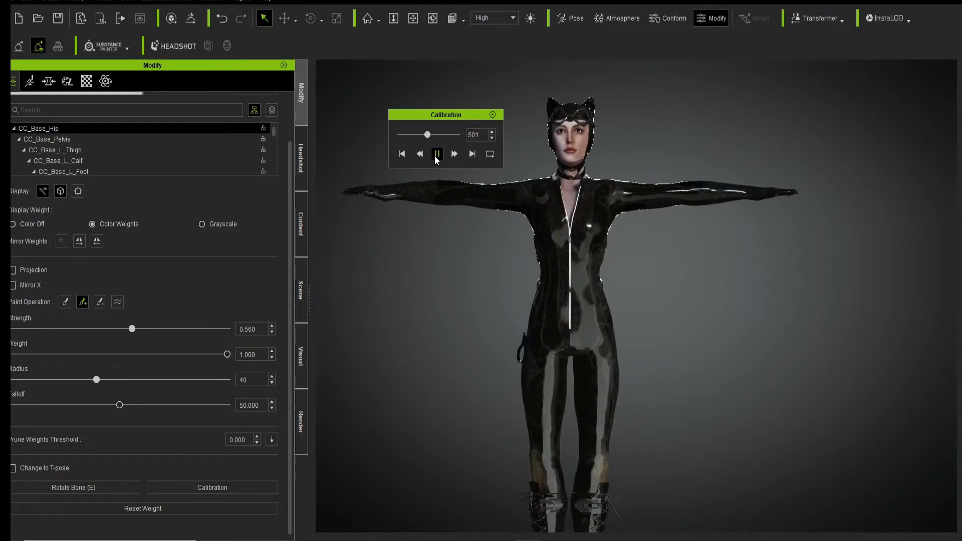
pyautogui.click(436, 154)
pyautogui.moveTo(549, 355); pyautogui.dragTo(374, 260, button='right')
pyautogui.moveTo(640, 347); pyautogui.dragTo(742, 353, button='right')
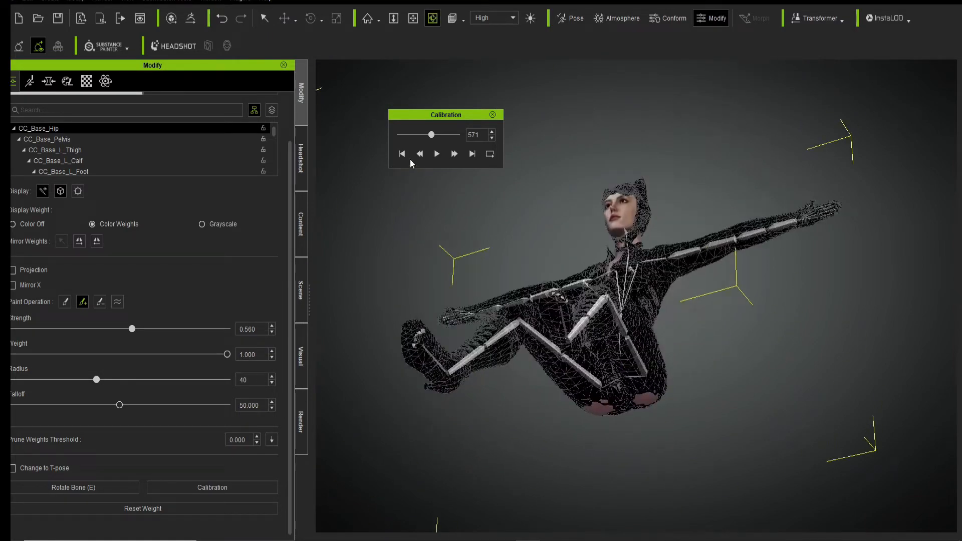
# - Reset the calibration, move it to frame 574, and examine the bent legs and buttocks from the side
pyautogui.click(402, 154)
pyautogui.moveTo(609, 225); pyautogui.dragTo(624, 290, button='right')
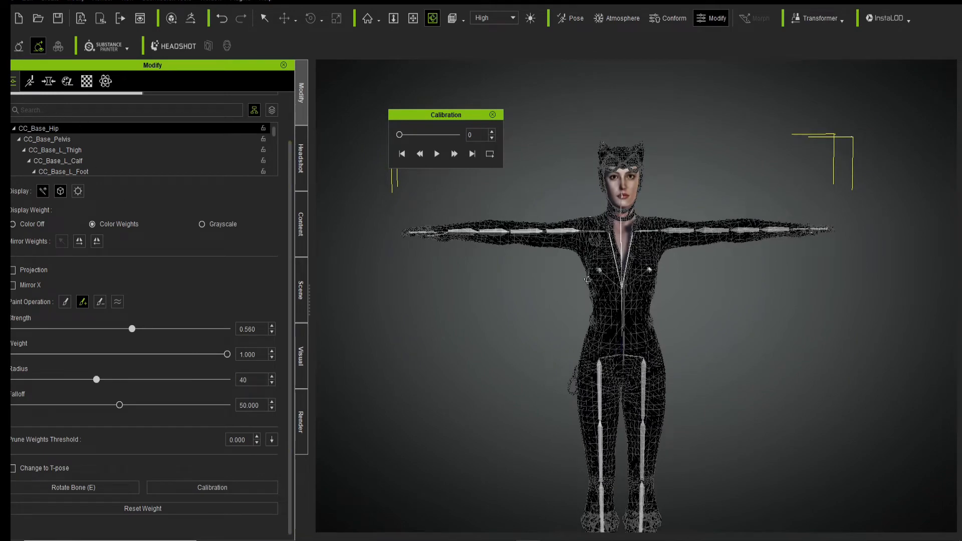
pyautogui.scroll(5, 611, 303)
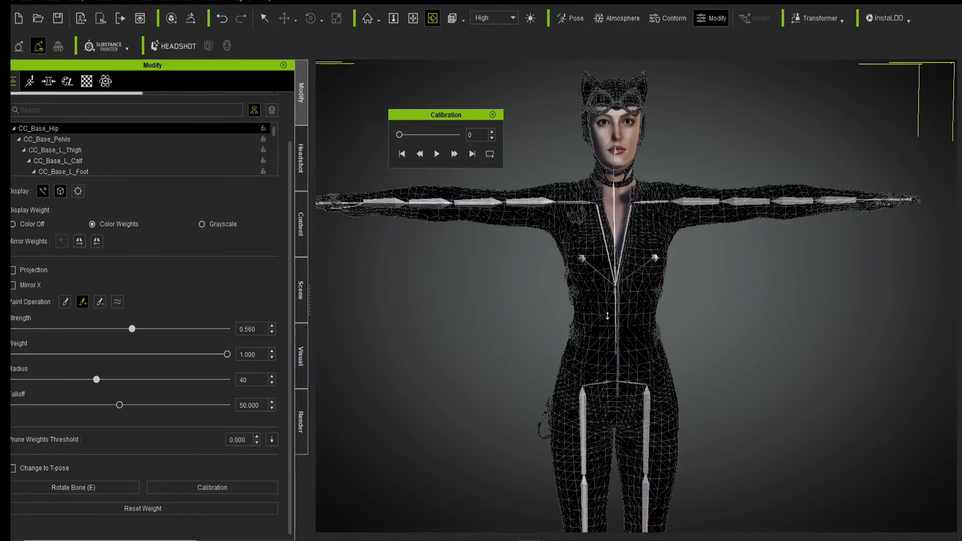
pyautogui.moveTo(401, 134); pyautogui.dragTo(433, 134)
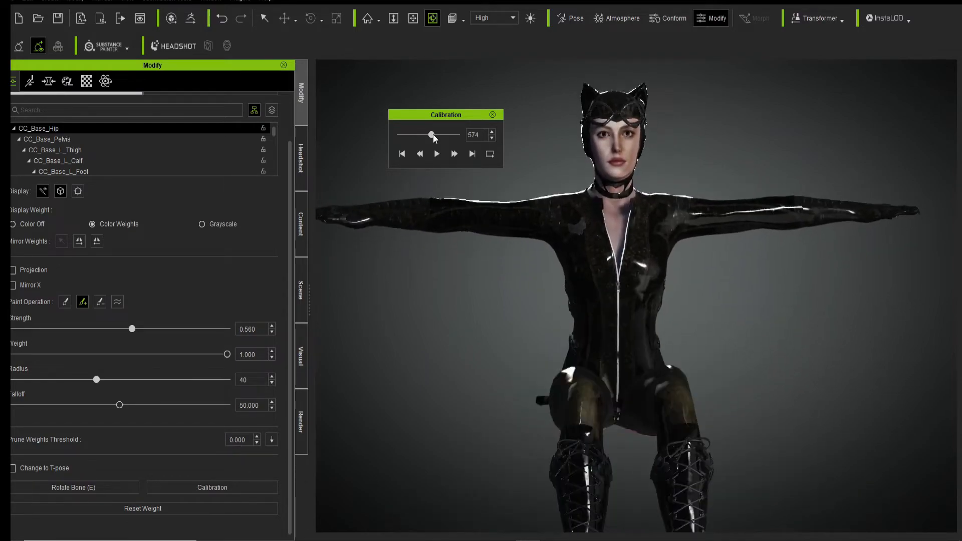
pyautogui.moveTo(580, 288); pyautogui.dragTo(451, 200)
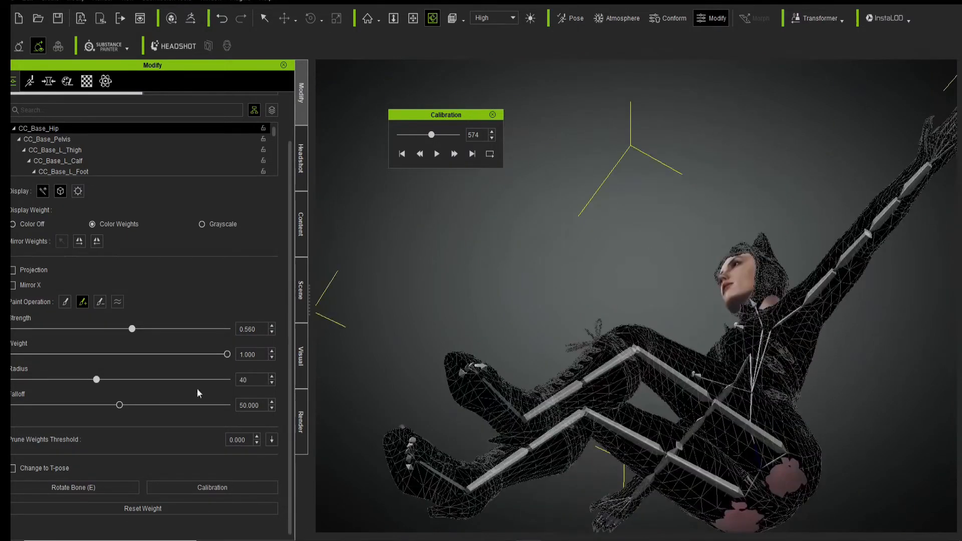
# - Try subtracting CC_Base_L_ThighTwist01 weights on the suit where skin pokes through the buttock
pyautogui.click(776, 446)
pyautogui.click(790, 481)
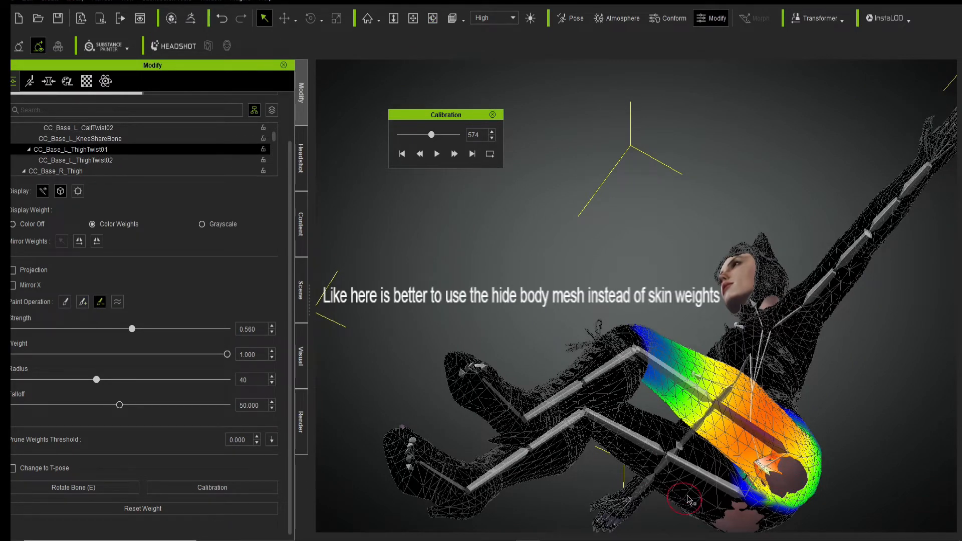
pyautogui.click(790, 490)
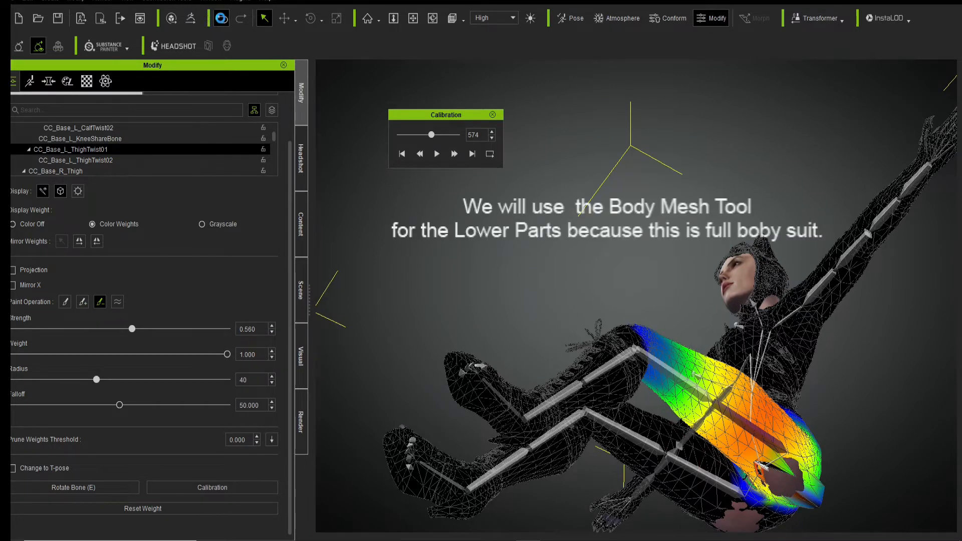
# - Undo the weight strokes painted on the buttock
pyautogui.click(220, 19)
pyautogui.click(221, 18)
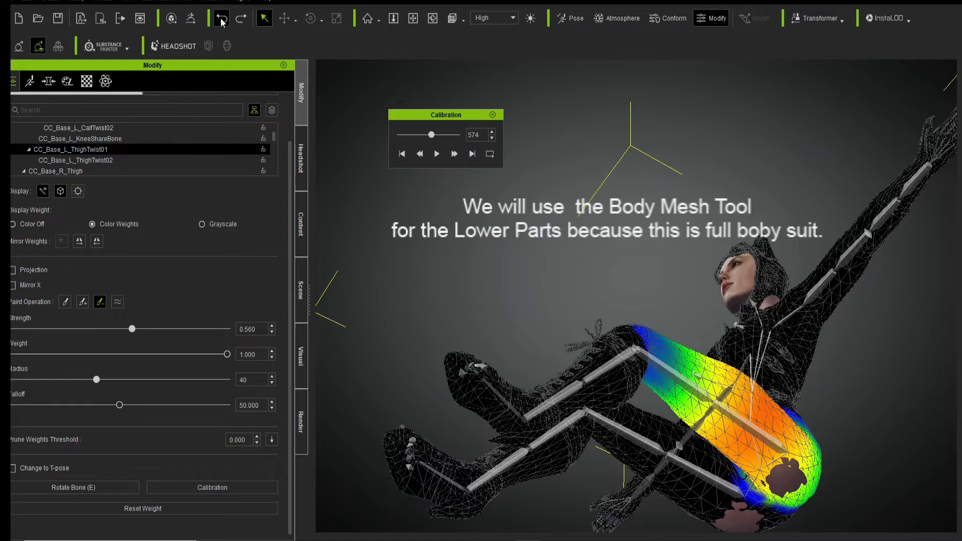
pyautogui.click(221, 19)
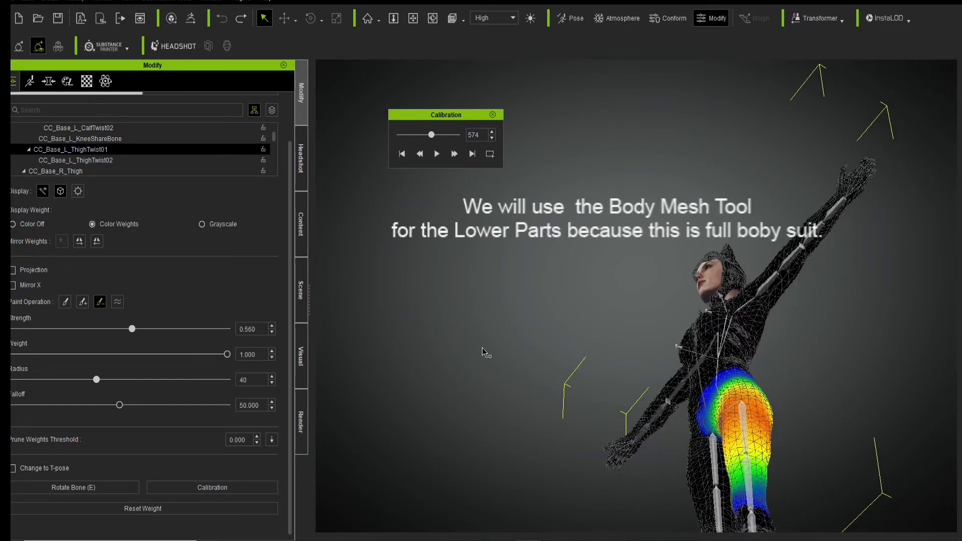
# - Hide the avatar's legs and lower torso under the suit with the Hide Body Mesh tool's basic and advanced groups
pyautogui.press('f')
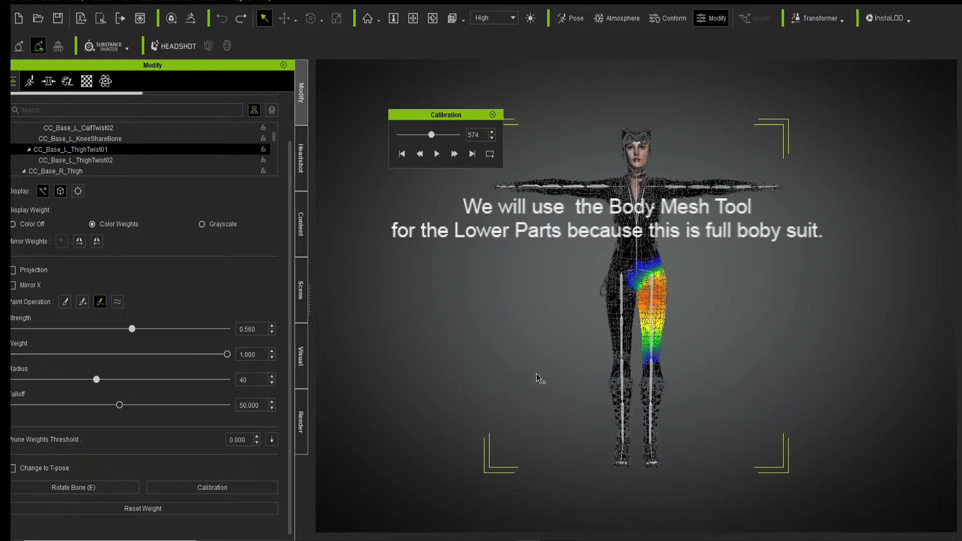
pyautogui.scroll(3, 294, 189)
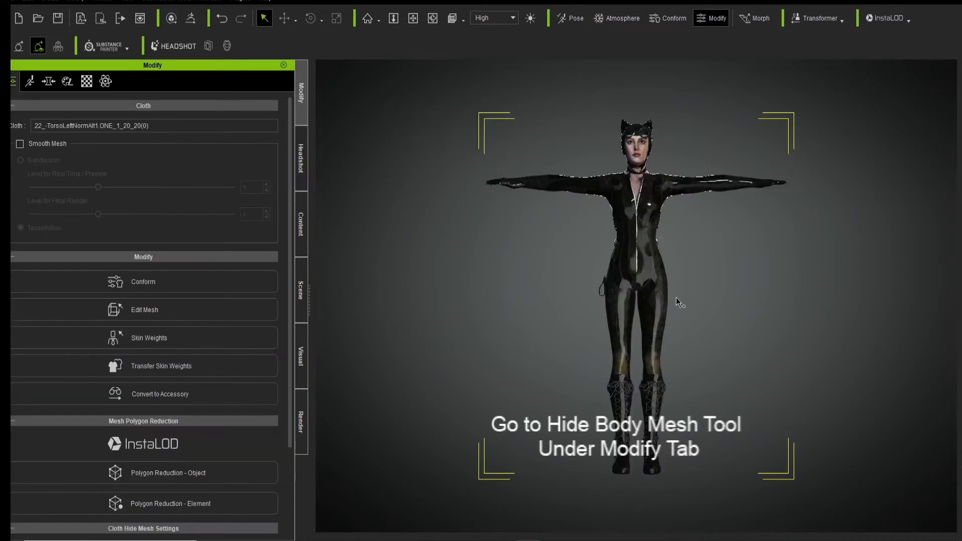
pyautogui.scroll(2, 630, 342)
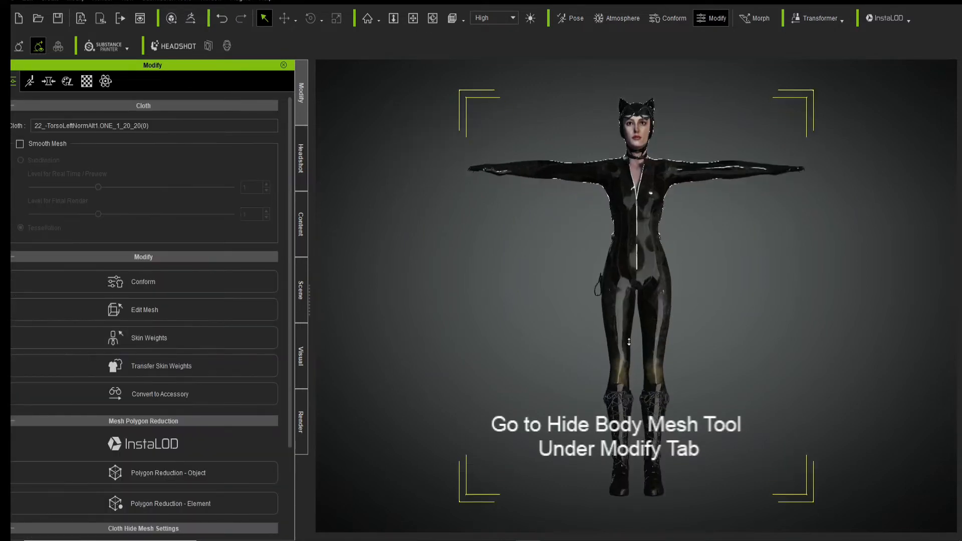
pyautogui.scroll(-3, 242, 372)
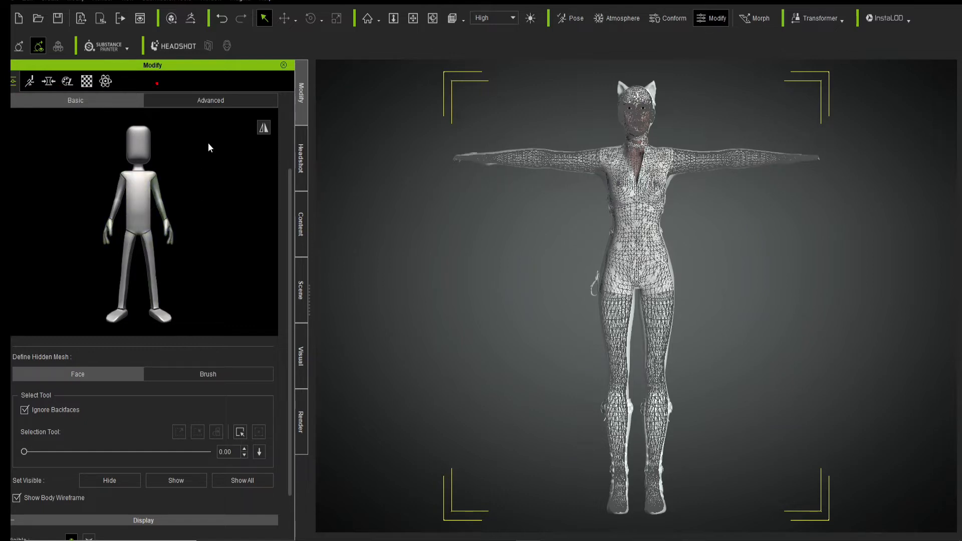
pyautogui.click(165, 100)
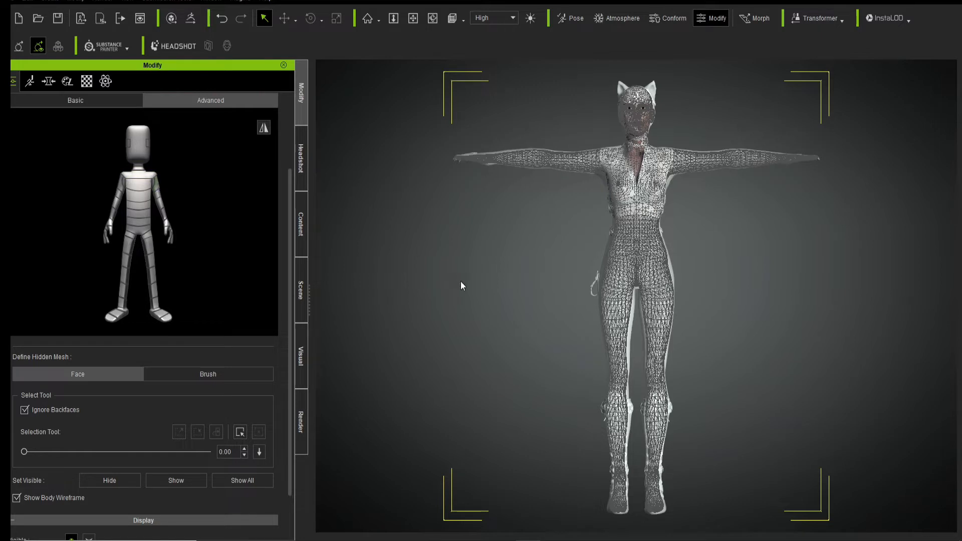
pyautogui.scroll(3, 98, 196)
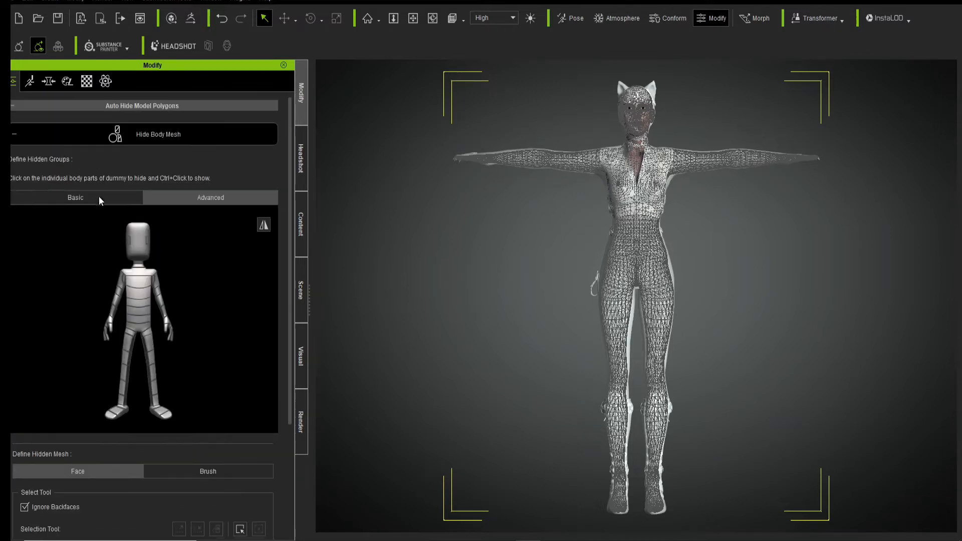
pyautogui.click(43, 136)
# - Play the Calibration animation in Skin Weights and examine the suit for exposed skin from several angles
pyautogui.click(182, 343)
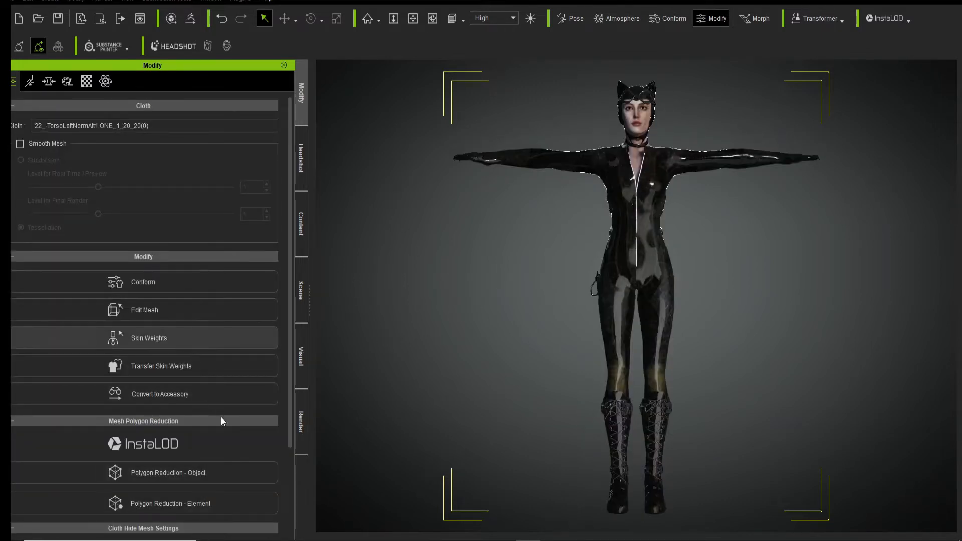
pyautogui.click(272, 457)
pyautogui.click(213, 537)
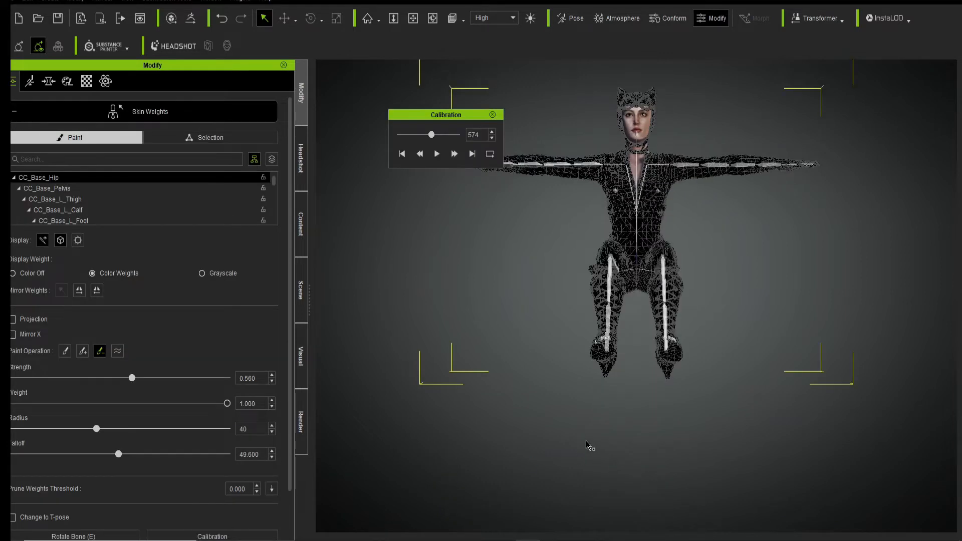
pyautogui.click(436, 154)
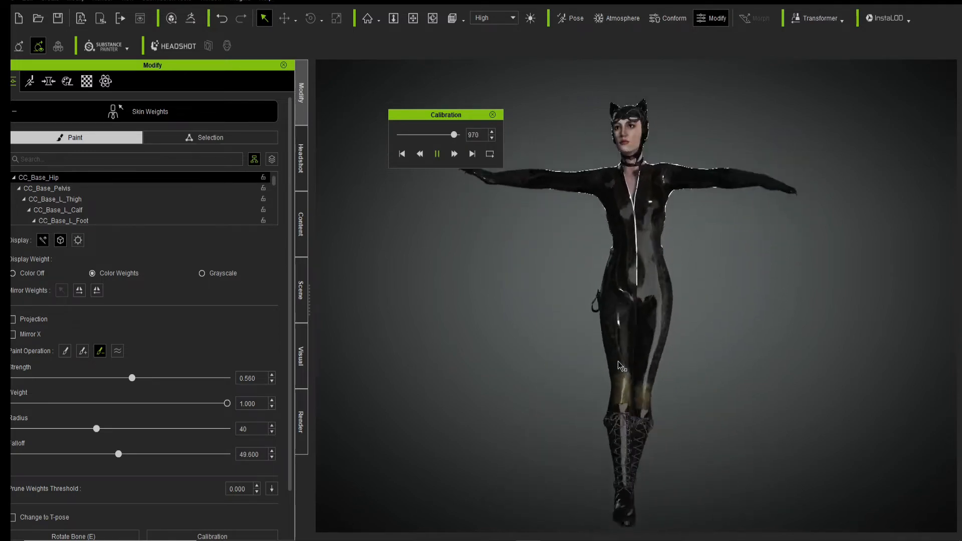
pyautogui.moveTo(562, 287); pyautogui.dragTo(519, 285, button='right')
pyautogui.click(437, 154)
pyautogui.moveTo(636, 328); pyautogui.dragTo(524, 325, button='right')
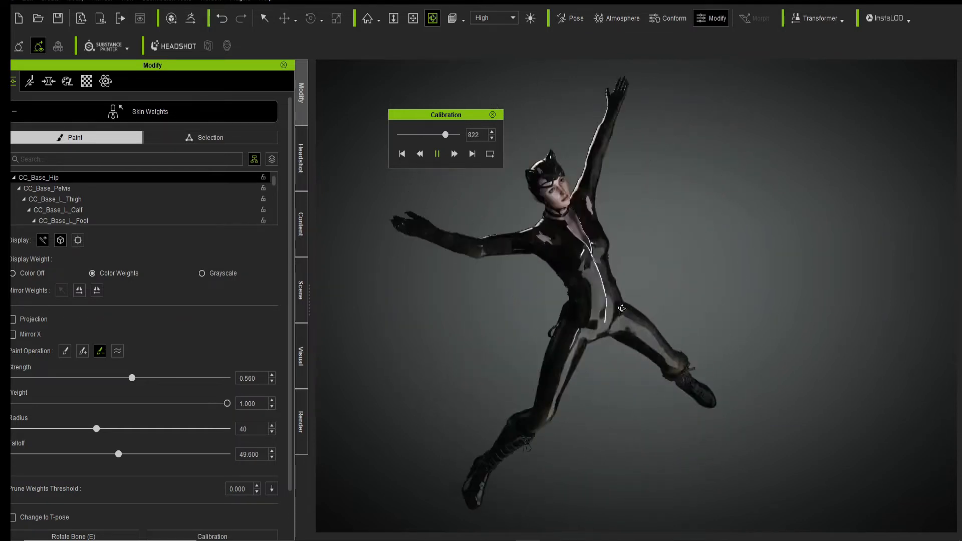
pyautogui.click(437, 154)
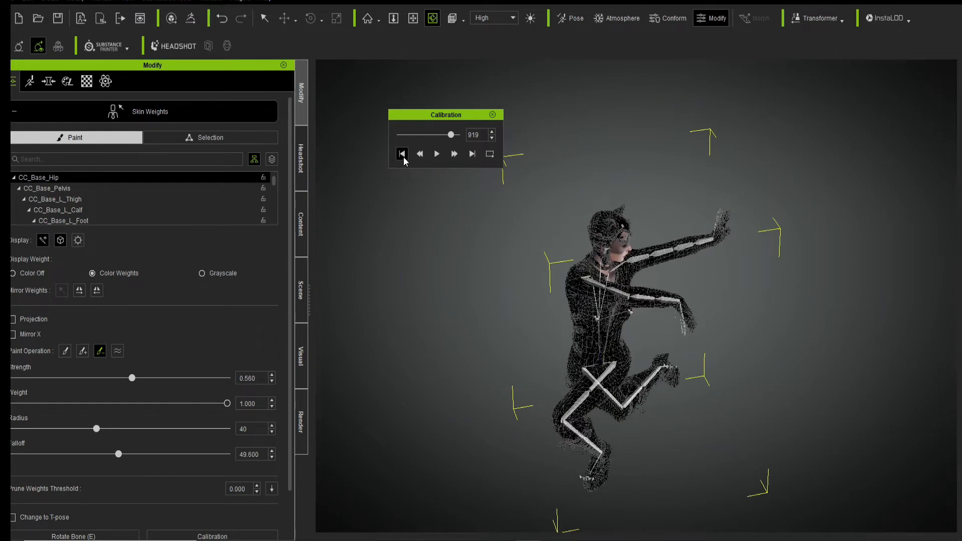
# - Reset the calibration, move it to frame 250, and examine the mask and head closely from the side
pyautogui.click(402, 154)
pyautogui.press('Home')
pyautogui.scroll(8, 631, 257)
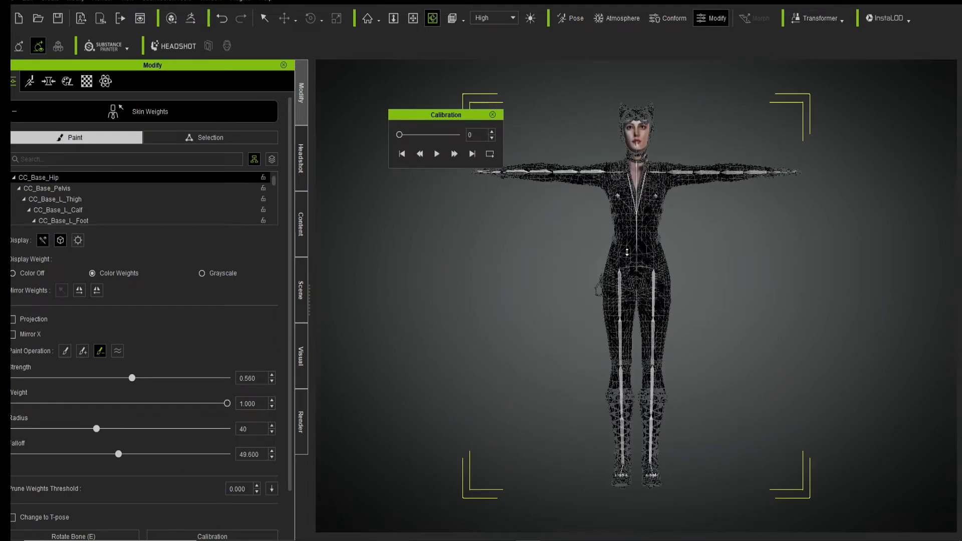
pyautogui.moveTo(631, 257); pyautogui.dragTo(606, 419)
pyautogui.scroll(7, 605, 419)
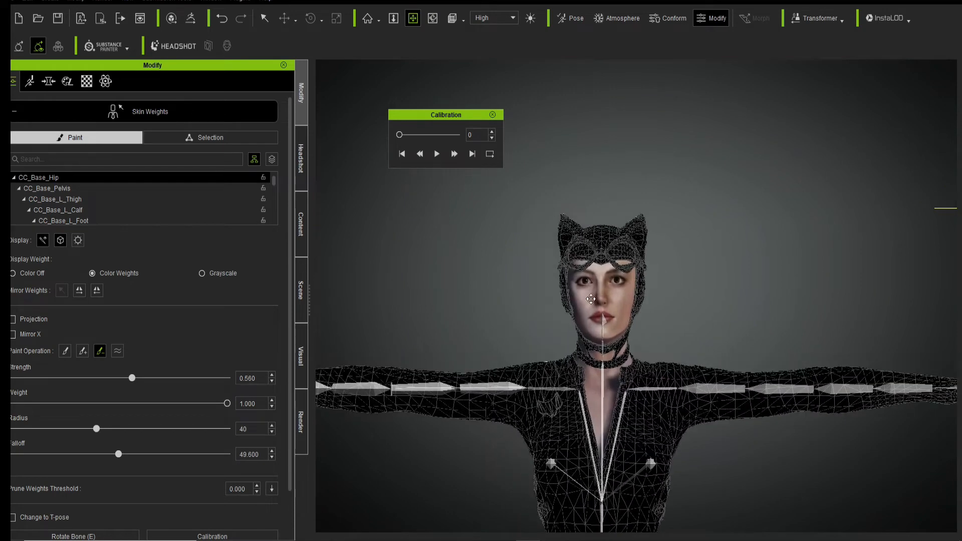
pyautogui.moveTo(608, 302); pyautogui.dragTo(587, 373, button='right')
pyautogui.moveTo(643, 351); pyautogui.dragTo(651, 340, button='right')
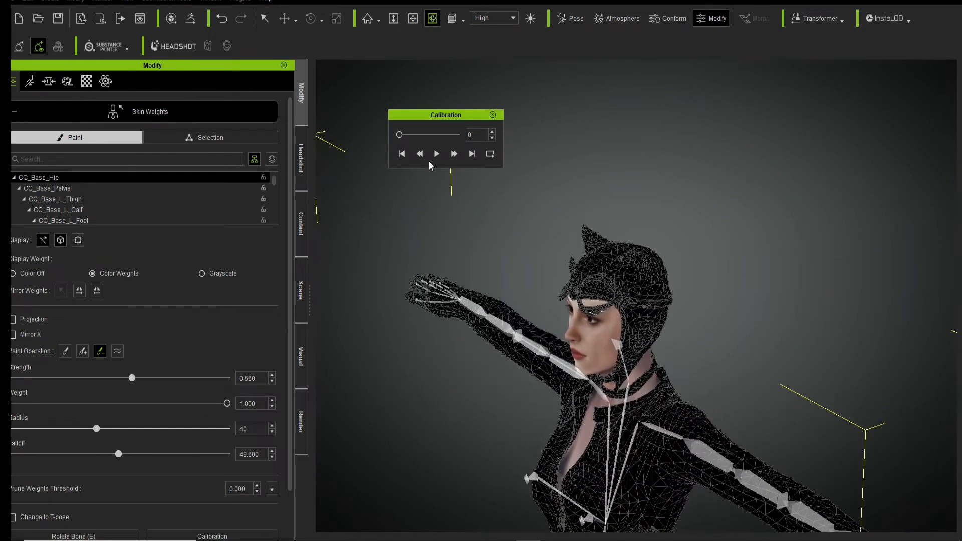
pyautogui.click(438, 156)
pyautogui.moveTo(403, 136); pyautogui.dragTo(415, 135)
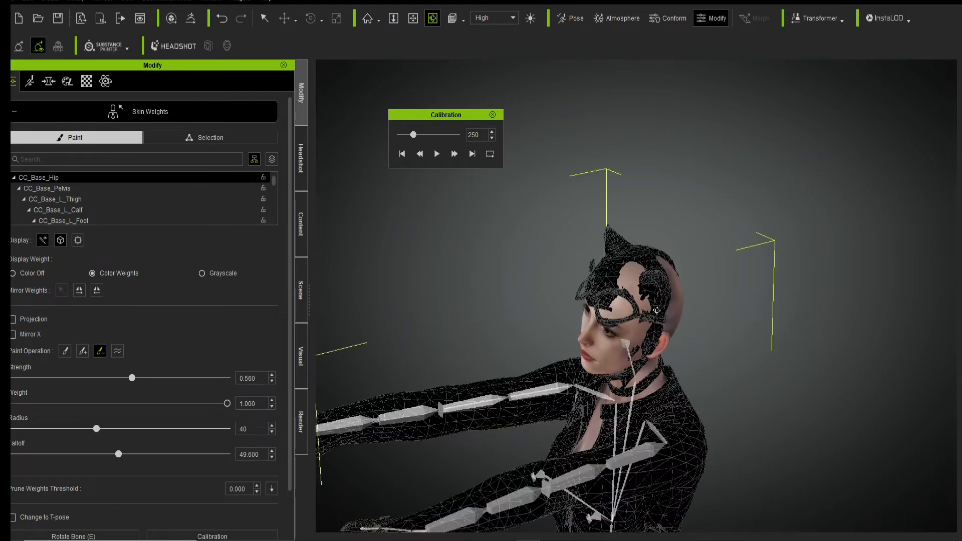
# - Examine the mask and back of the head up close, and reset the calibration to its first frame
pyautogui.moveTo(658, 311); pyautogui.dragTo(607, 299)
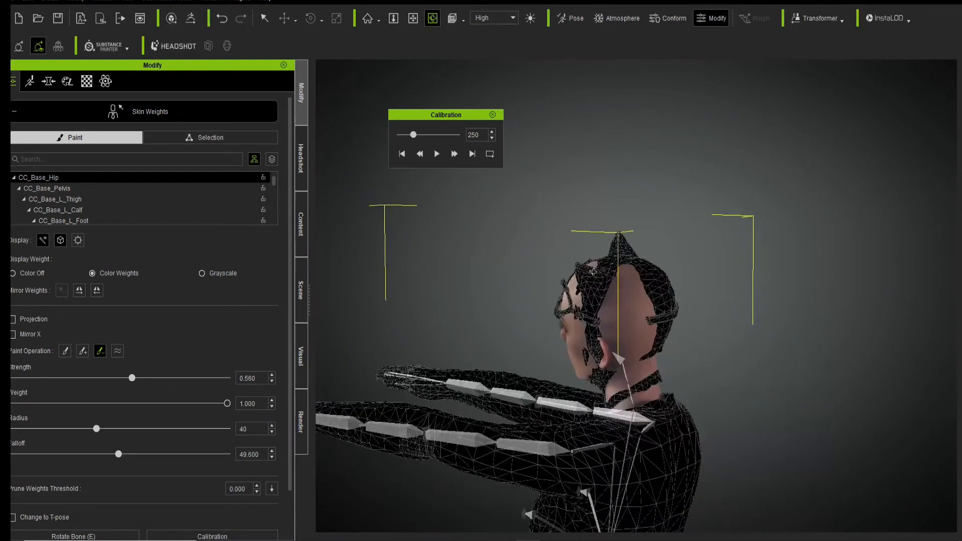
pyautogui.scroll(2, 626, 340)
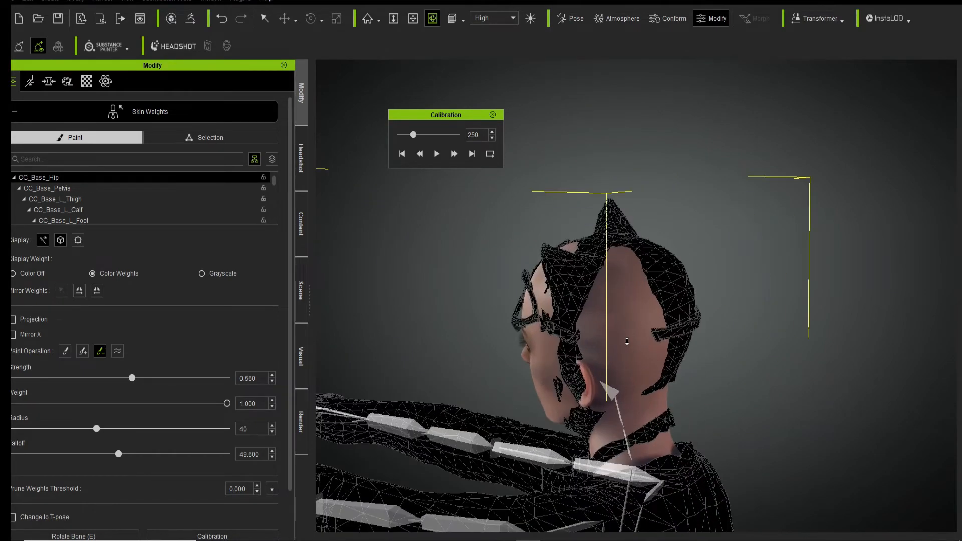
pyautogui.click(408, 156)
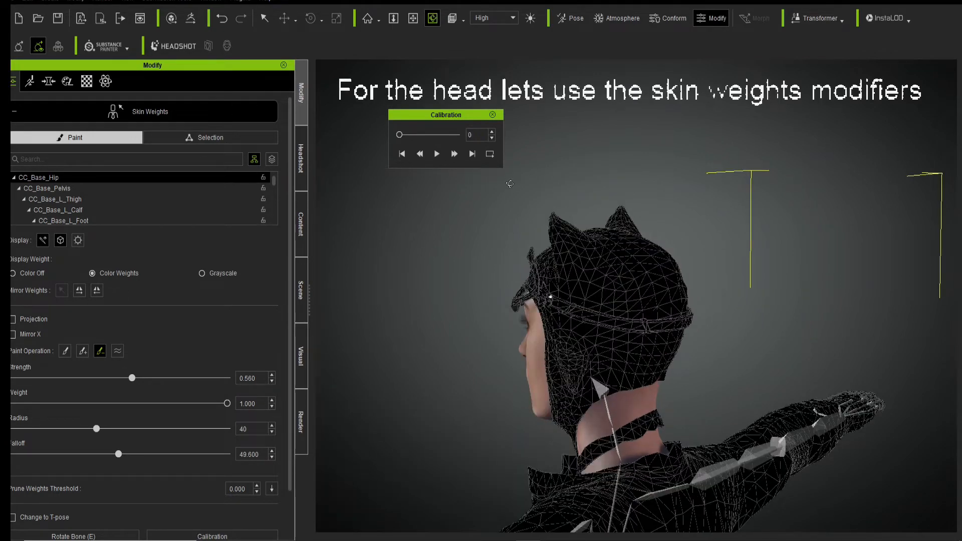
pyautogui.scroll(-4, 592, 316)
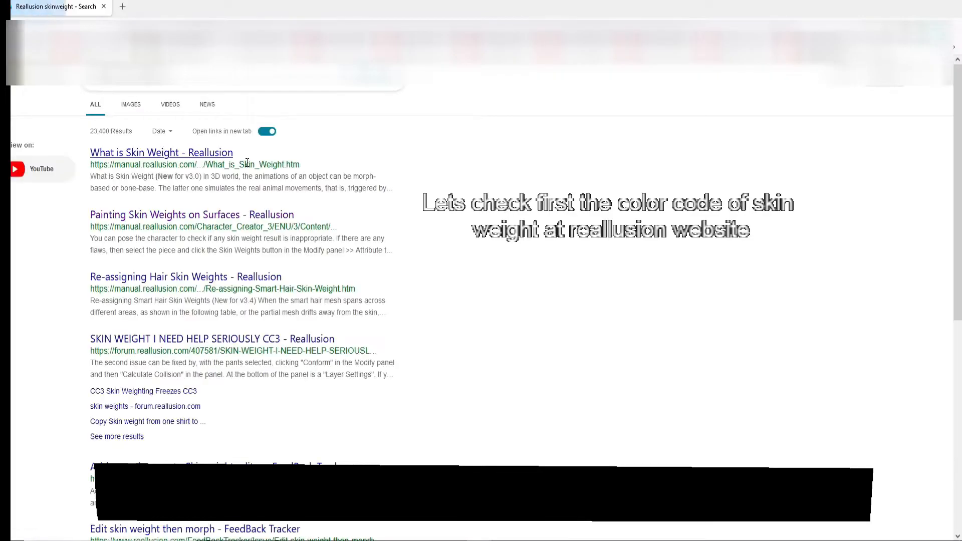
# - In the web browser, open the Reallusion manual page 'Painting Skin Weights on Surfaces' and read the weight color code
pyautogui.click(219, 219)
pyautogui.scroll(-3, 357, 278)
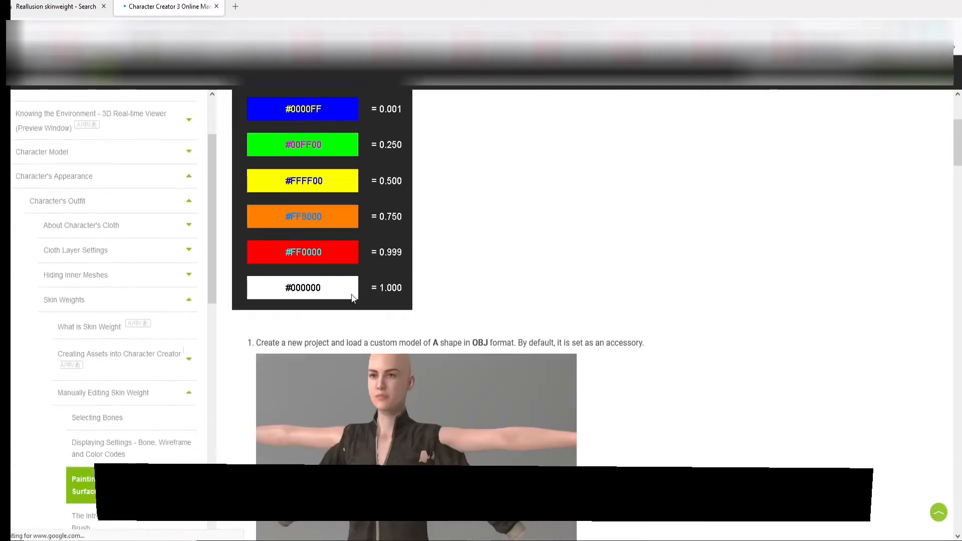
pyautogui.scroll(3, 326, 301)
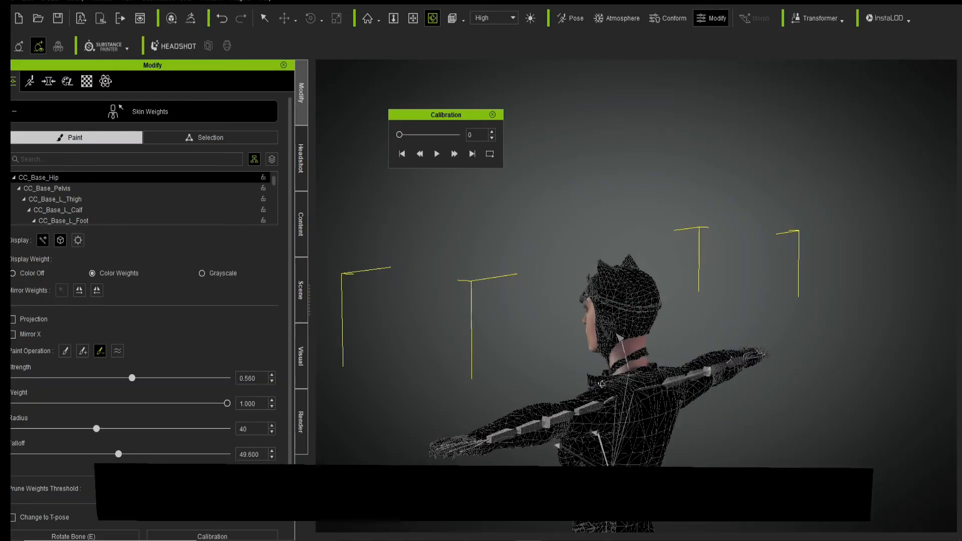
# - In Character Creator, select the CC_Base_FacialBone bone for weight painting and set the brush radius to 45
pyautogui.moveTo(601, 384); pyautogui.dragTo(622, 382, button='right')
pyautogui.scroll(2, 621, 382)
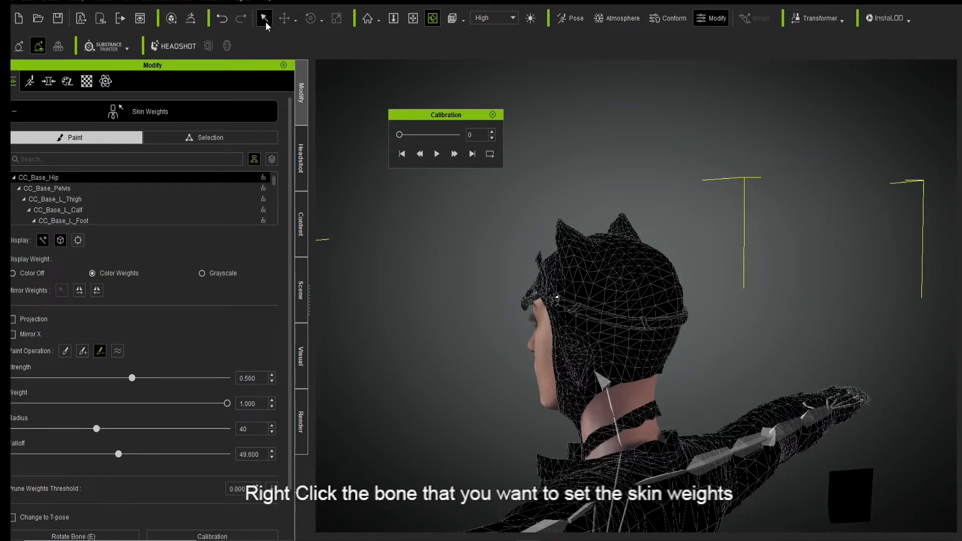
pyautogui.rightClick(604, 389)
pyautogui.moveTo(604, 389)
pyautogui.mouseDown()
pyautogui.moveTo(612, 333)
pyautogui.moveTo(601, 269)
pyautogui.mouseUp()
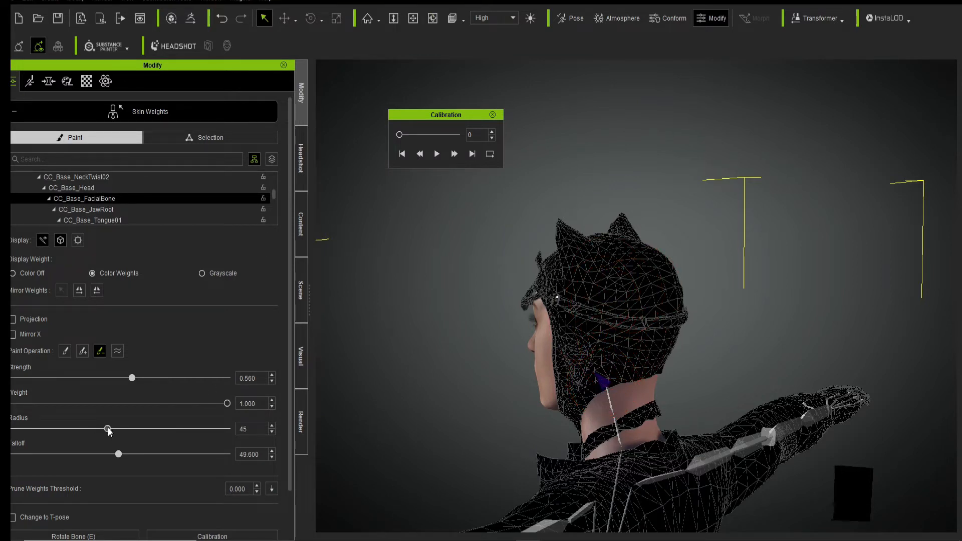
# - Add CC_Base_FacialBone weight across the front of the mask, ears, goggles, chin strap and choker, using brush radii 45 and 50
pyautogui.press('Home')
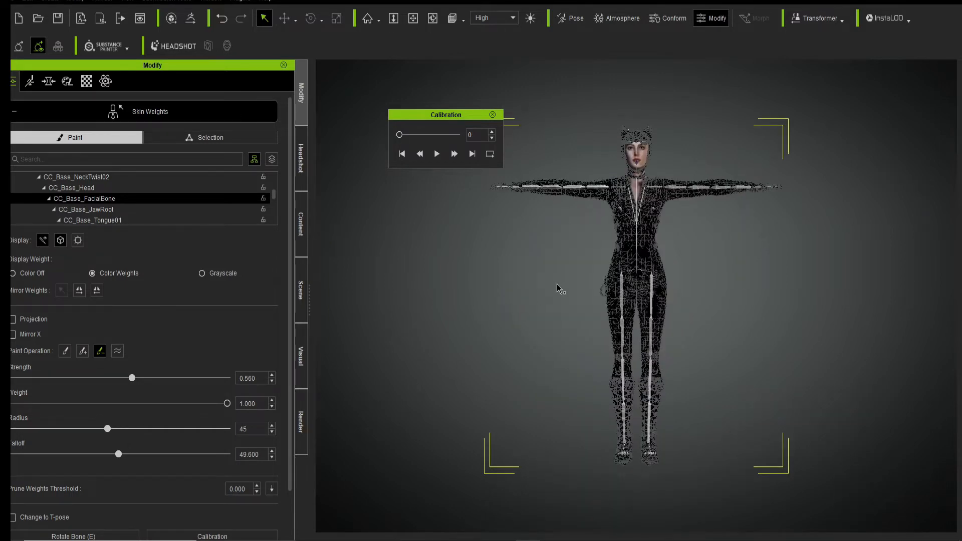
pyautogui.moveTo(618, 151); pyautogui.dragTo(615, 270, button='middle')
pyautogui.scroll(8, 616, 271)
pyautogui.scroll(-1, 615, 270)
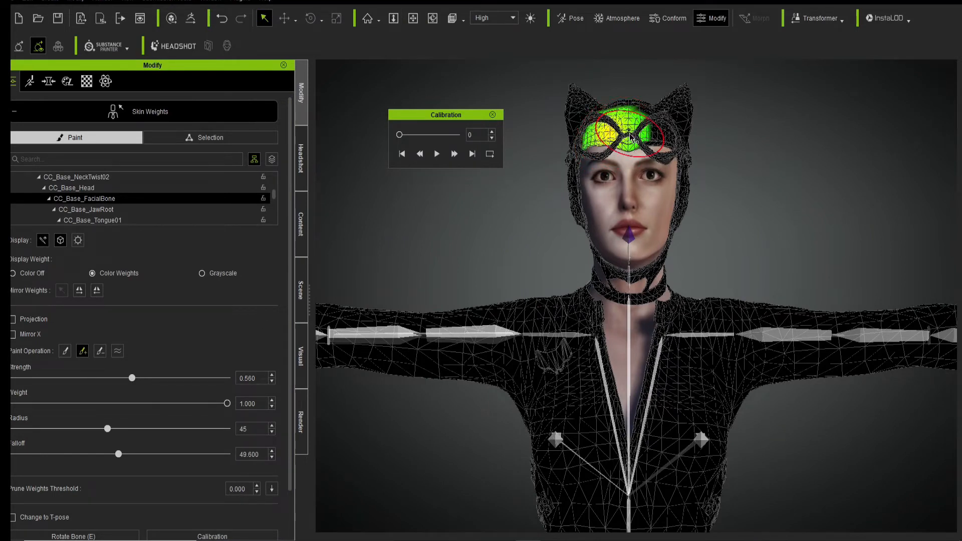
pyautogui.moveTo(630, 137)
pyautogui.mouseDown()
pyautogui.moveTo(654, 163)
pyautogui.moveTo(643, 119)
pyautogui.moveTo(559, 184)
pyautogui.mouseUp()
pyautogui.moveTo(107, 429); pyautogui.dragTo(122, 429)
pyautogui.moveTo(579, 185)
pyautogui.mouseDown()
pyautogui.moveTo(587, 134)
pyautogui.moveTo(687, 115)
pyautogui.moveTo(684, 216)
pyautogui.moveTo(661, 251)
pyautogui.moveTo(599, 286)
pyautogui.moveTo(573, 149)
pyautogui.mouseUp()
pyautogui.moveTo(675, 239)
pyautogui.mouseDown()
pyautogui.moveTo(676, 279)
pyautogui.moveTo(626, 235)
pyautogui.moveTo(642, 124)
pyautogui.mouseUp()
# - Subtract the facial bone's weight from the suit's collar behind the neck with brush radius 42
pyautogui.click(100, 351)
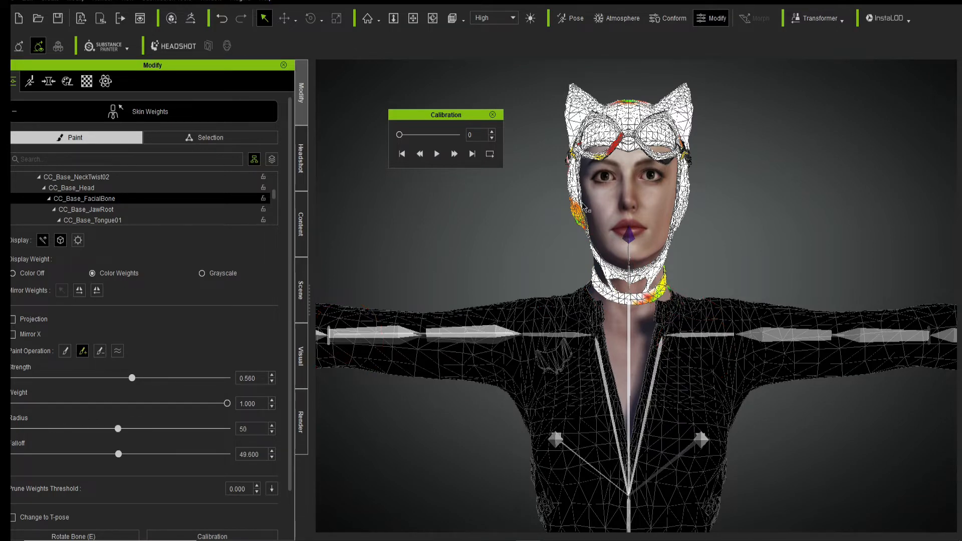
pyautogui.scroll(6, 664, 304)
pyautogui.moveTo(117, 429); pyautogui.dragTo(34, 428)
pyautogui.moveTo(645, 308)
pyautogui.mouseDown()
pyautogui.moveTo(672, 308)
pyautogui.moveTo(724, 258)
pyautogui.moveTo(732, 216)
pyautogui.moveTo(541, 260)
pyautogui.moveTo(501, 280)
pyautogui.mouseUp()
pyautogui.scroll(-4, 591, 255)
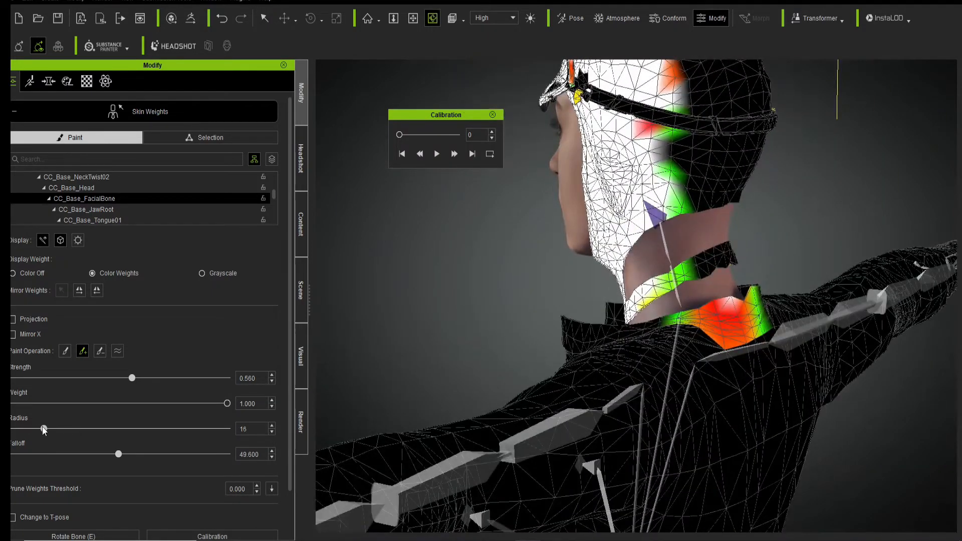
pyautogui.moveTo(719, 330)
pyautogui.mouseDown()
pyautogui.moveTo(741, 324)
pyautogui.moveTo(737, 307)
pyautogui.mouseUp()
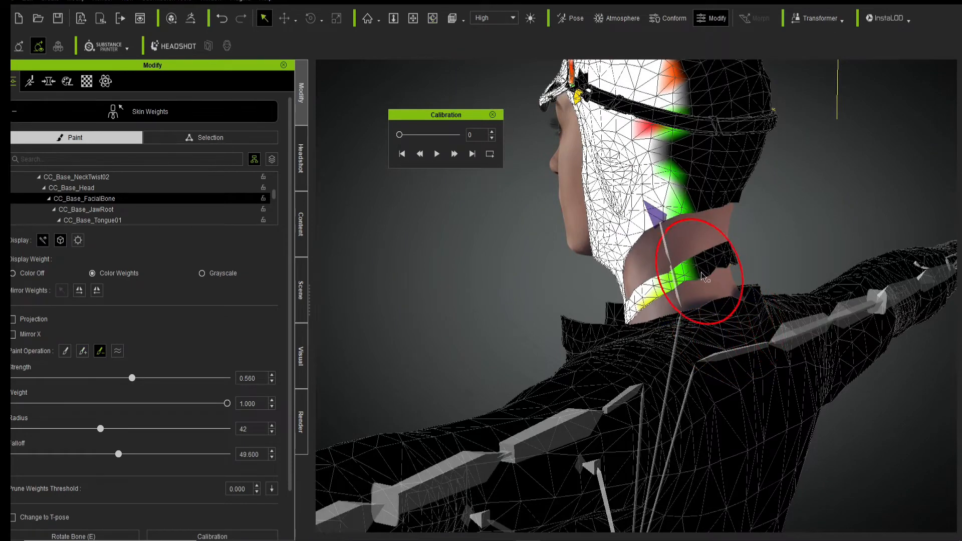
# - Add facial bone weight around the side and back of the choker with brush radius 14
pyautogui.moveTo(713, 256); pyautogui.dragTo(655, 301)
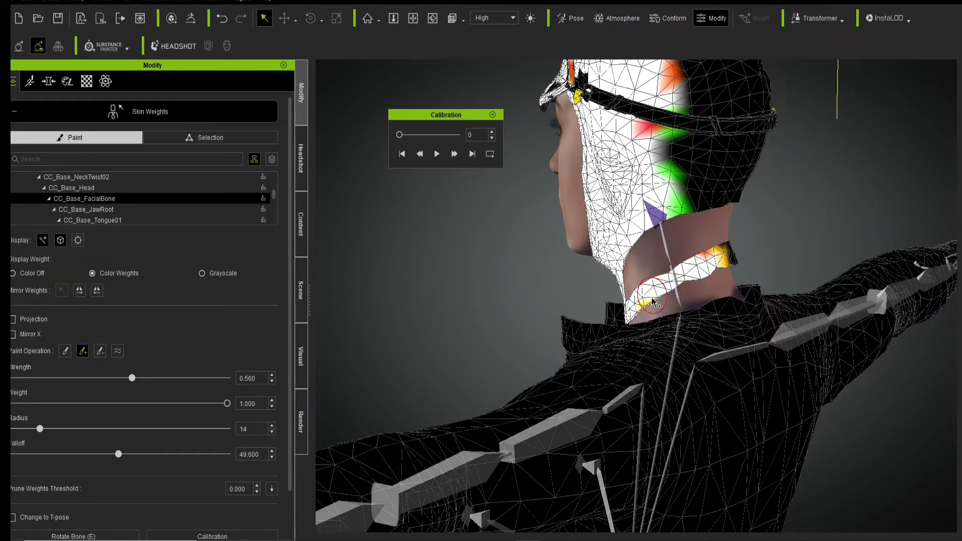
pyautogui.keyDown('alt'); pyautogui.moveTo(731, 277); pyautogui.dragTo(621, 276); pyautogui.keyUp('alt')
pyautogui.scroll(-5, 609, 262)
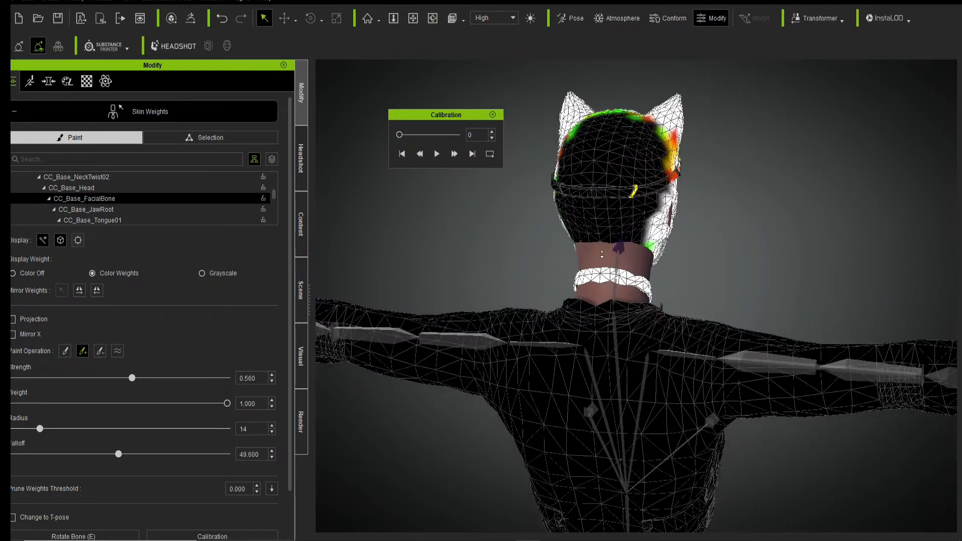
# - Add facial bone weight over the back and sides of the mask, including the goggle strap, with brush radius 48
pyautogui.moveTo(581, 191)
pyautogui.mouseDown()
pyautogui.moveTo(623, 183)
pyautogui.moveTo(601, 211)
pyautogui.moveTo(677, 148)
pyautogui.moveTo(631, 203)
pyautogui.moveTo(621, 161)
pyautogui.moveTo(576, 172)
pyautogui.moveTo(674, 179)
pyautogui.moveTo(591, 213)
pyautogui.mouseUp()
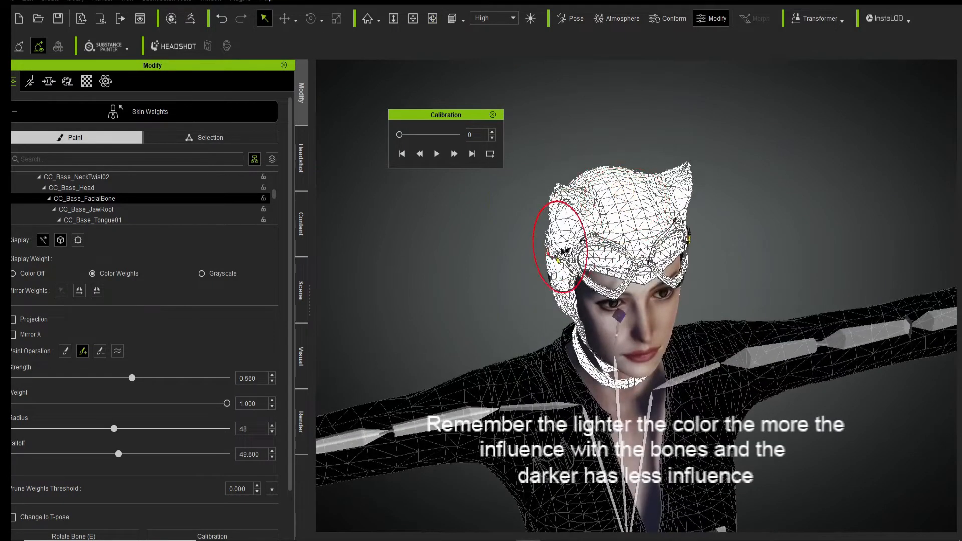
pyautogui.moveTo(656, 151); pyautogui.dragTo(587, 134, button='right')
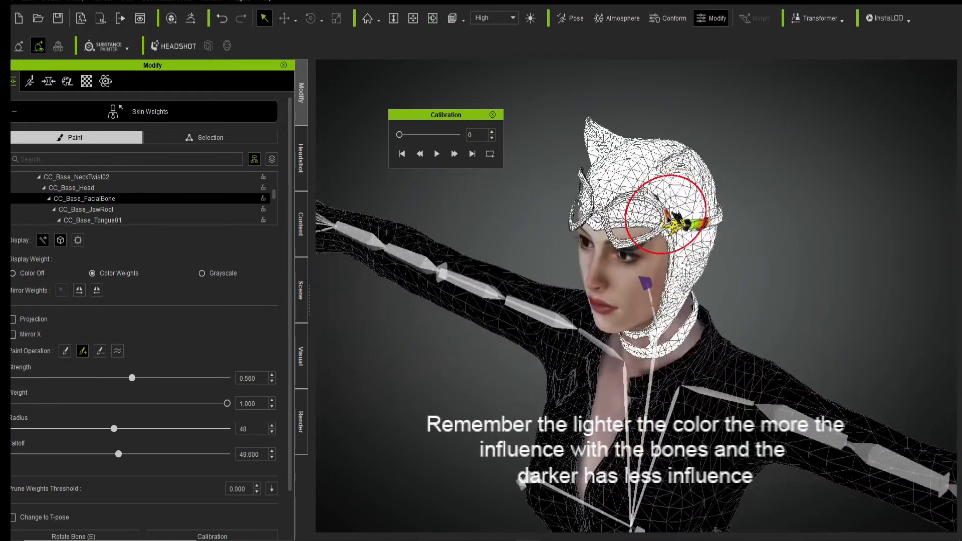
pyautogui.moveTo(566, 195); pyautogui.dragTo(644, 175, button='right')
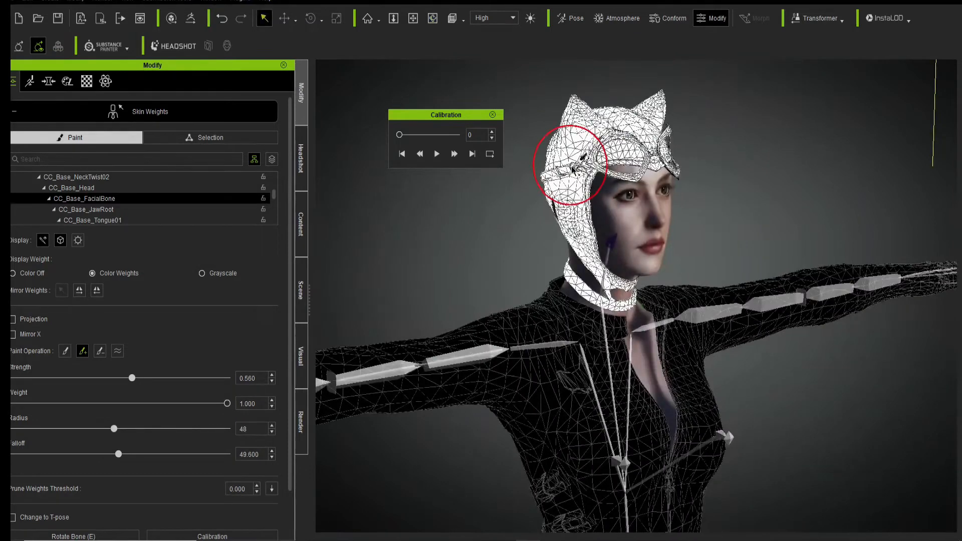
# - Play and scrub the calibration animation to check the mask and suit in motion, and leave Skin Weights at frame 111
pyautogui.click(437, 154)
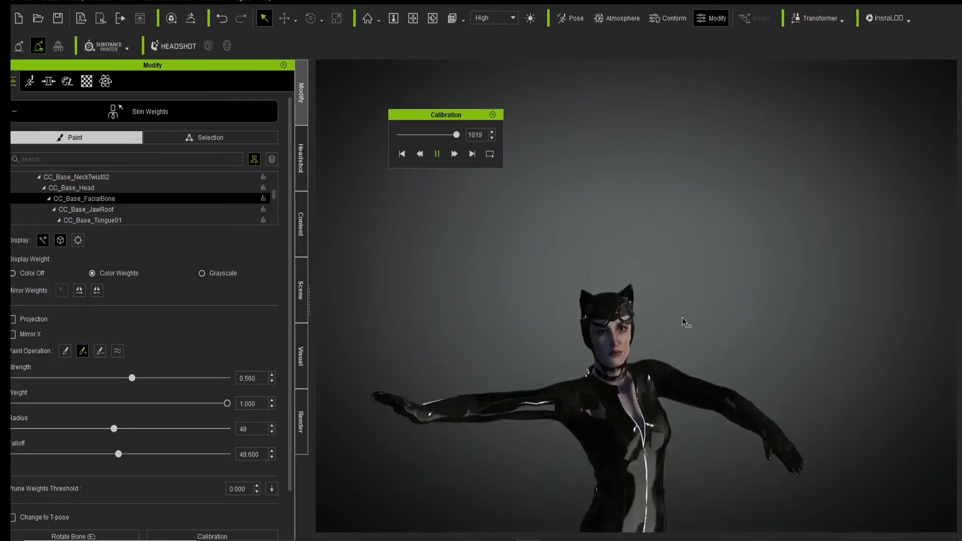
pyautogui.moveTo(457, 135); pyautogui.dragTo(404, 132)
pyautogui.click(437, 154)
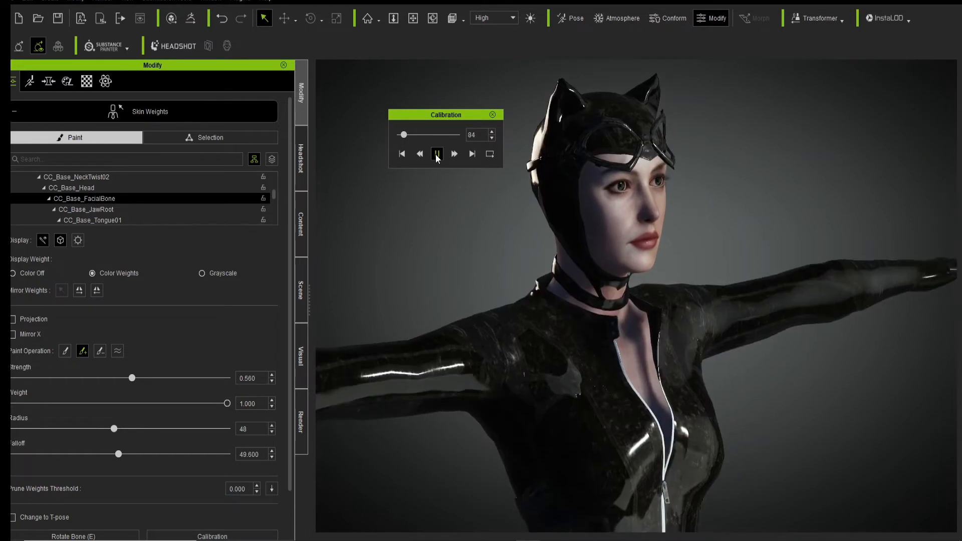
pyautogui.click(437, 155)
pyautogui.scroll(2, 533, 338)
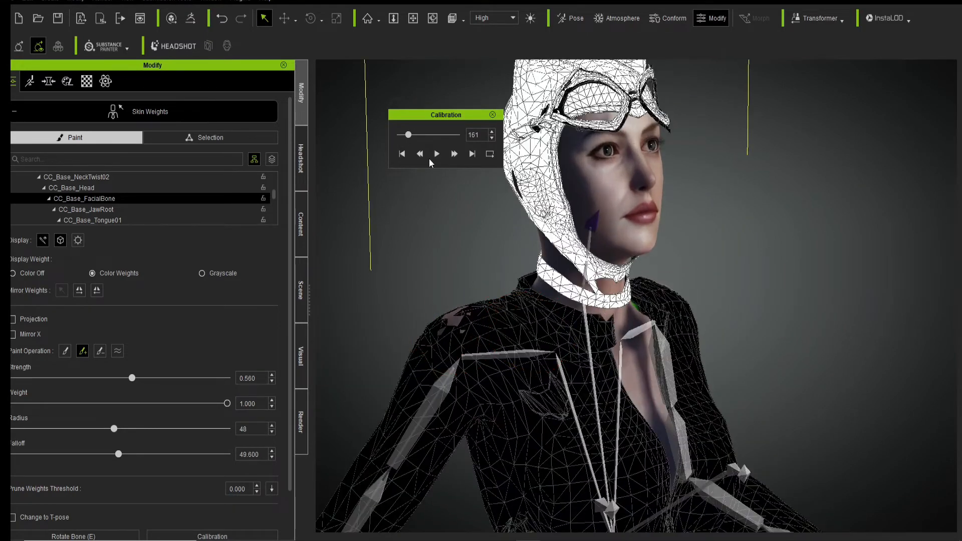
pyautogui.scroll(-1, 526, 193)
pyautogui.moveTo(410, 137); pyautogui.dragTo(407, 137)
pyautogui.scroll(2, 524, 207)
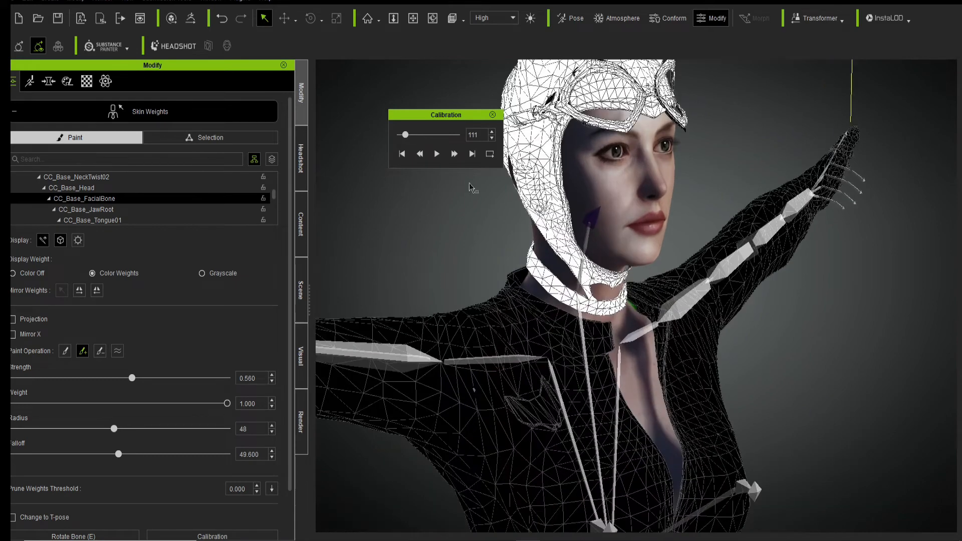
pyautogui.click(39, 120)
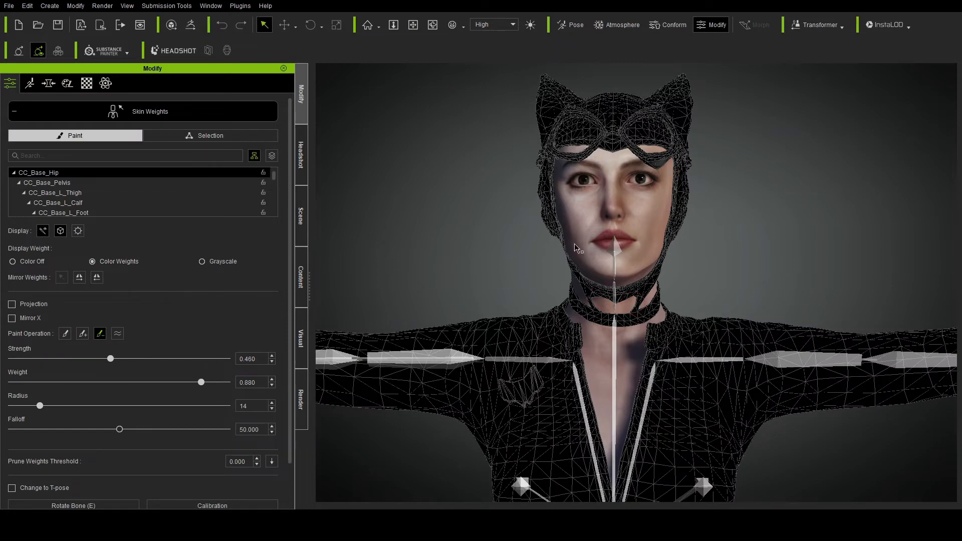
# - Select the CC_Base_NeckTwist01 bone and subtract its weight from the suit's collar and both shoulders
pyautogui.click(616, 253)
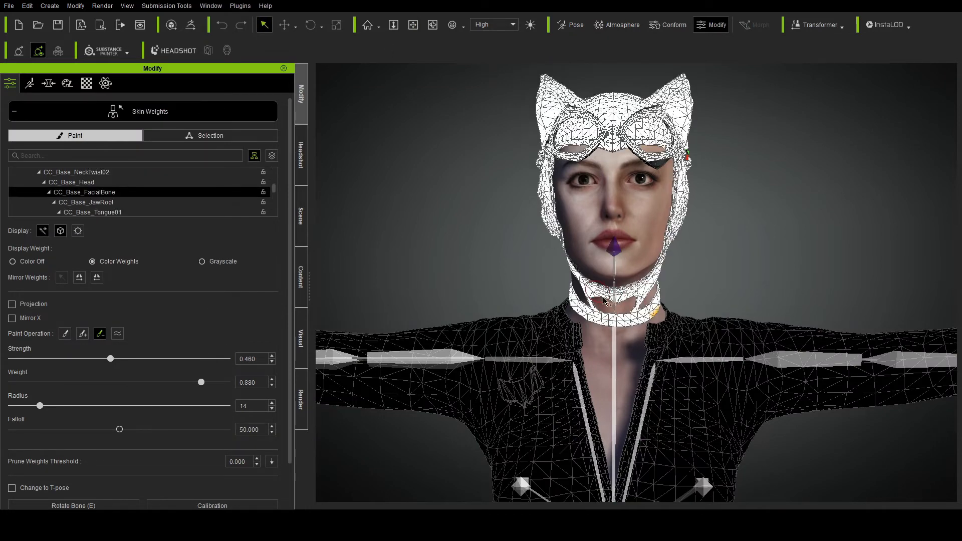
pyautogui.scroll(5, 604, 299)
pyautogui.click(576, 322)
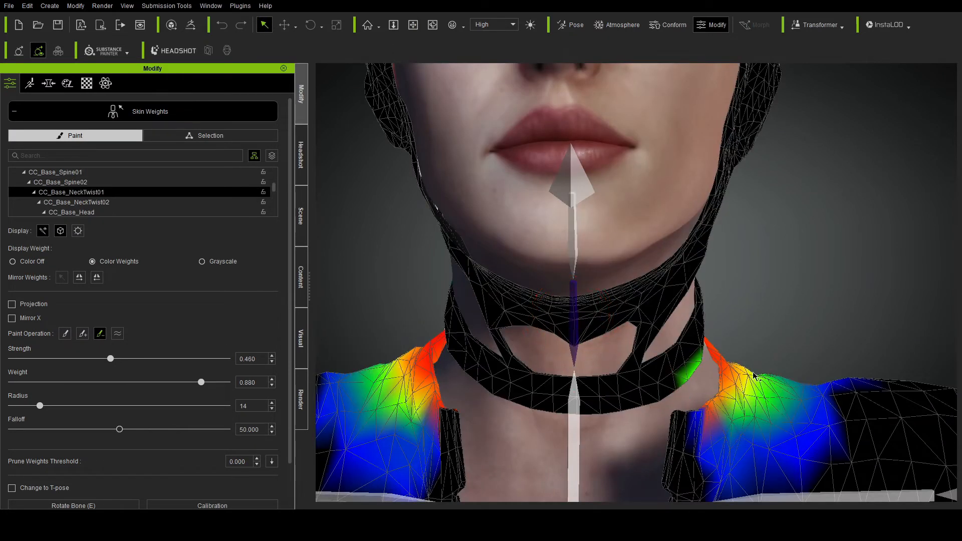
pyautogui.scroll(-5, 714, 386)
pyautogui.moveTo(701, 397)
pyautogui.mouseDown()
pyautogui.moveTo(697, 363)
pyautogui.moveTo(747, 342)
pyautogui.mouseUp()
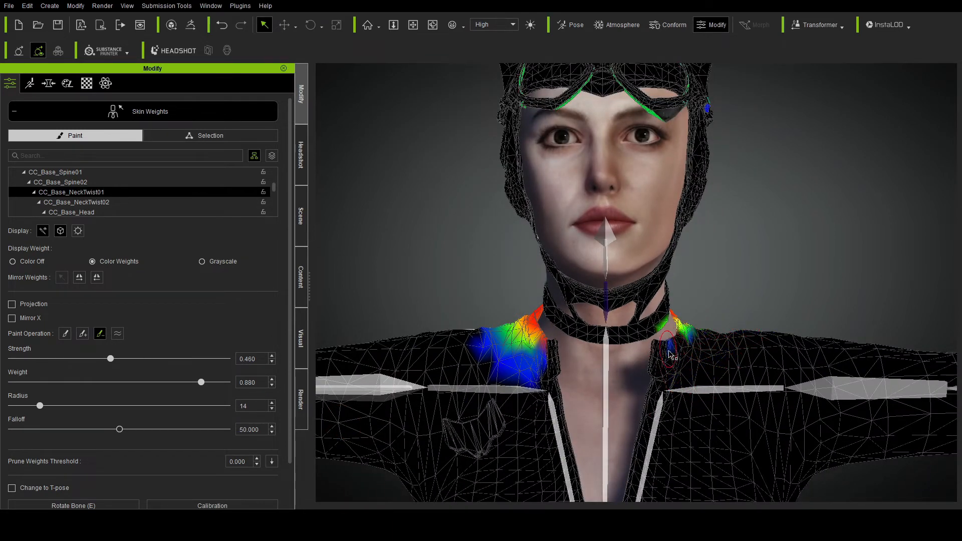
pyautogui.moveTo(533, 340)
pyautogui.mouseDown()
pyautogui.moveTo(501, 355)
pyautogui.moveTo(532, 343)
pyautogui.mouseUp()
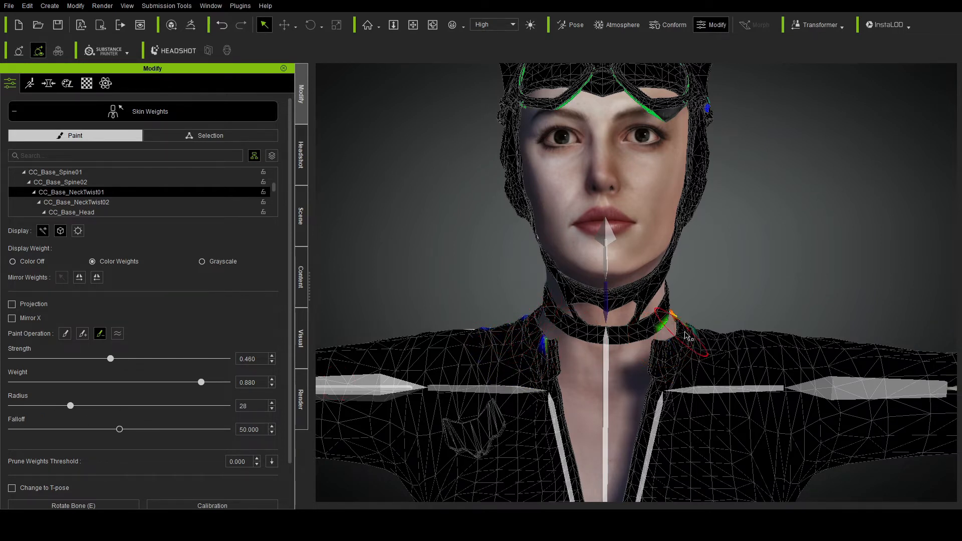
# - Subtract the leftover CC_Base_NeckTwist01 weight from the shoulder, goggles and mask with brush radius 28
pyautogui.moveTo(580, 345)
pyautogui.mouseDown(button='right')
pyautogui.moveTo(723, 382)
pyautogui.moveTo(713, 415)
pyautogui.mouseUp(button='right')
pyautogui.moveTo(686, 361)
pyautogui.mouseDown()
pyautogui.moveTo(690, 347)
pyautogui.moveTo(741, 343)
pyautogui.moveTo(741, 408)
pyautogui.moveTo(580, 386)
pyautogui.moveTo(695, 387)
pyautogui.moveTo(644, 347)
pyautogui.moveTo(601, 354)
pyautogui.moveTo(795, 350)
pyautogui.mouseUp()
pyautogui.moveTo(794, 350)
pyautogui.mouseDown(button='right')
pyautogui.moveTo(603, 362)
pyautogui.moveTo(666, 151)
pyautogui.mouseUp(button='right')
pyautogui.moveTo(677, 149)
pyautogui.mouseDown()
pyautogui.moveTo(625, 97)
pyautogui.moveTo(580, 118)
pyautogui.mouseUp()
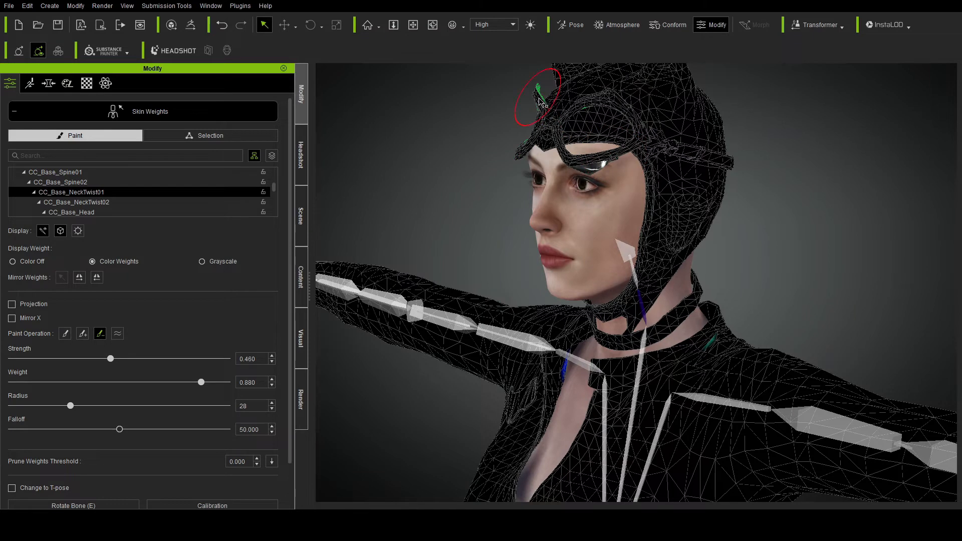
pyautogui.moveTo(542, 95); pyautogui.dragTo(610, 166, button='right')
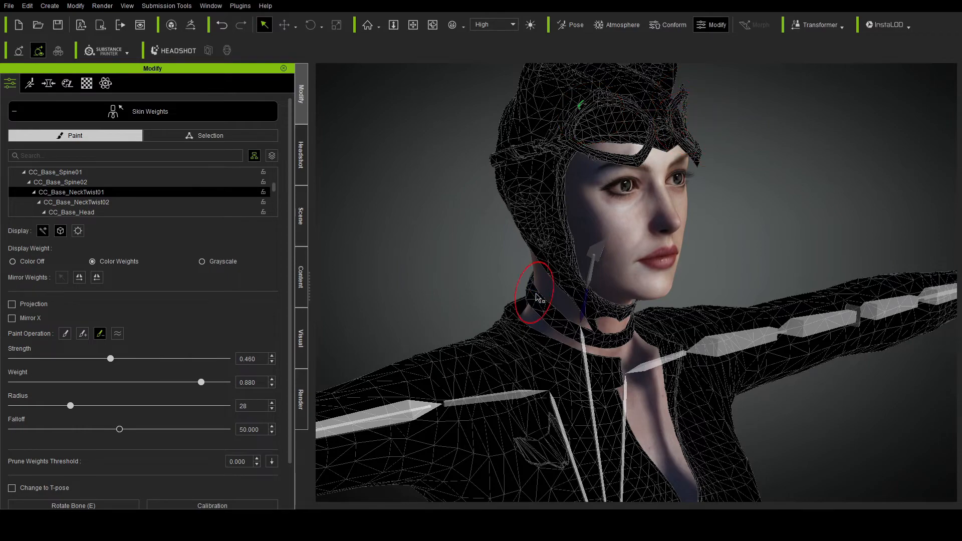
# - Add CC_Base_NeckTwist01 weight all around the choker with the brush weight at 0.720 and radius 18
pyautogui.moveTo(622, 300); pyautogui.dragTo(536, 303, button='right')
pyautogui.scroll(5, 536, 303)
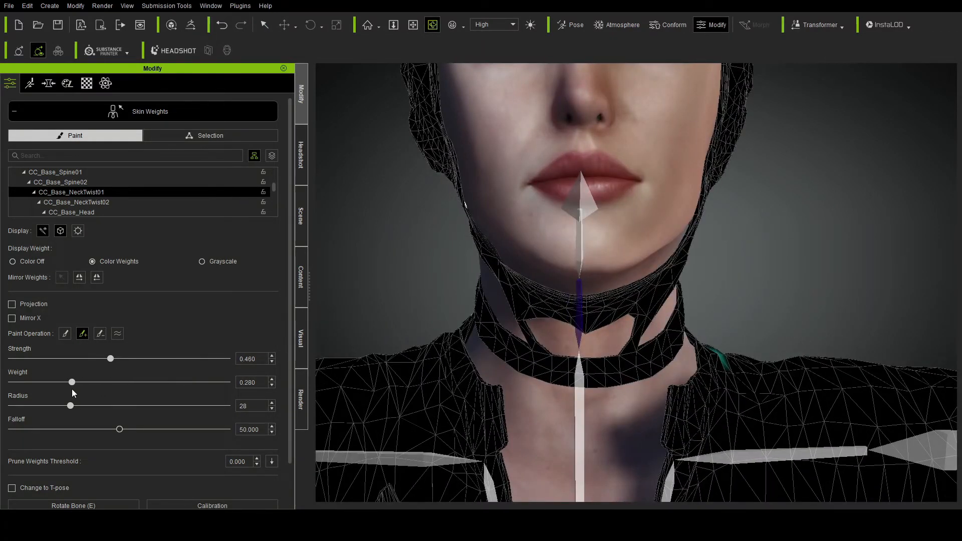
pyautogui.moveTo(558, 350)
pyautogui.mouseDown()
pyautogui.moveTo(554, 368)
pyautogui.moveTo(526, 340)
pyautogui.moveTo(501, 332)
pyautogui.moveTo(551, 329)
pyautogui.moveTo(622, 344)
pyautogui.moveTo(642, 320)
pyautogui.moveTo(599, 371)
pyautogui.moveTo(582, 326)
pyautogui.moveTo(531, 341)
pyautogui.moveTo(652, 330)
pyautogui.moveTo(577, 371)
pyautogui.mouseUp()
pyautogui.moveTo(577, 371); pyautogui.dragTo(695, 363, button='right')
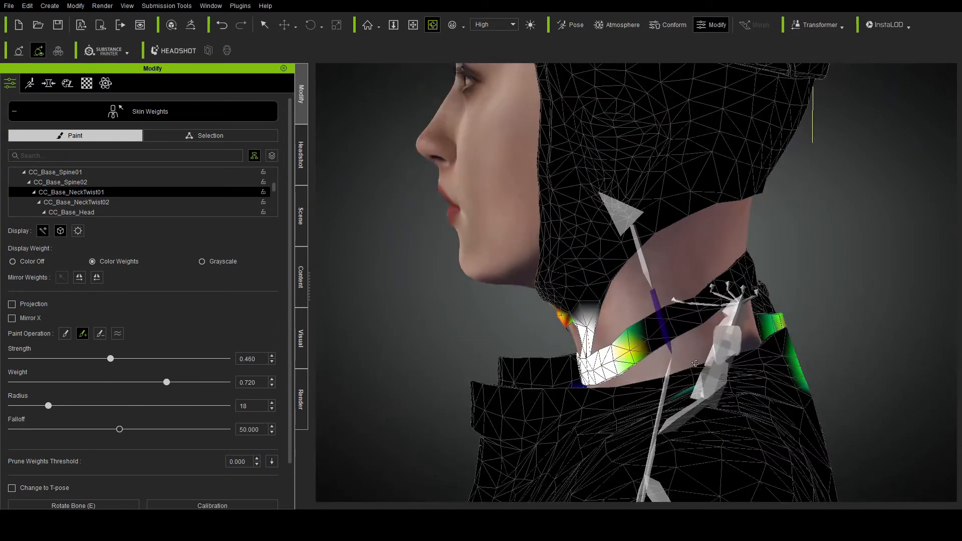
pyautogui.moveTo(691, 343)
pyautogui.mouseDown()
pyautogui.moveTo(624, 344)
pyautogui.moveTo(645, 347)
pyautogui.moveTo(717, 304)
pyautogui.mouseUp()
pyautogui.moveTo(715, 303); pyautogui.dragTo(623, 305, button='right')
pyautogui.moveTo(623, 302)
pyautogui.mouseDown()
pyautogui.moveTo(579, 300)
pyautogui.moveTo(682, 294)
pyautogui.moveTo(570, 279)
pyautogui.mouseUp()
pyautogui.moveTo(569, 279); pyautogui.dragTo(441, 313, button='right')
pyautogui.moveTo(448, 314)
pyautogui.mouseDown()
pyautogui.moveTo(548, 333)
pyautogui.moveTo(547, 344)
pyautogui.moveTo(537, 327)
pyautogui.mouseUp()
# - Subtract the CC_Base_NeckTwist01 weight that spilled onto the suit's collar behind the neck
pyautogui.moveTo(537, 326); pyautogui.dragTo(215, 345, button='right')
pyautogui.moveTo(767, 356); pyautogui.dragTo(789, 345)
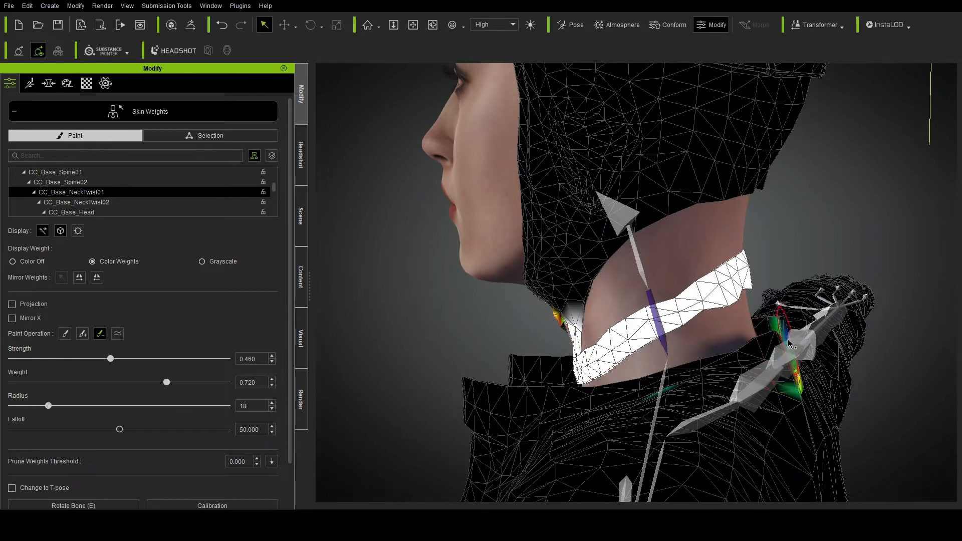
pyautogui.moveTo(797, 382); pyautogui.dragTo(559, 393, button='right')
pyautogui.moveTo(666, 423); pyautogui.dragTo(681, 421)
pyautogui.moveTo(592, 427)
pyautogui.mouseDown(button='right')
pyautogui.moveTo(835, 415)
pyautogui.moveTo(757, 345)
pyautogui.moveTo(854, 405)
pyautogui.mouseUp(button='right')
pyautogui.moveTo(858, 389)
pyautogui.mouseDown()
pyautogui.moveTo(862, 379)
pyautogui.moveTo(872, 410)
pyautogui.mouseUp()
# - Subtract the remaining CC_Base_NeckTwist01 weight from the collar edge below the front of the choker
pyautogui.scroll(-2, 873, 409)
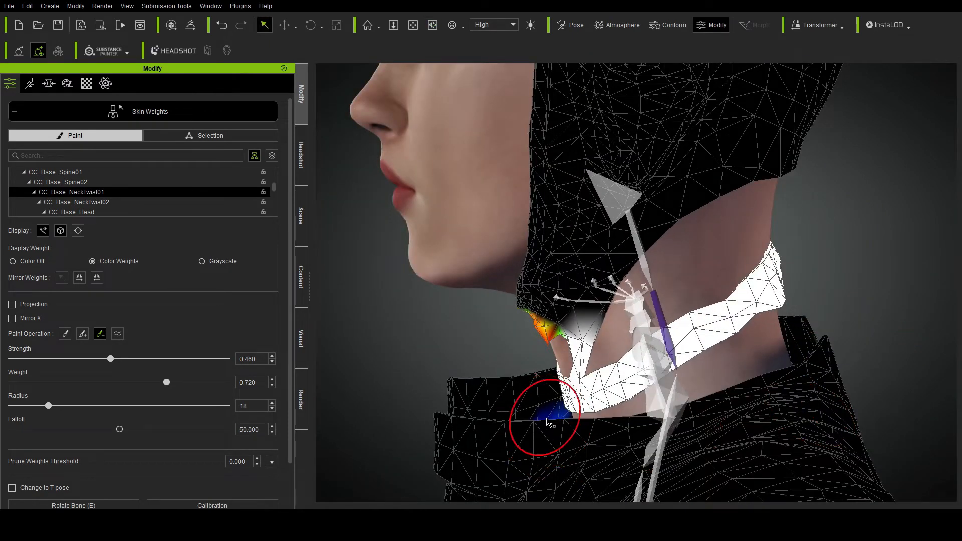
pyautogui.moveTo(545, 419); pyautogui.dragTo(537, 426)
pyautogui.scroll(3, 805, 357)
pyautogui.moveTo(535, 446)
pyautogui.mouseDown(button='right')
pyautogui.moveTo(802, 357)
pyautogui.moveTo(821, 369)
pyautogui.mouseUp(button='right')
pyautogui.click(901, 390)
pyautogui.scroll(-5, 901, 391)
pyautogui.moveTo(670, 404); pyautogui.dragTo(870, 365, button='right')
pyautogui.moveTo(506, 368); pyautogui.dragTo(510, 405, button='right')
# - Open the Hide Body Mesh tool for the suit and switch to brush mode with radius 20 set to Hide
pyautogui.scroll(-2, 498, 357)
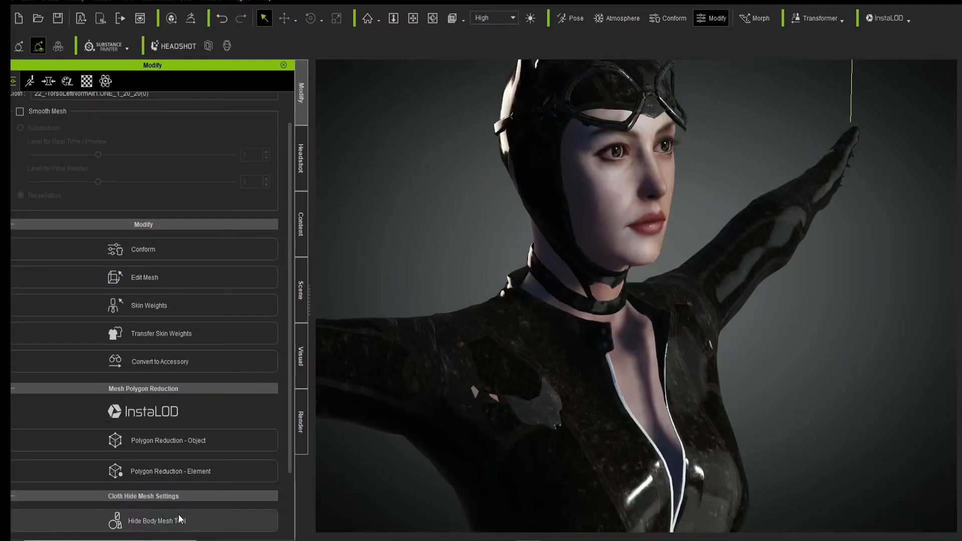
pyautogui.click(189, 511)
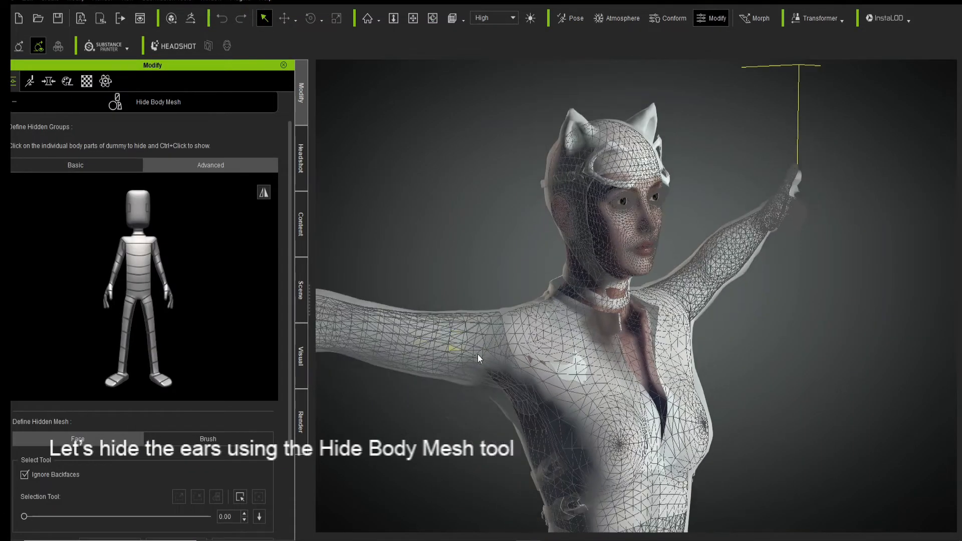
pyautogui.scroll(1, 508, 333)
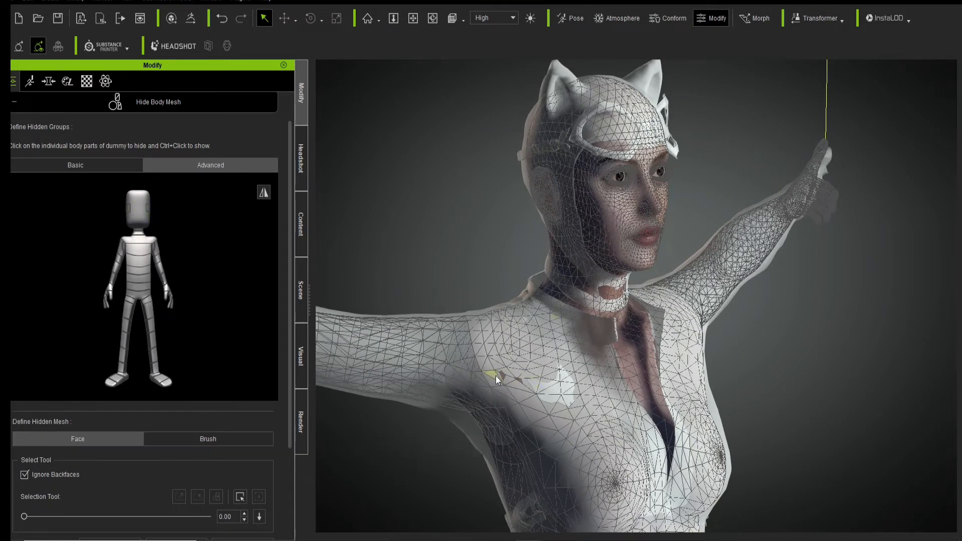
pyautogui.scroll(1, 494, 376)
pyautogui.click(201, 439)
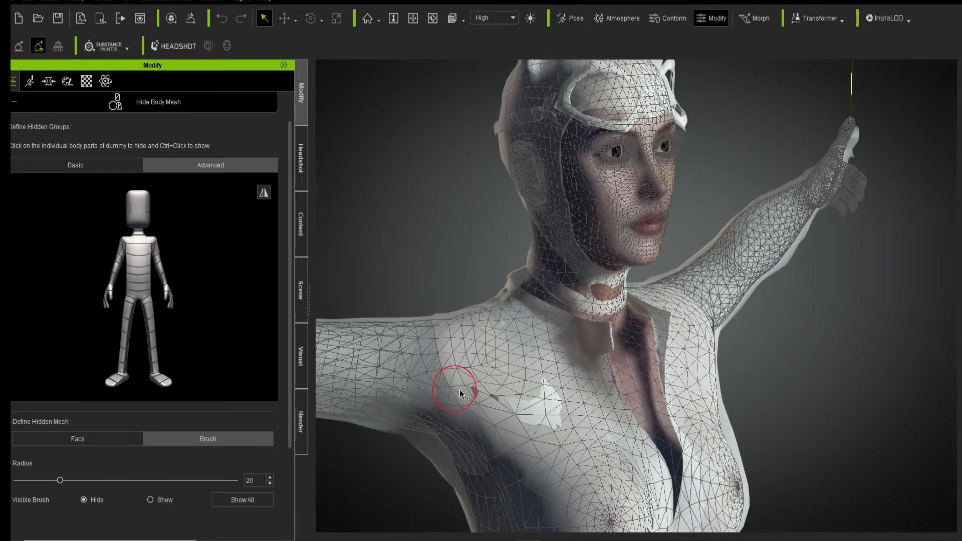
# - Hide the body mesh under the suit around the shoulders and upper back with the radius 20 brush
pyautogui.scroll(1, 480, 329)
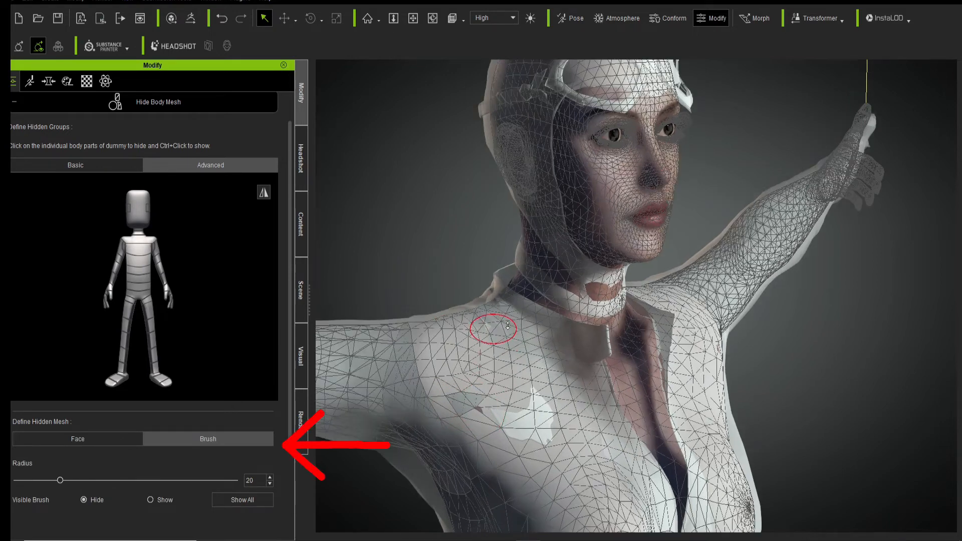
pyautogui.scroll(-2, 450, 326)
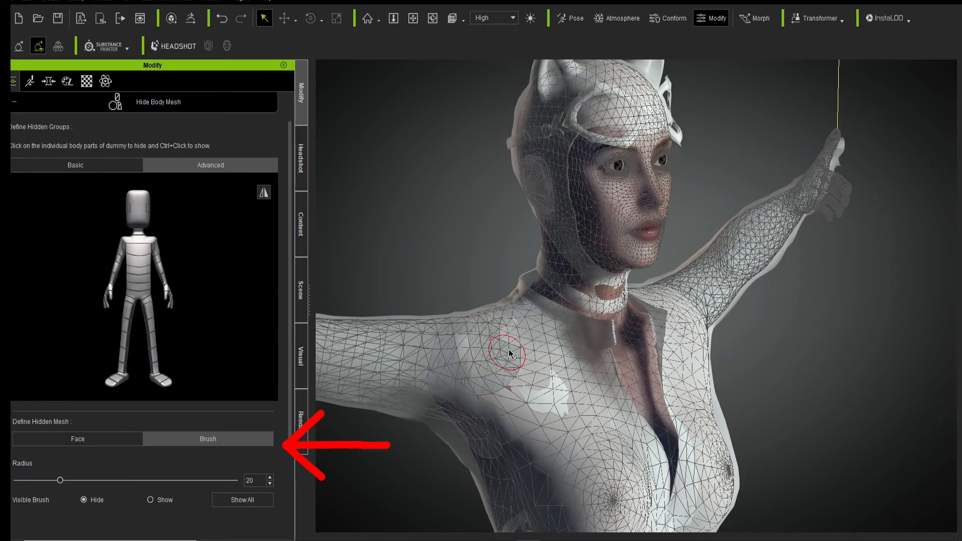
pyautogui.moveTo(421, 359); pyautogui.dragTo(644, 382, button='right')
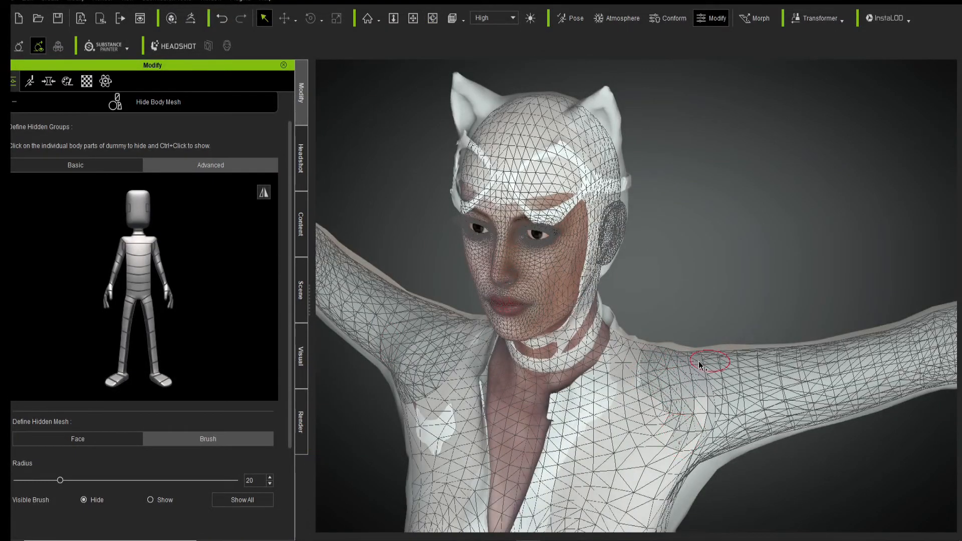
pyautogui.moveTo(695, 360); pyautogui.dragTo(644, 382, button='right')
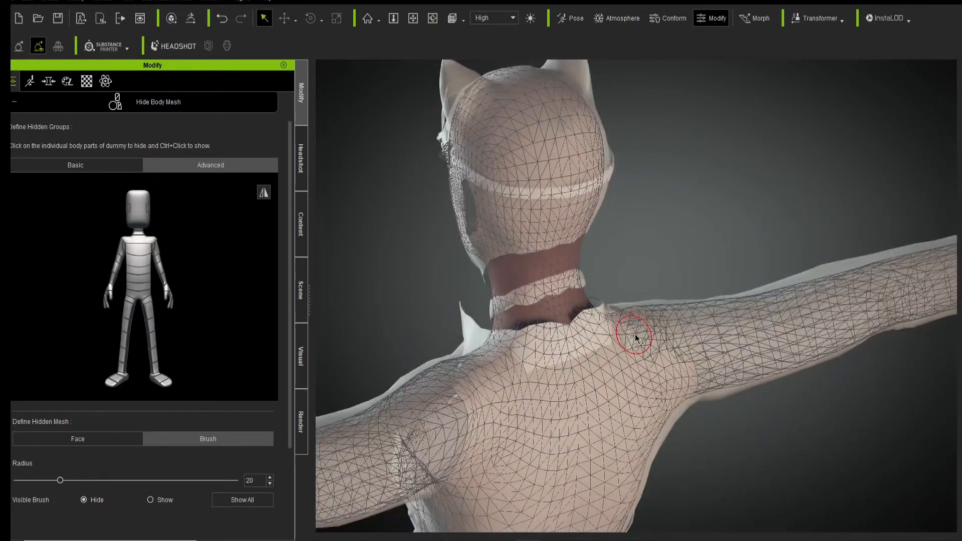
pyautogui.moveTo(635, 360)
pyautogui.mouseDown()
pyautogui.moveTo(497, 372)
pyautogui.moveTo(507, 402)
pyautogui.moveTo(460, 379)
pyautogui.mouseUp()
# - Play the calibration motion in Skin Weights and inspect the suit and mask from the back and the front
pyautogui.press('Home')
pyautogui.click(35, 104)
pyautogui.click(266, 306)
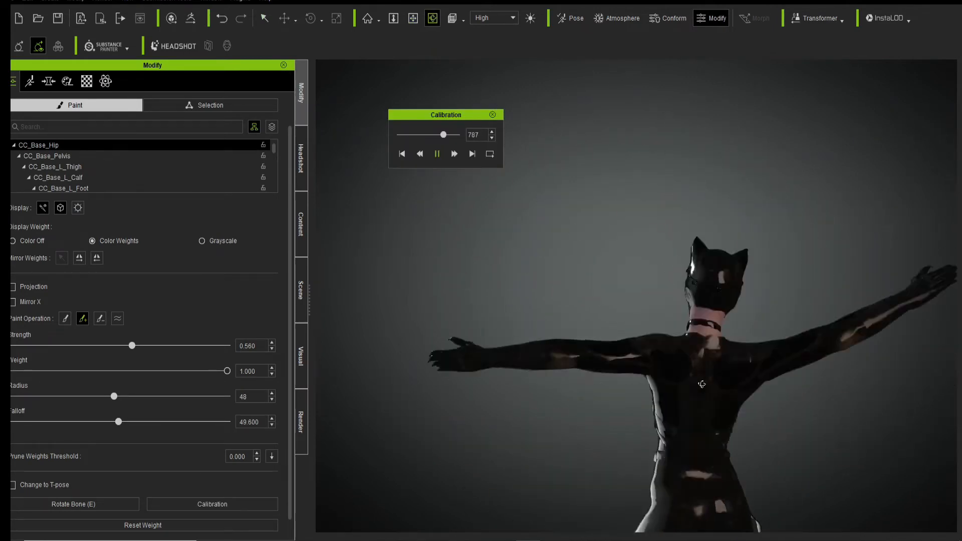
pyautogui.scroll(8, 604, 382)
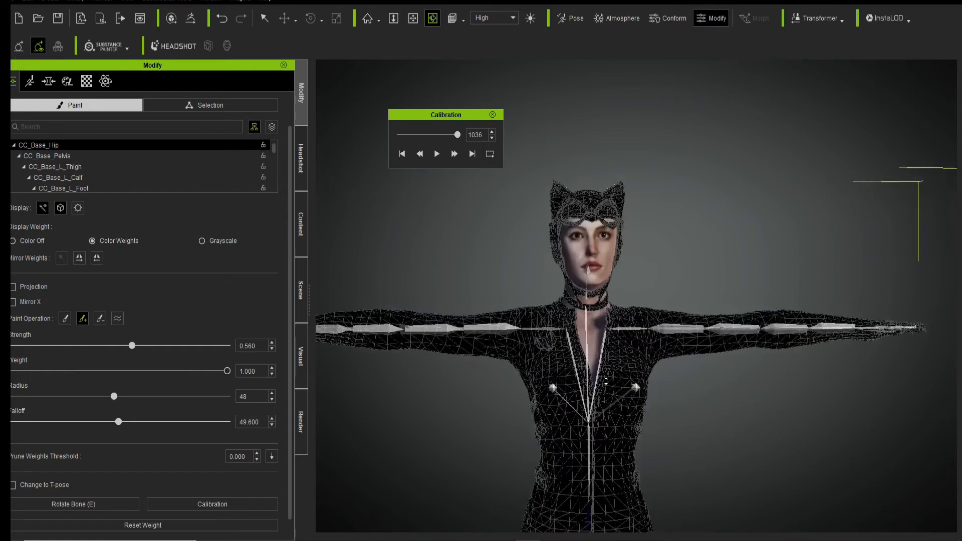
pyautogui.press('j')
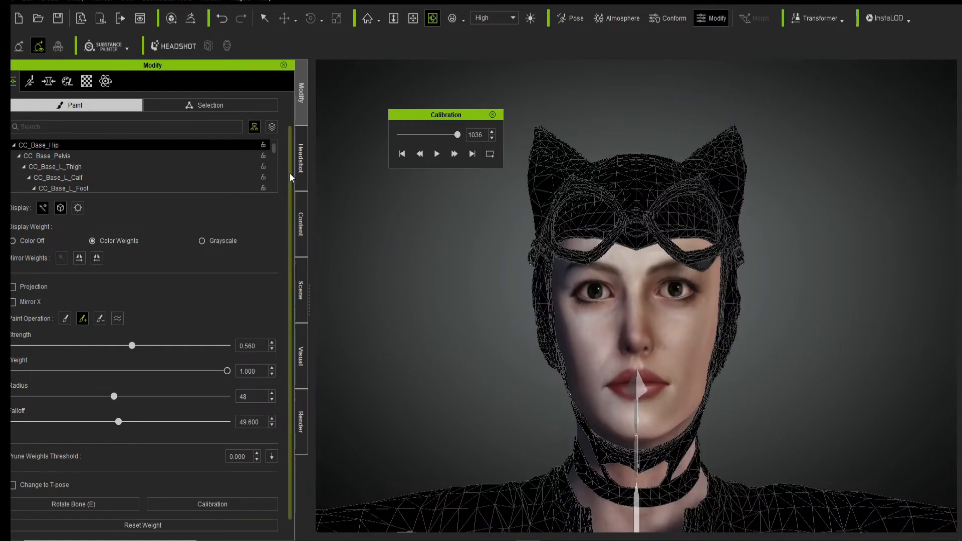
# - Open Edit Pose for the avatar to check how the suit follows the hand bones, and close it
pyautogui.moveTo(289, 172); pyautogui.dragTo(290, 143)
pyautogui.click(91, 117)
pyautogui.scroll(-6, 507, 391)
pyautogui.moveTo(801, 368); pyautogui.dragTo(548, 338, button='middle')
pyautogui.scroll(5, 704, 332)
pyautogui.scroll(-10, 568, 326)
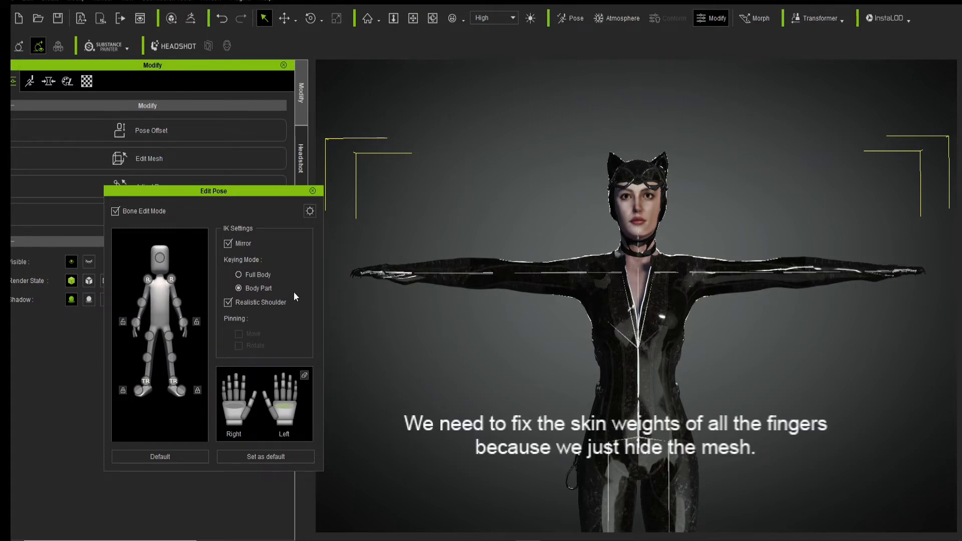
pyautogui.click(312, 190)
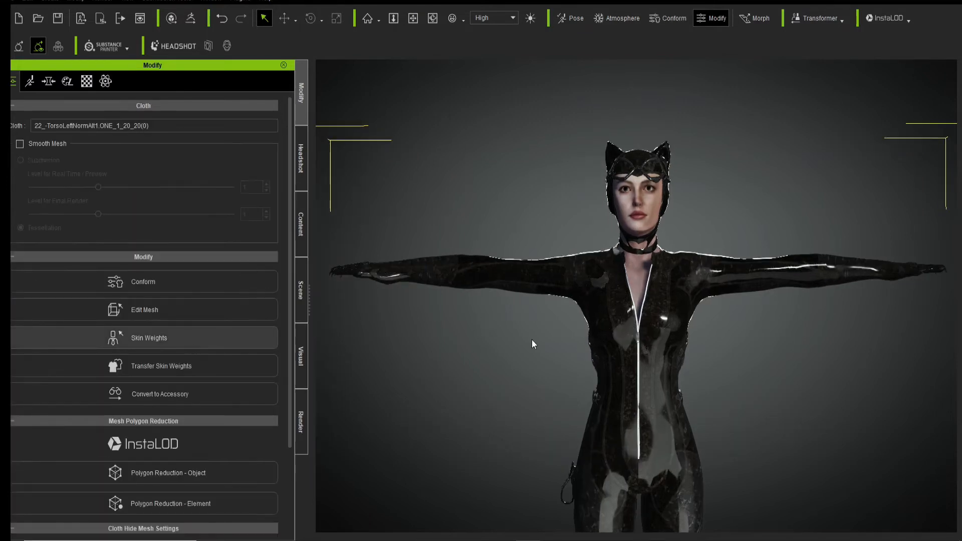
# - Add CC_Base_L_Pinky3 weight to the back of the left pinky's tip in Skin Weights with brush radius 14
pyautogui.click(216, 346)
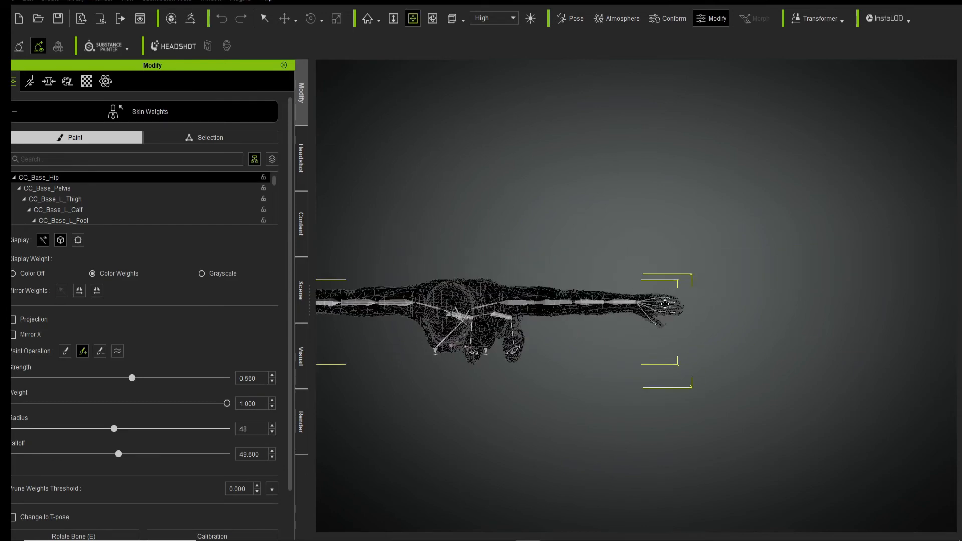
pyautogui.scroll(10, 656, 303)
pyautogui.scroll(5, 591, 329)
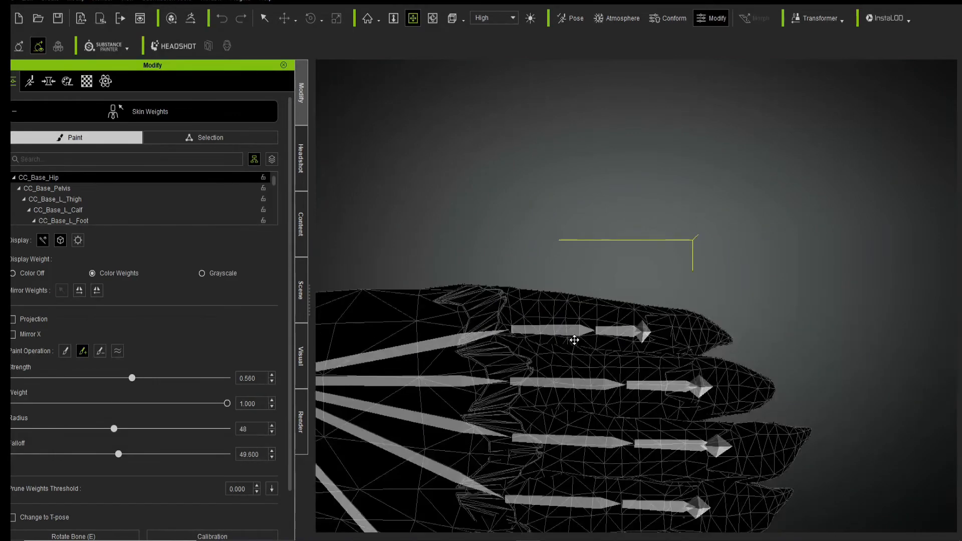
pyautogui.press('q')
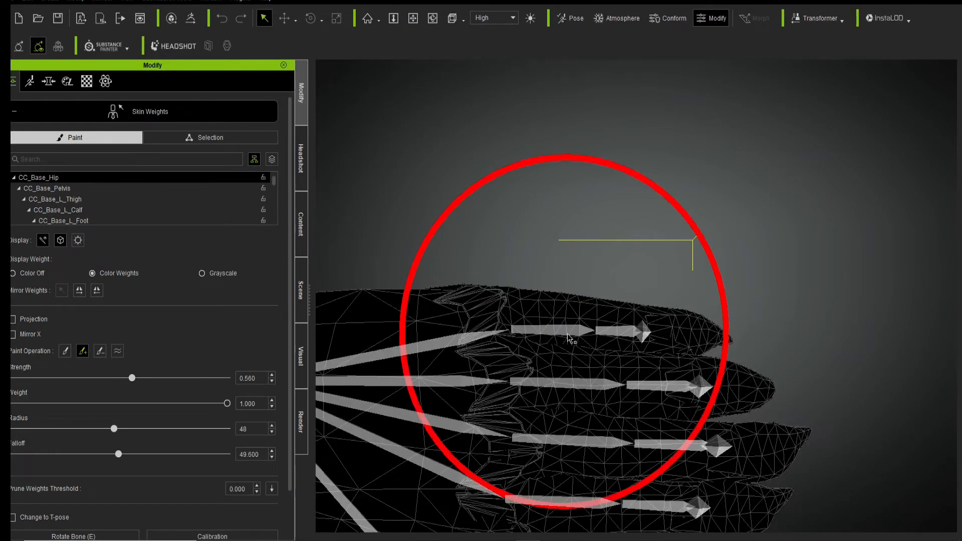
pyautogui.click(641, 333)
pyautogui.moveTo(114, 428); pyautogui.dragTo(40, 428)
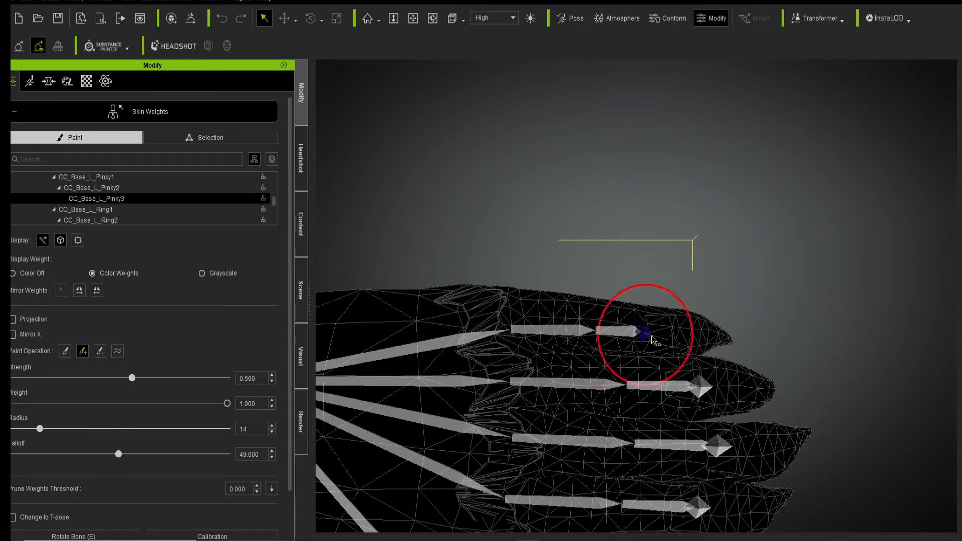
pyautogui.moveTo(684, 343); pyautogui.dragTo(675, 335)
# - Add CC_Base_L_Pinky2 and CC_Base_L_Pinky1 weight to the back of the pinky and subtract the Pinky1 spill on the ring finger with radius 4
pyautogui.click(609, 330)
pyautogui.click(548, 319)
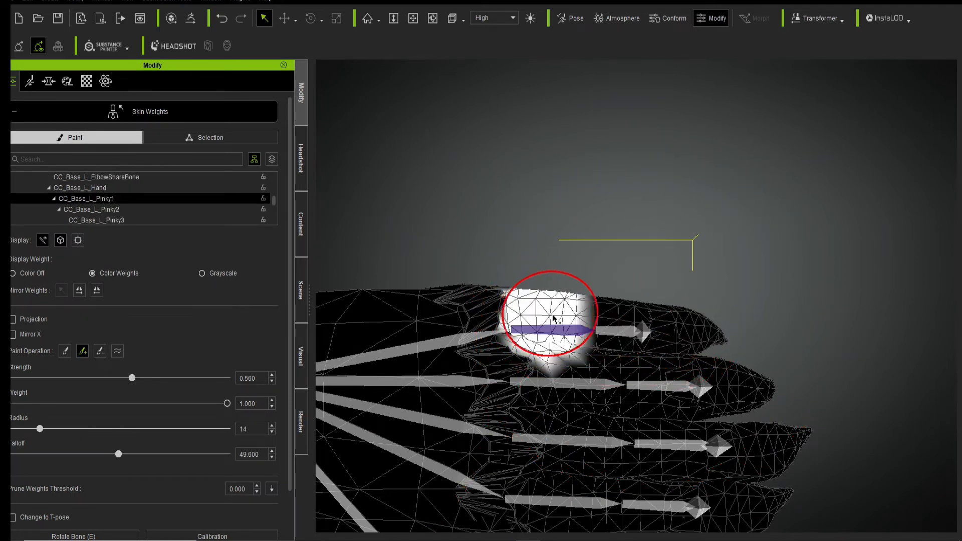
pyautogui.moveTo(548, 318); pyautogui.dragTo(540, 314)
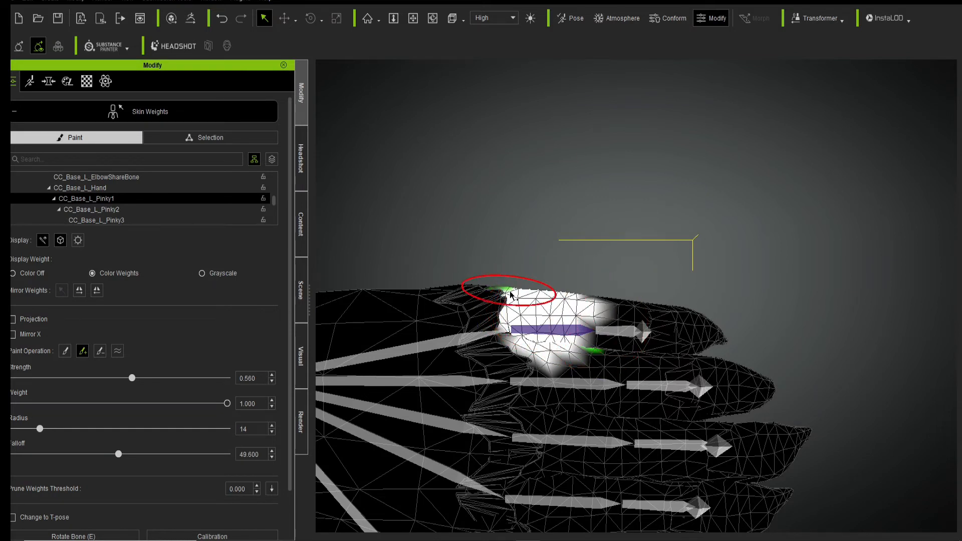
pyautogui.moveTo(502, 309)
pyautogui.mouseDown()
pyautogui.moveTo(503, 298)
pyautogui.moveTo(538, 365)
pyautogui.mouseUp()
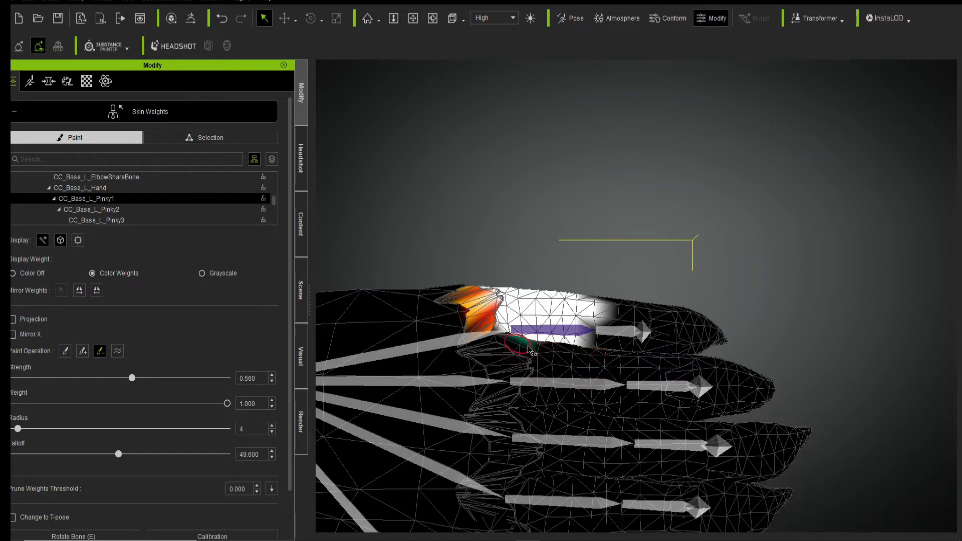
# - Add CC_Base_L_Pinky3 weight to the palm side of the left pinky's tip with brush radius 4
pyautogui.click(463, 26)
pyautogui.click(473, 134)
pyautogui.scroll(8, 730, 329)
pyautogui.moveTo(726, 329); pyautogui.dragTo(707, 327, button='middle')
pyautogui.scroll(7, 707, 327)
pyautogui.moveTo(667, 364); pyautogui.dragTo(460, 325, button='middle')
pyautogui.scroll(-5, 565, 359)
pyautogui.scroll(5, 483, 285)
pyautogui.moveTo(483, 285); pyautogui.dragTo(463, 273, button='middle')
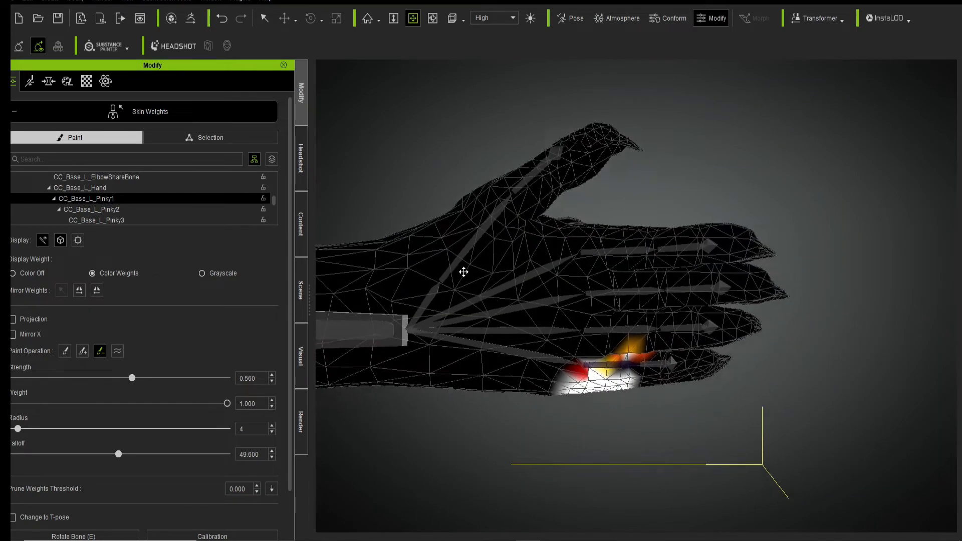
pyautogui.scroll(3, 591, 362)
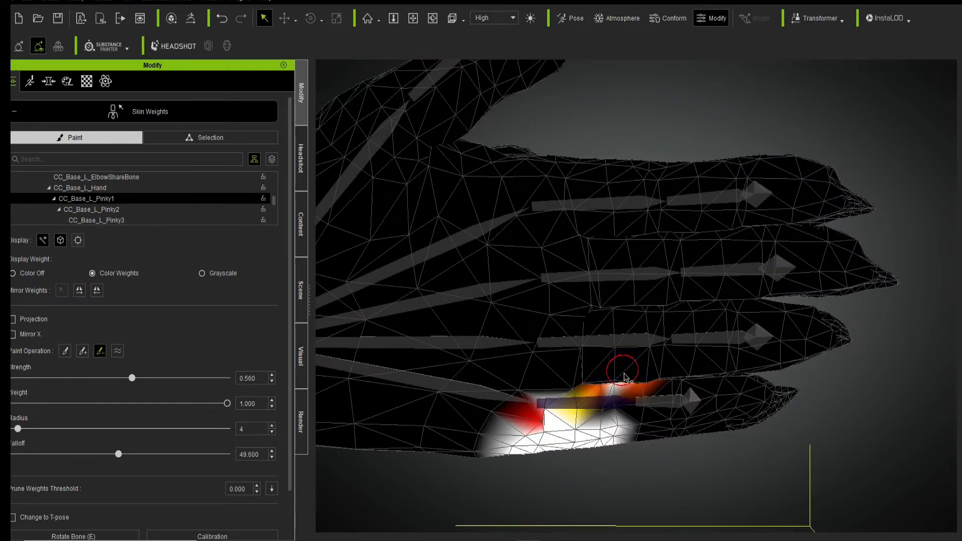
pyautogui.click(691, 402)
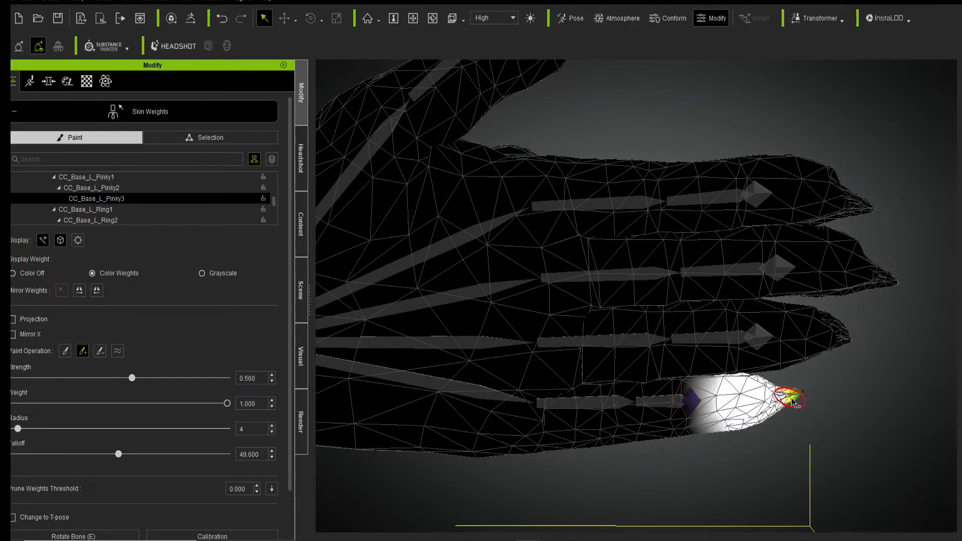
# - Add CC_Base_L_Pinky2 and CC_Base_L_Pinky1 weight to the palm side of the pinky's middle and base sections with radius 4
pyautogui.click(666, 406)
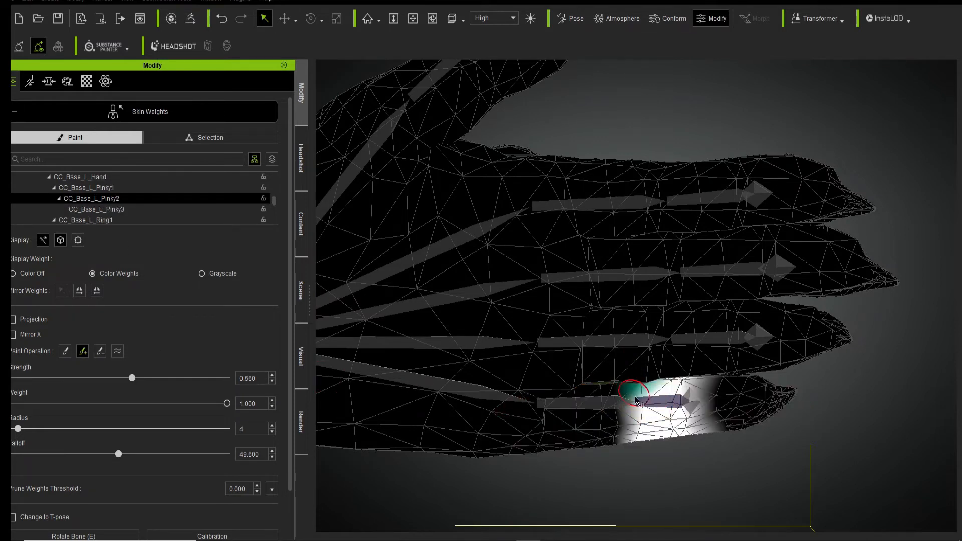
pyautogui.click(599, 402)
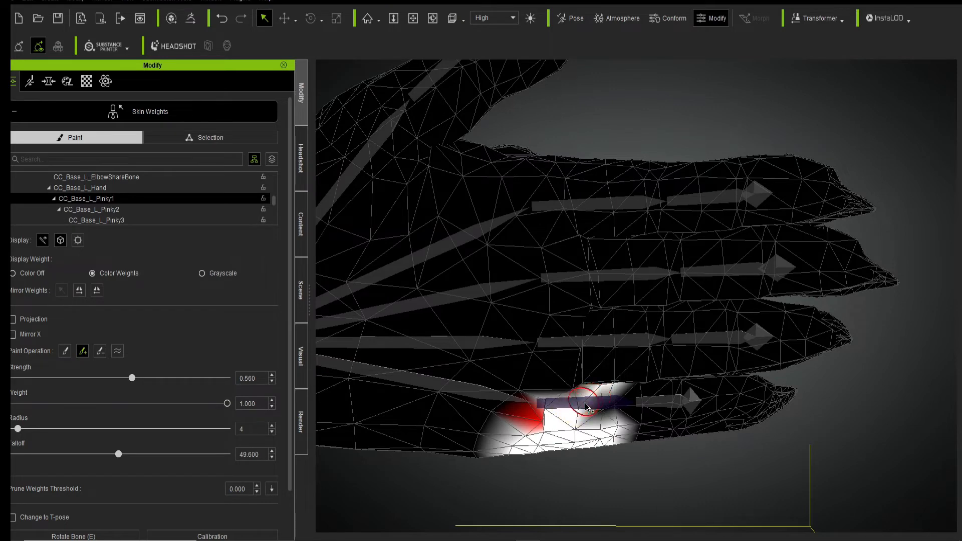
pyautogui.moveTo(601, 414); pyautogui.dragTo(565, 404)
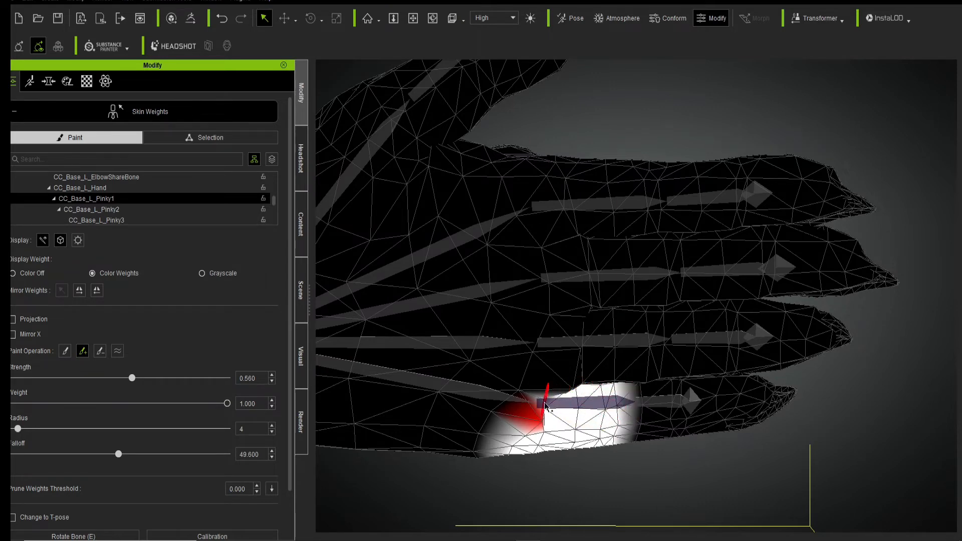
# - Rotate the left pinky's base bone away from the ring finger in Edit Pose and return to Skin Weights
pyautogui.press('e')
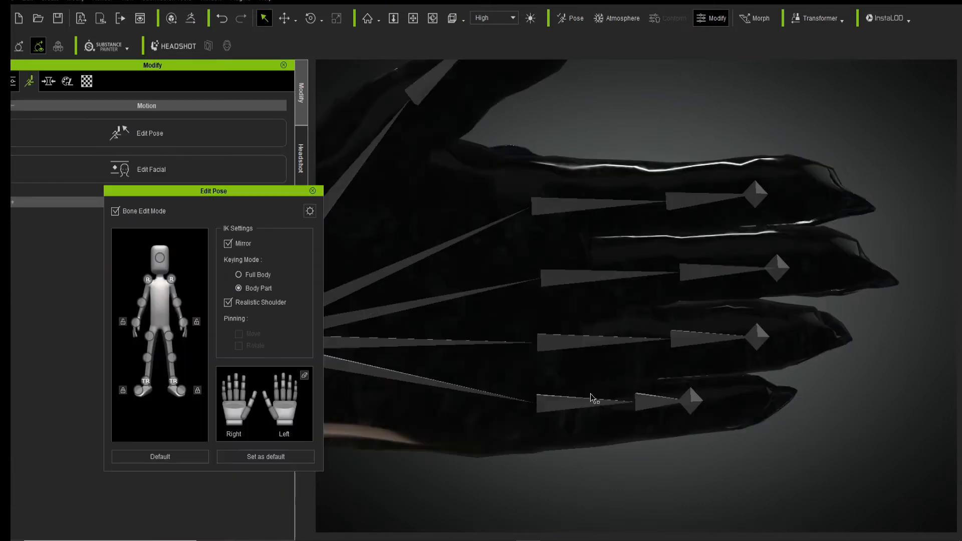
pyautogui.moveTo(279, 454); pyautogui.dragTo(356, 294)
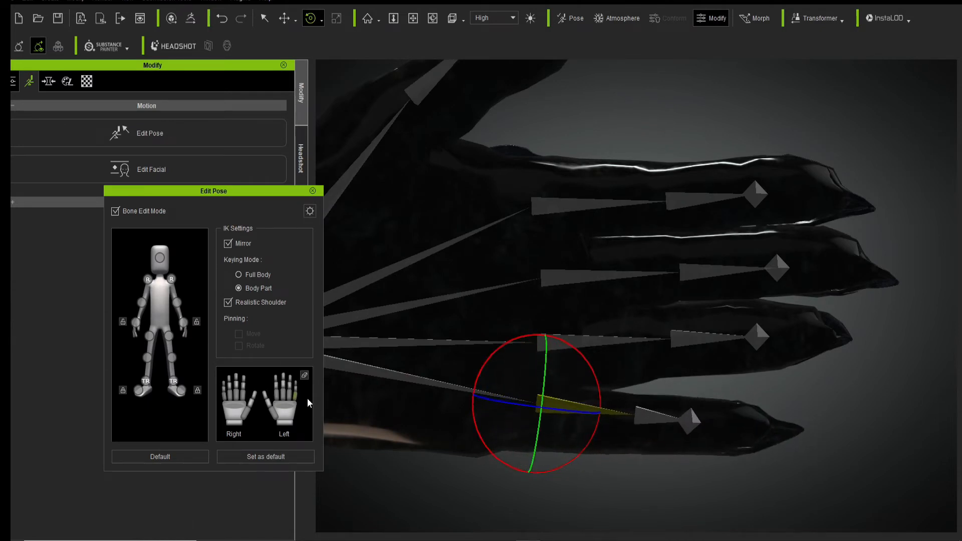
pyautogui.moveTo(298, 401); pyautogui.dragTo(370, 404)
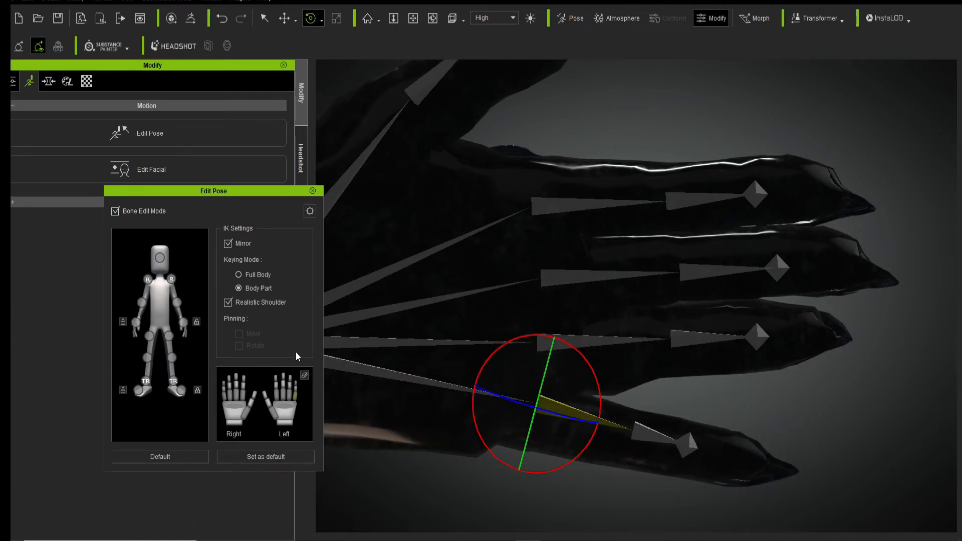
pyautogui.click(312, 191)
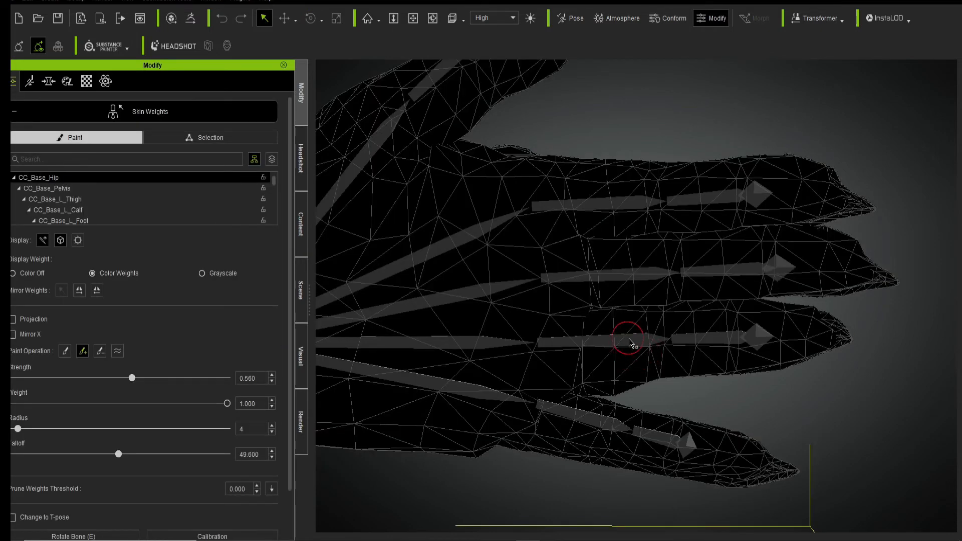
# - Try adding CC_Base_L_Ring1 weight around the ring finger's base with brush radius 17, and undo the oversized strokes
pyautogui.click(629, 345)
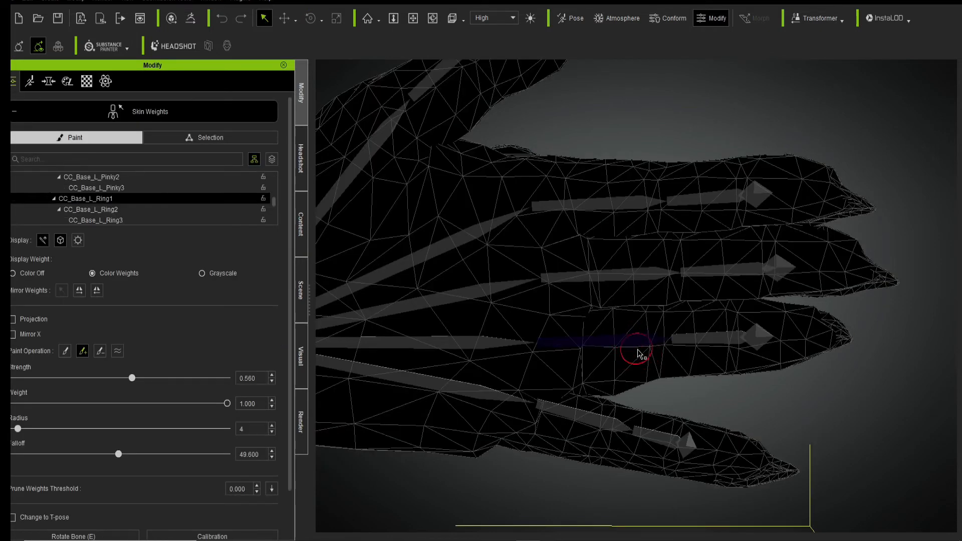
pyautogui.click(617, 378)
pyautogui.click(617, 379)
pyautogui.click(618, 379)
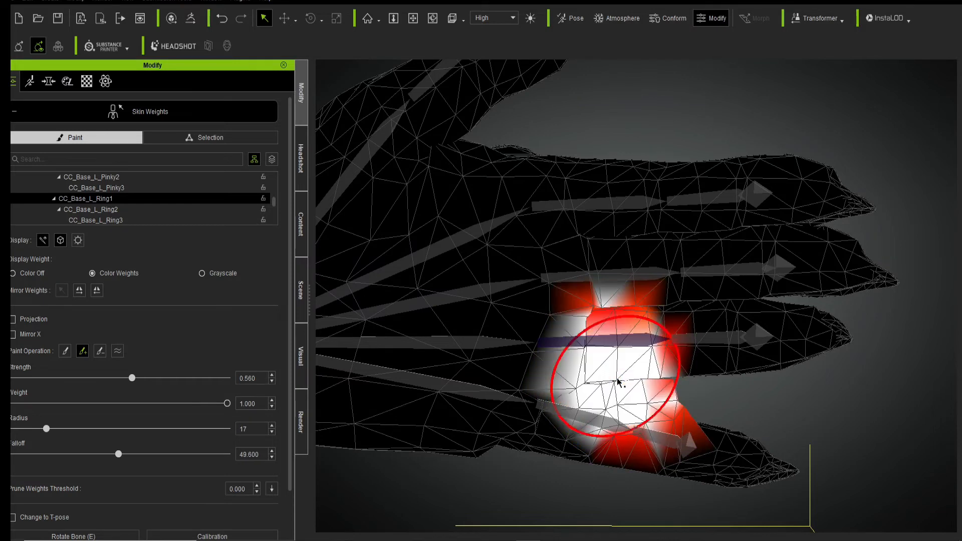
pyautogui.click(223, 19)
pyautogui.click(223, 19)
pyautogui.click(222, 19)
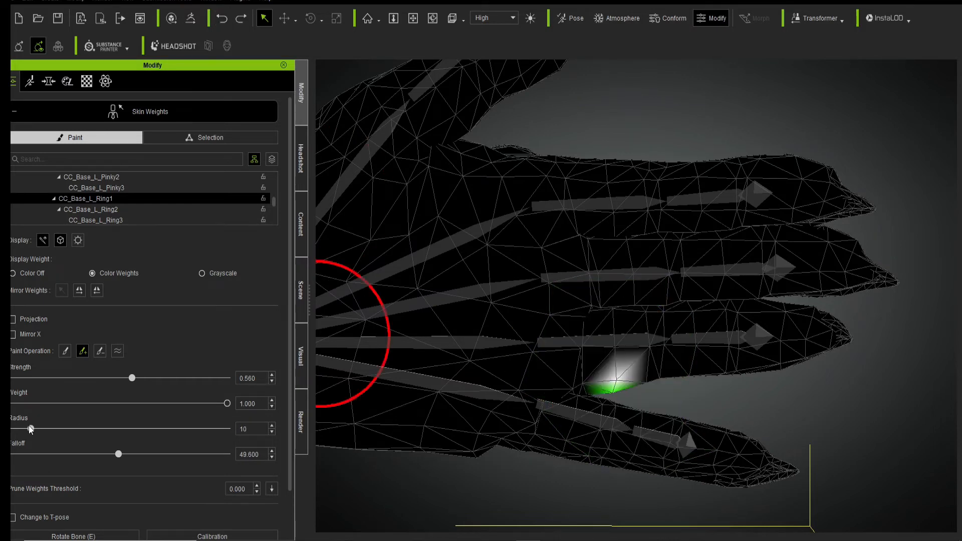
# - Add CC_Base_L_Ring1, CC_Base_L_Ring2 and CC_Base_L_Ring3 weight along the palm side of the left ring finger with brush radius 7
pyautogui.moveTo(618, 370)
pyautogui.mouseDown()
pyautogui.moveTo(626, 346)
pyautogui.moveTo(608, 339)
pyautogui.moveTo(641, 333)
pyautogui.mouseUp()
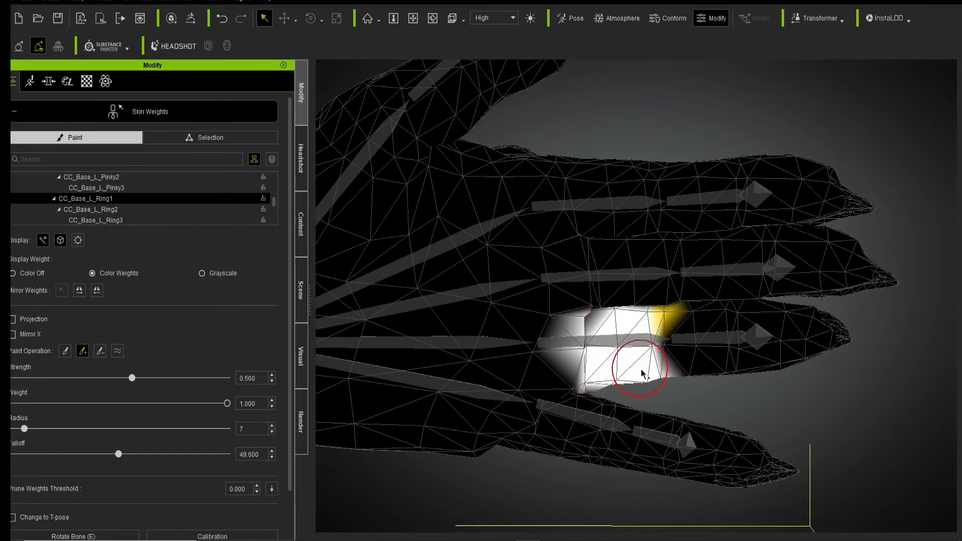
pyautogui.click(697, 342)
pyautogui.moveTo(714, 353); pyautogui.dragTo(712, 367)
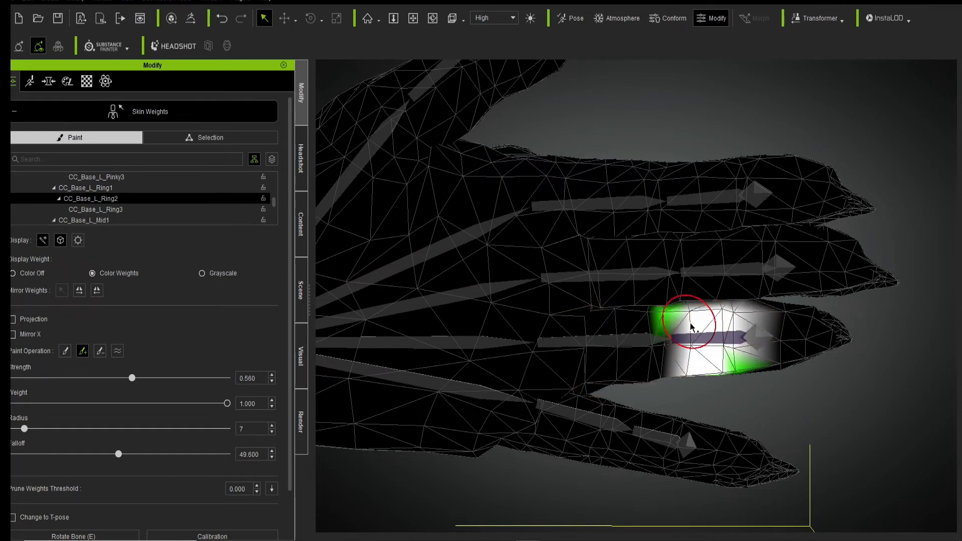
pyautogui.click(761, 341)
pyautogui.moveTo(812, 357); pyautogui.dragTo(828, 321)
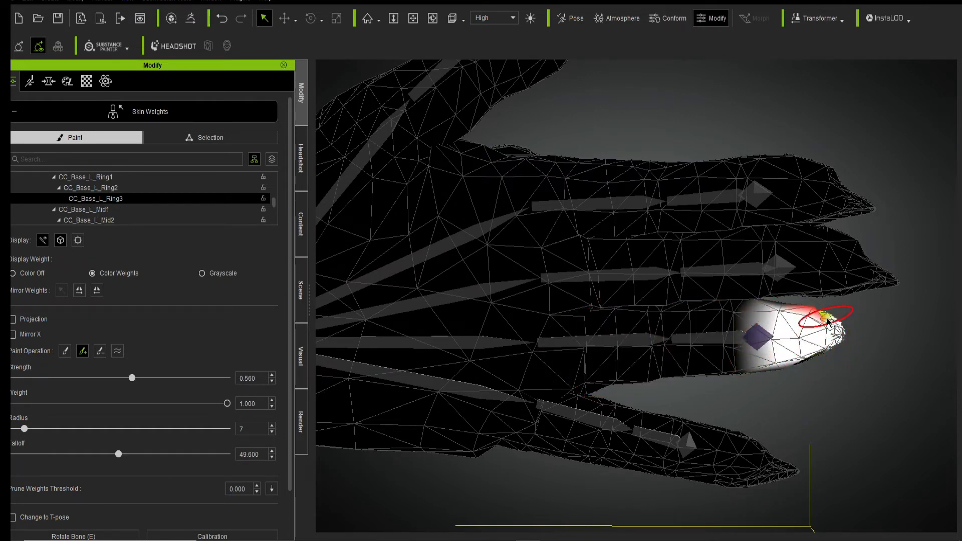
pyautogui.moveTo(761, 317); pyautogui.dragTo(755, 320)
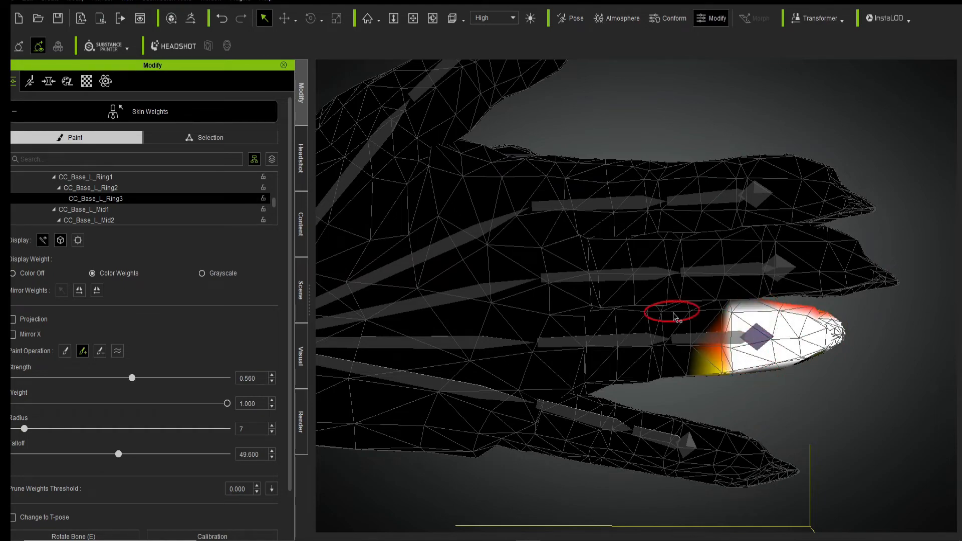
# - Add CC_Base_L_Ring3 and CC_Base_L_Ring2 weight to the back of the ring finger's tip and middle section with radius 7
pyautogui.press('t')
pyautogui.scroll(6, 872, 281)
pyautogui.moveTo(848, 262); pyautogui.dragTo(612, 299, button='middle')
pyautogui.scroll(2, 653, 233)
pyautogui.moveTo(706, 314); pyautogui.dragTo(738, 322)
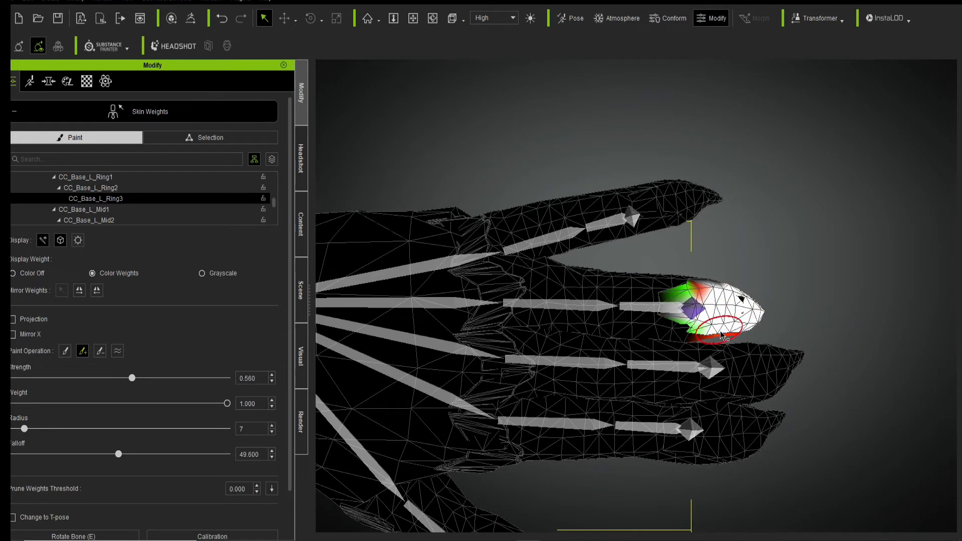
pyautogui.click(648, 307)
pyautogui.moveTo(669, 288); pyautogui.dragTo(635, 321)
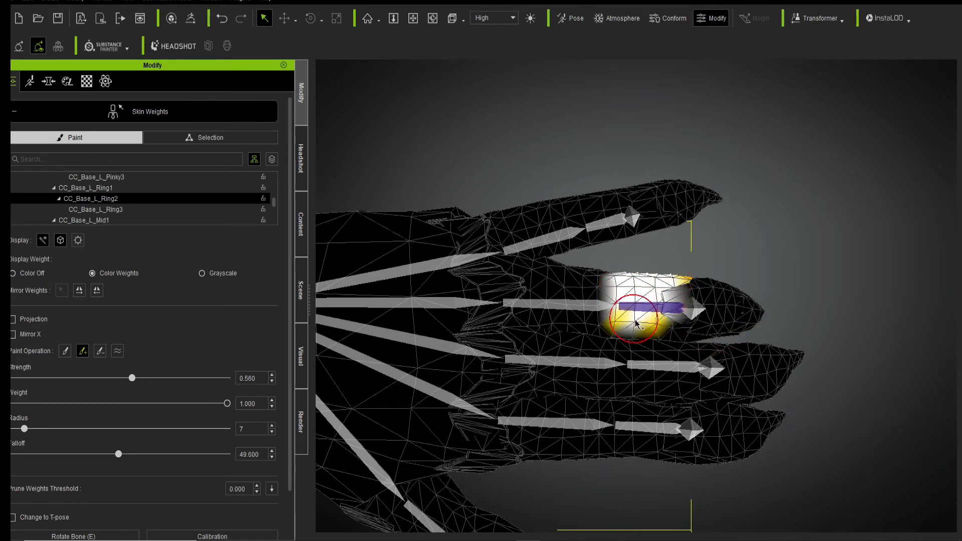
# - Try adding CC_Base_L_Ring1 weight to the back of the ring finger's base, and undo the strokes
pyautogui.click(562, 306)
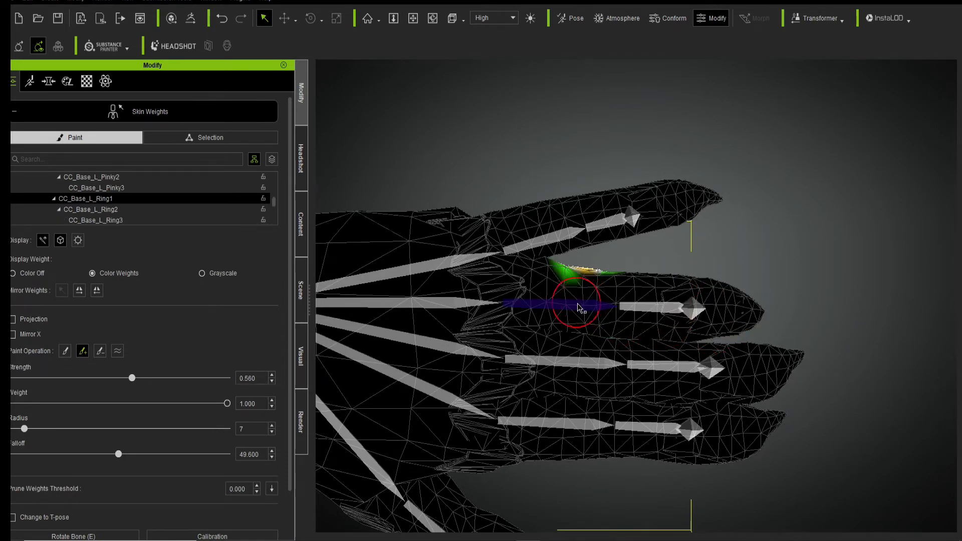
pyautogui.moveTo(564, 301); pyautogui.dragTo(569, 284)
pyautogui.click(222, 18)
pyautogui.click(531, 269)
pyautogui.click(224, 21)
pyautogui.scroll(3, 488, 247)
pyautogui.click(486, 247)
pyautogui.click(222, 19)
# - Add CC_Base_L_Ring1 weight to the back of the ring finger's base and subtract spill on the neighbouring finger with brush radius 2
pyautogui.moveTo(453, 242)
pyautogui.mouseDown()
pyautogui.moveTo(518, 317)
pyautogui.moveTo(565, 275)
pyautogui.moveTo(470, 337)
pyautogui.moveTo(351, 322)
pyautogui.mouseUp()
pyautogui.click(100, 351)
pyautogui.moveTo(461, 397); pyautogui.dragTo(454, 368)
pyautogui.moveTo(575, 326); pyautogui.dragTo(588, 329)
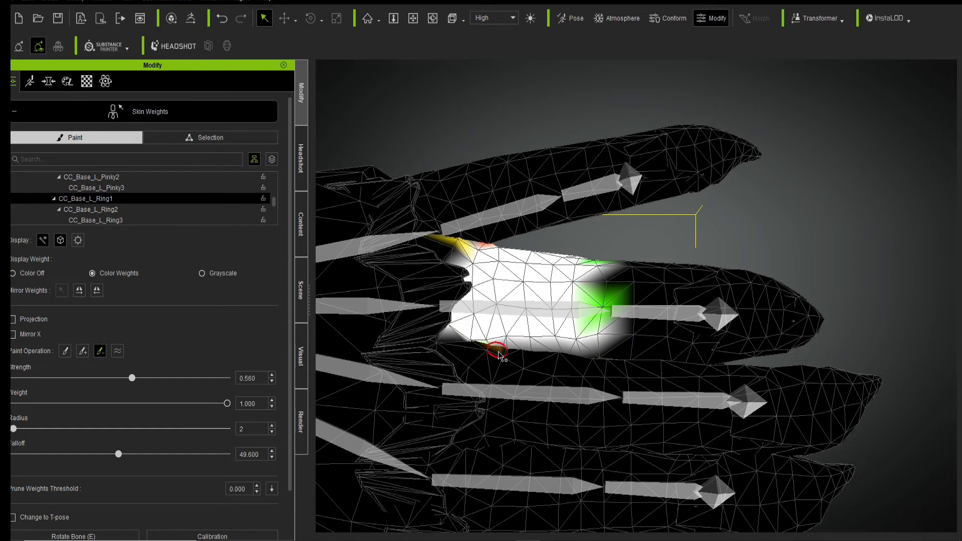
pyautogui.scroll(3, 472, 357)
pyautogui.scroll(-5, 368, 402)
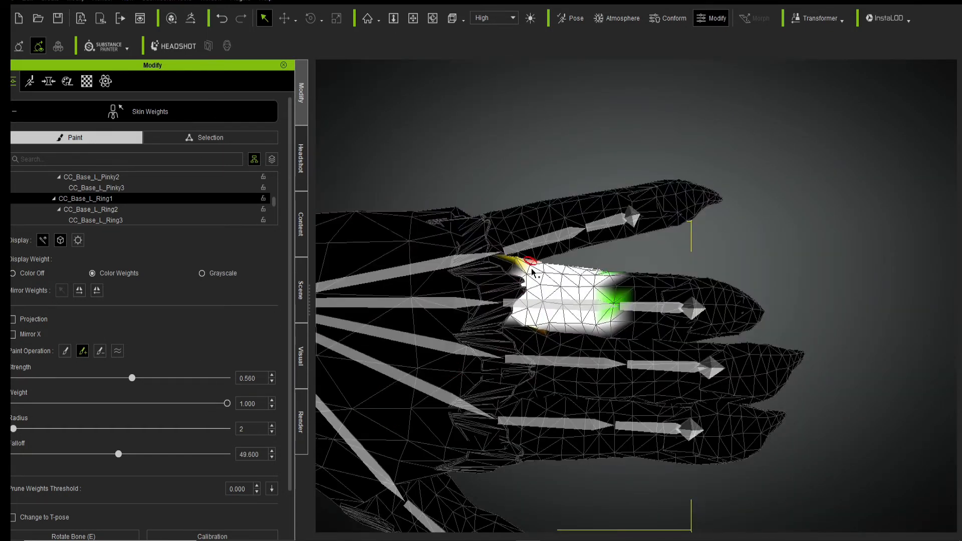
# - Rotate the left ring finger's base bone towards the pinky in Edit Pose and reopen the suit's Skin Weights
pyautogui.scroll(2, 532, 271)
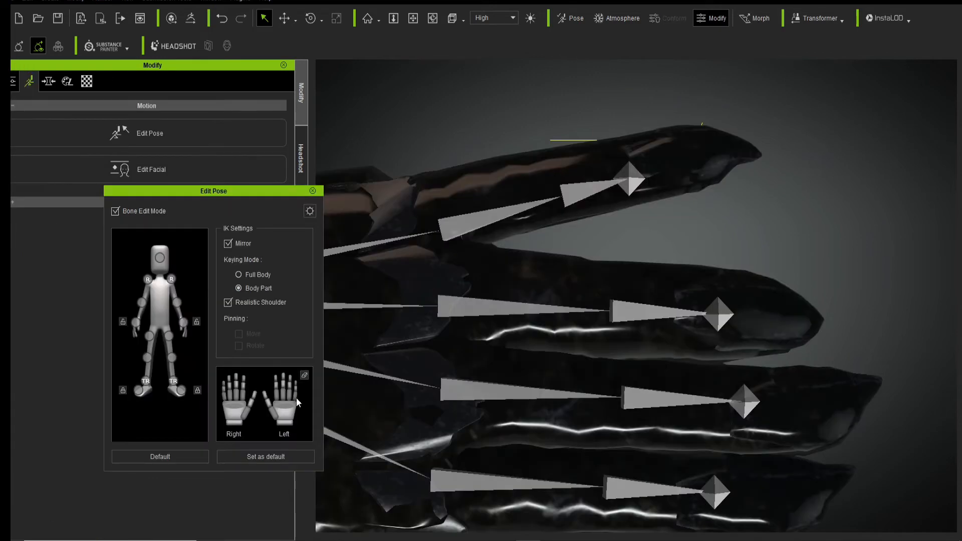
pyautogui.moveTo(290, 394); pyautogui.dragTo(449, 390)
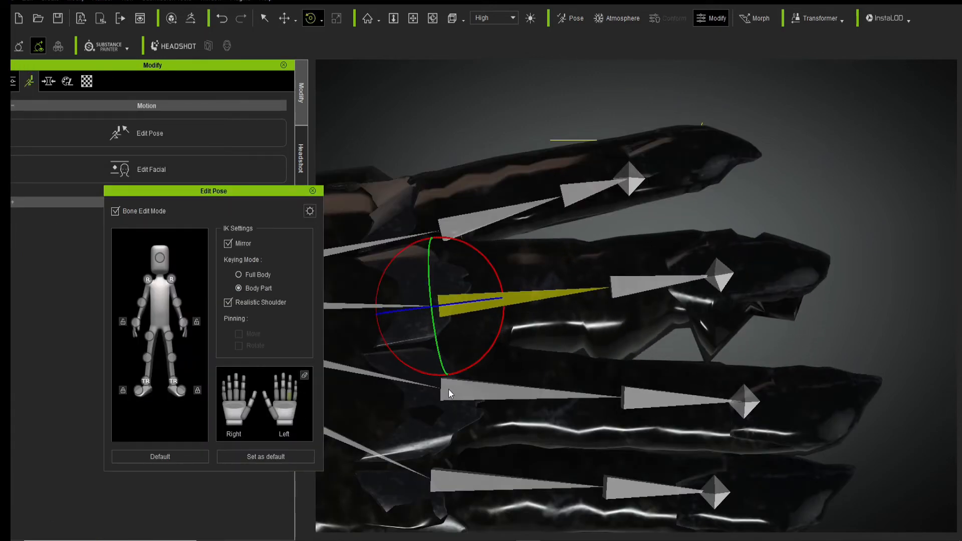
pyautogui.click(313, 191)
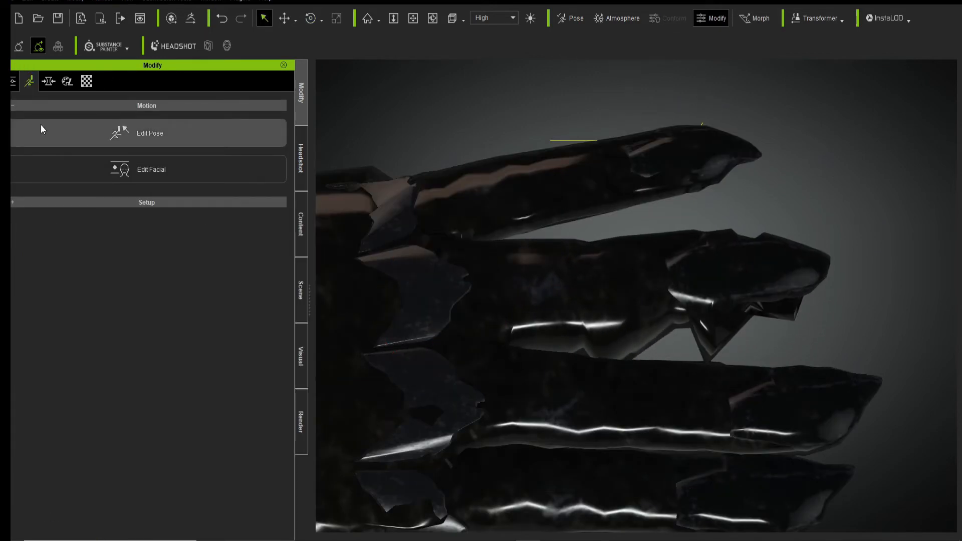
pyautogui.click(14, 81)
pyautogui.click(452, 331)
pyautogui.click(165, 215)
pyautogui.click(435, 387)
pyautogui.click(525, 356)
pyautogui.click(169, 339)
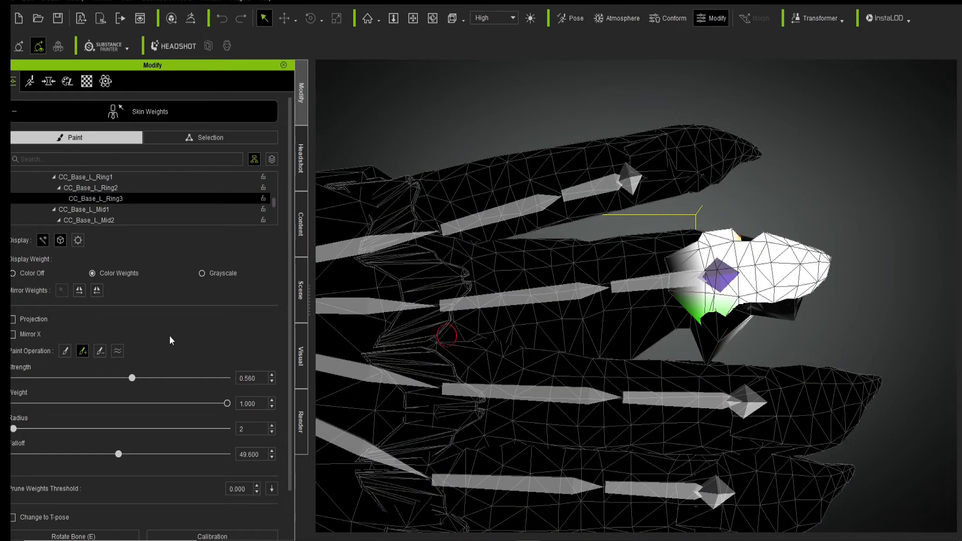
# - Add CC_Base_L_Ring3, CC_Base_L_Ring2 and CC_Base_L_Ring1 weight to the ring finger's lagging side with brush radius 17
pyautogui.moveTo(45, 429); pyautogui.dragTo(48, 429)
pyautogui.moveTo(727, 321); pyautogui.dragTo(739, 277)
pyautogui.click(656, 282)
pyautogui.moveTo(662, 300)
pyautogui.mouseDown()
pyautogui.moveTo(635, 326)
pyautogui.moveTo(580, 254)
pyautogui.moveTo(542, 287)
pyautogui.mouseUp()
pyautogui.click(85, 188)
pyautogui.click(537, 312)
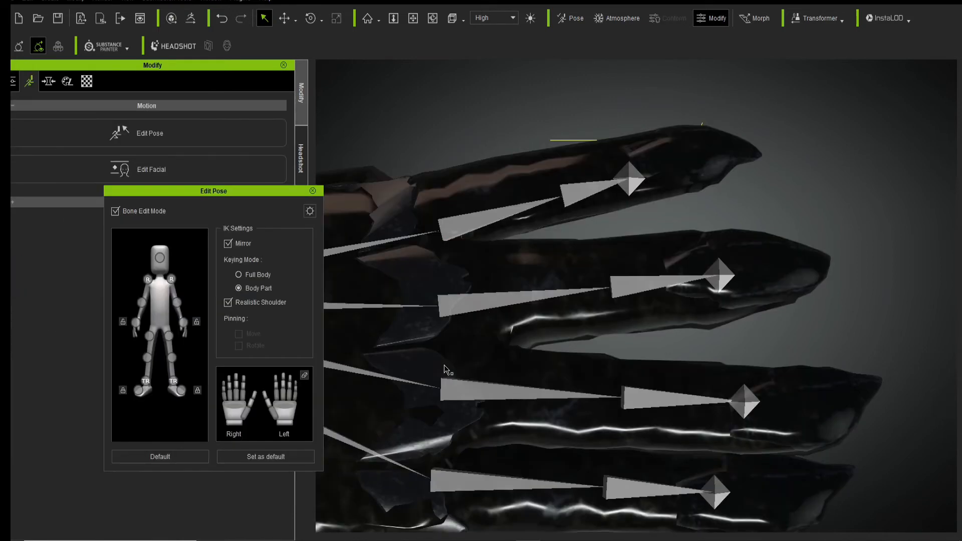
# - Rotate the ring finger's base bone further towards the pinky in Edit Pose and return to Skin Weights
pyautogui.click(474, 303)
pyautogui.press('e')
pyautogui.moveTo(489, 350)
pyautogui.mouseDown()
pyautogui.moveTo(482, 357)
pyautogui.moveTo(496, 344)
pyautogui.mouseUp()
pyautogui.moveTo(751, 316); pyautogui.dragTo(681, 385, button='right')
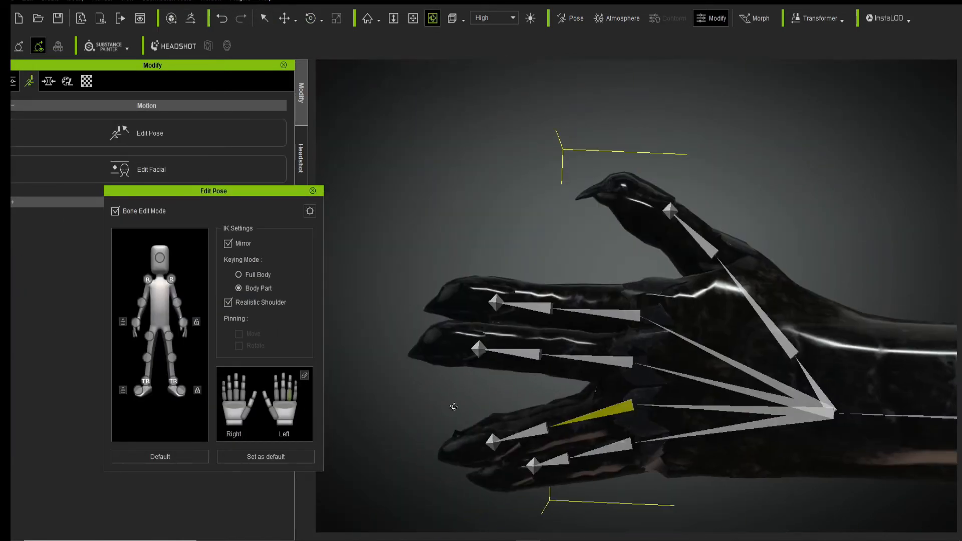
pyautogui.click(313, 191)
pyautogui.click(13, 81)
pyautogui.click(458, 332)
pyautogui.click(151, 360)
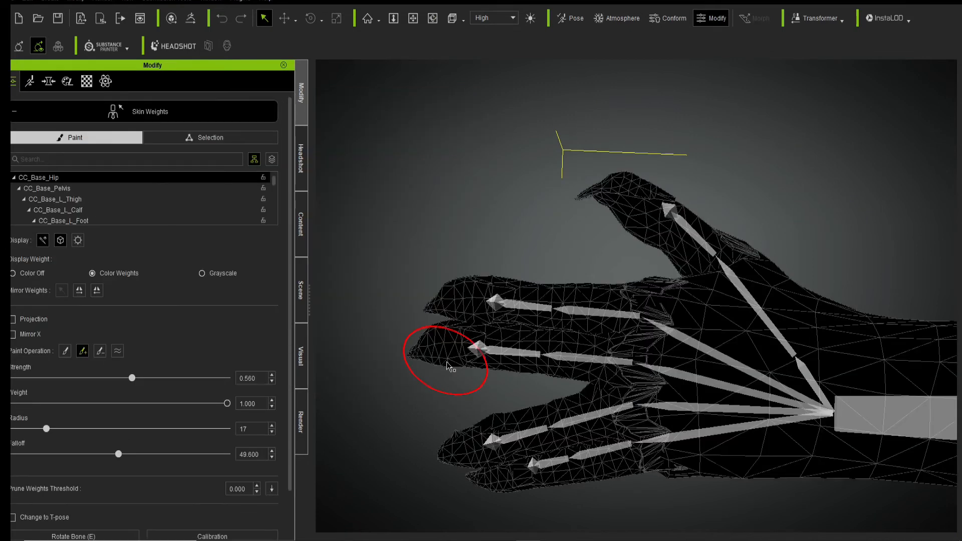
# - Add CC_Base_L_Mid3, CC_Base_L_Mid2 and CC_Base_L_Mid1 weight along the back of the middle finger and subtract the spill on neighbouring fingers
pyautogui.click(424, 368)
pyautogui.moveTo(391, 377)
pyautogui.mouseDown()
pyautogui.moveTo(503, 376)
pyautogui.moveTo(535, 351)
pyautogui.mouseUp()
pyautogui.click(478, 373)
pyautogui.click(560, 381)
pyautogui.moveTo(566, 323)
pyautogui.keyDown('ctrl'); pyautogui.mouseDown()
pyautogui.moveTo(584, 316)
pyautogui.moveTo(559, 418)
pyautogui.moveTo(597, 466)
pyautogui.moveTo(561, 465)
pyautogui.mouseUp(); pyautogui.keyUp('ctrl')
# - Try adding CC_Base_L_Ring1 weight to the middle-finger side of the ring finger's base, and undo the strokes
pyautogui.click(587, 452)
pyautogui.moveTo(552, 425); pyautogui.dragTo(545, 448)
pyautogui.hotkey('ctrl', 'z')
pyautogui.moveTo(46, 428)
pyautogui.mouseDown()
pyautogui.moveTo(15, 429)
pyautogui.moveTo(53, 428)
pyautogui.mouseUp()
pyautogui.moveTo(541, 438); pyautogui.dragTo(548, 440)
pyautogui.click(223, 22)
# - Set the brush falloff to 91.3 and add CC_Base_L_Ring1 weight around the back of the ring finger's base with radius 9
pyautogui.moveTo(50, 454); pyautogui.dragTo(209, 454)
pyautogui.moveTo(544, 443)
pyautogui.mouseDown()
pyautogui.moveTo(576, 446)
pyautogui.moveTo(552, 434)
pyautogui.moveTo(561, 440)
pyautogui.mouseUp()
pyautogui.keyDown('ctrl'); pyautogui.moveTo(580, 409); pyautogui.dragTo(581, 406); pyautogui.keyUp('ctrl')
pyautogui.moveTo(527, 460); pyautogui.dragTo(575, 454)
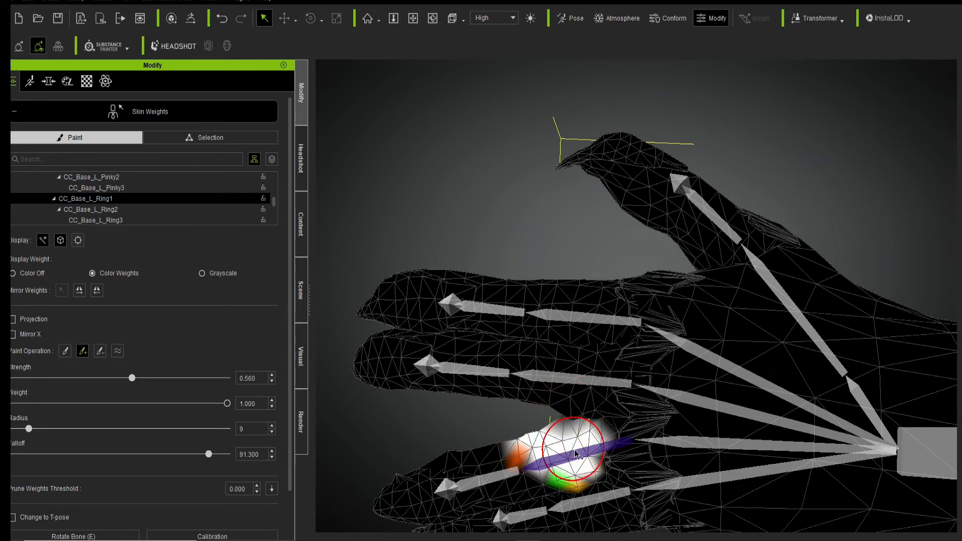
# - Add CC_Base_L_Mid1 and CC_Base_L_Mid2 weight to the palm side of the middle finger with brush radius 9
pyautogui.click(462, 23)
pyautogui.click(466, 98)
pyautogui.moveTo(782, 316); pyautogui.dragTo(595, 316, button='middle')
pyautogui.scroll(5, 595, 316)
pyautogui.moveTo(518, 423); pyautogui.dragTo(617, 305, button='middle')
pyautogui.scroll(4, 605, 313)
pyautogui.scroll(-2, 606, 314)
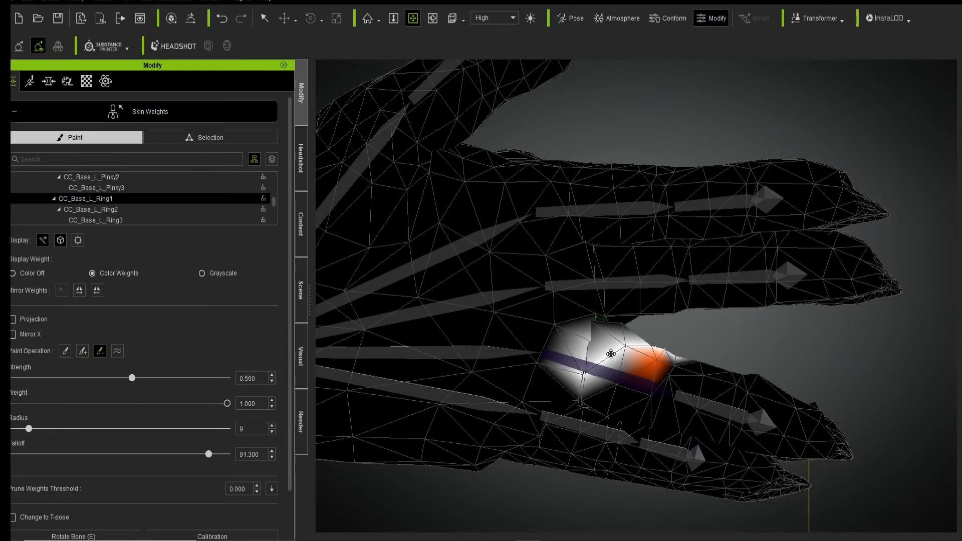
pyautogui.click(613, 290)
pyautogui.moveTo(635, 299)
pyautogui.mouseDown()
pyautogui.moveTo(678, 257)
pyautogui.moveTo(652, 308)
pyautogui.mouseUp()
pyautogui.click(733, 278)
pyautogui.moveTo(734, 279); pyautogui.dragTo(697, 289)
pyautogui.moveTo(596, 317); pyautogui.dragTo(579, 328)
pyautogui.click(603, 293)
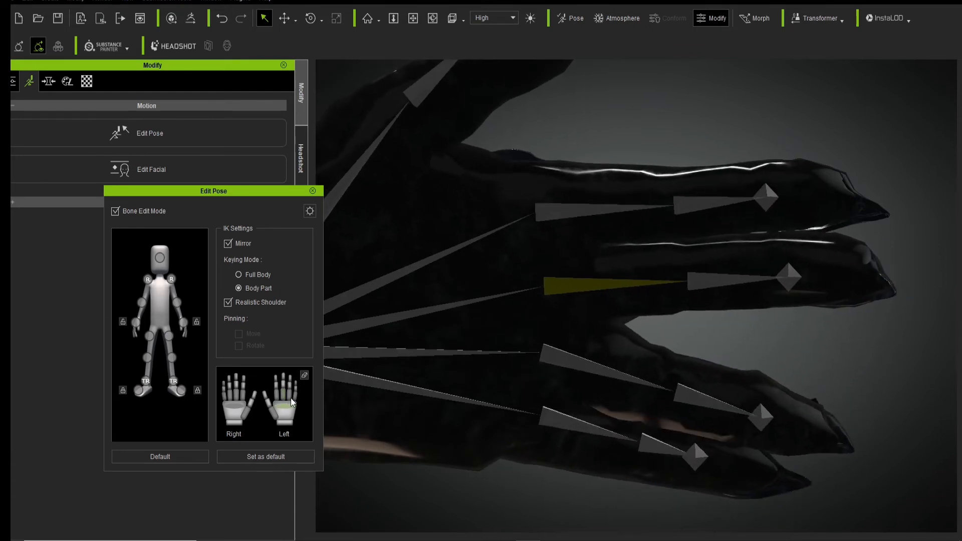
# - Rotate the left middle finger's base bone towards the ring finger in Edit Pose and return to Skin Weights
pyautogui.press('e')
pyautogui.moveTo(607, 302); pyautogui.dragTo(658, 249)
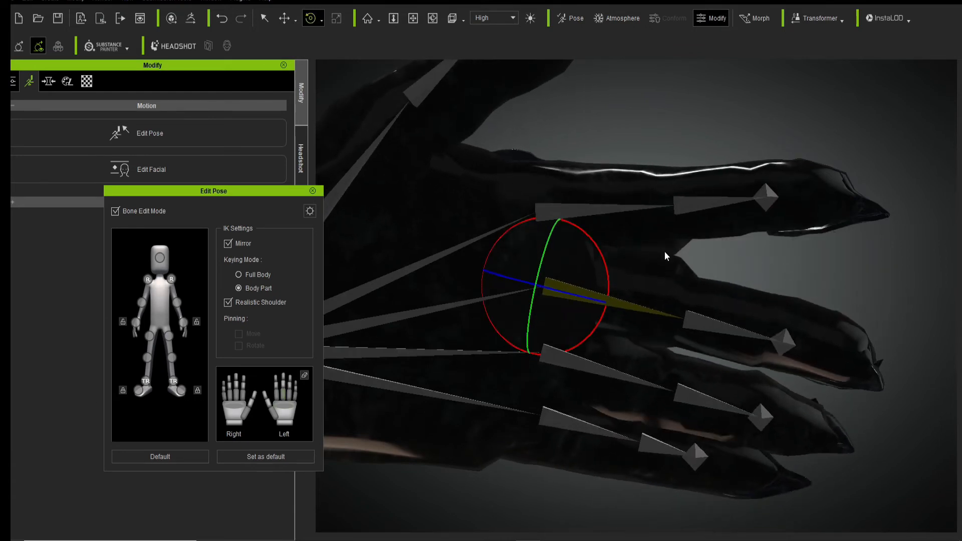
pyautogui.click(312, 191)
pyautogui.click(232, 199)
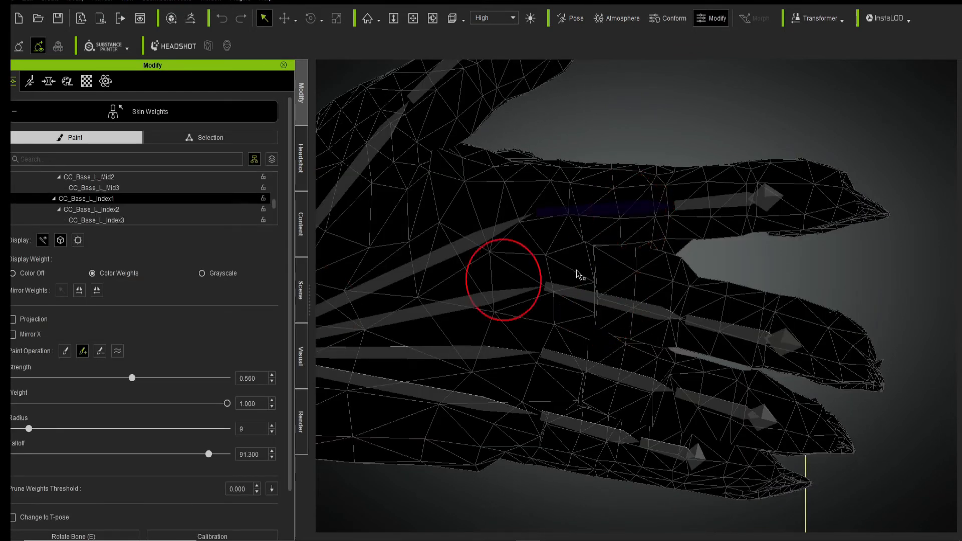
# - Add CC_Base_L_Index1, CC_Base_L_Index2 and CC_Base_L_Index3 weight along the palm side of the left index finger with radius 9
pyautogui.moveTo(670, 221)
pyautogui.mouseDown()
pyautogui.moveTo(633, 241)
pyautogui.moveTo(625, 184)
pyautogui.mouseUp()
pyautogui.click(707, 201)
pyautogui.moveTo(706, 203)
pyautogui.mouseDown()
pyautogui.moveTo(694, 222)
pyautogui.moveTo(695, 182)
pyautogui.moveTo(712, 165)
pyautogui.mouseUp()
pyautogui.click(767, 197)
pyautogui.moveTo(812, 196)
pyautogui.mouseDown()
pyautogui.moveTo(836, 219)
pyautogui.moveTo(781, 169)
pyautogui.moveTo(777, 230)
pyautogui.moveTo(772, 180)
pyautogui.mouseUp()
pyautogui.click(602, 211)
pyautogui.moveTo(608, 215)
pyautogui.mouseDown()
pyautogui.moveTo(645, 235)
pyautogui.moveTo(587, 173)
pyautogui.moveTo(603, 204)
pyautogui.mouseUp()
# - Paint CC_Base_L_Thumb3, CC_Base_L_Thumb2 and CC_Base_L_Thumb1 weight along the palm side of the left thumb with radius 9
pyautogui.scroll(-3, 603, 200)
pyautogui.click(530, 103)
pyautogui.moveTo(563, 101)
pyautogui.mouseDown()
pyautogui.moveTo(632, 97)
pyautogui.moveTo(536, 103)
pyautogui.mouseUp()
pyautogui.click(492, 138)
pyautogui.moveTo(493, 132)
pyautogui.mouseDown()
pyautogui.moveTo(503, 119)
pyautogui.moveTo(524, 133)
pyautogui.moveTo(520, 93)
pyautogui.mouseUp()
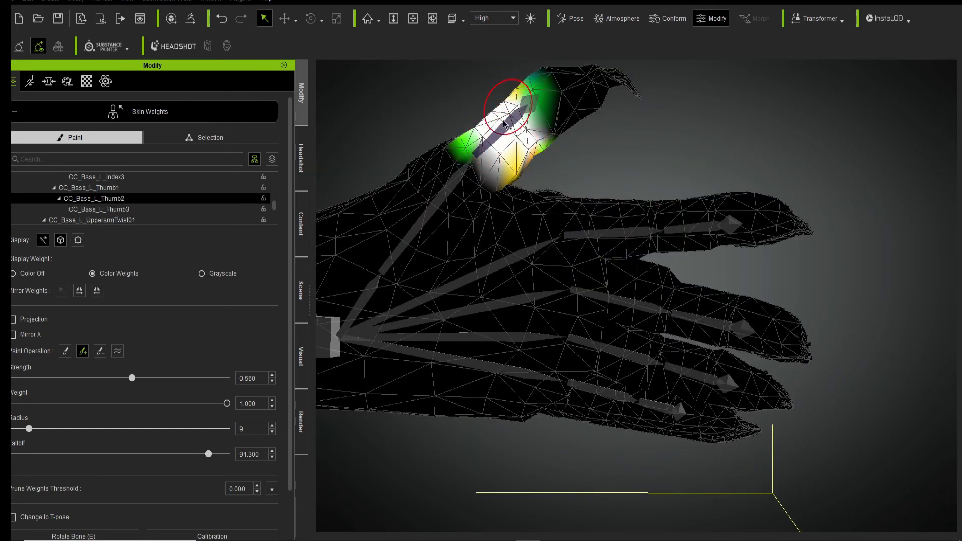
pyautogui.click(460, 176)
pyautogui.scroll(-2, 501, 216)
pyautogui.moveTo(501, 221)
pyautogui.keyDown('ctrl'); pyautogui.mouseDown()
pyautogui.moveTo(597, 267)
pyautogui.moveTo(545, 297)
pyautogui.moveTo(471, 208)
pyautogui.moveTo(442, 234)
pyautogui.moveTo(525, 213)
pyautogui.moveTo(452, 210)
pyautogui.mouseUp(); pyautogui.keyUp('ctrl')
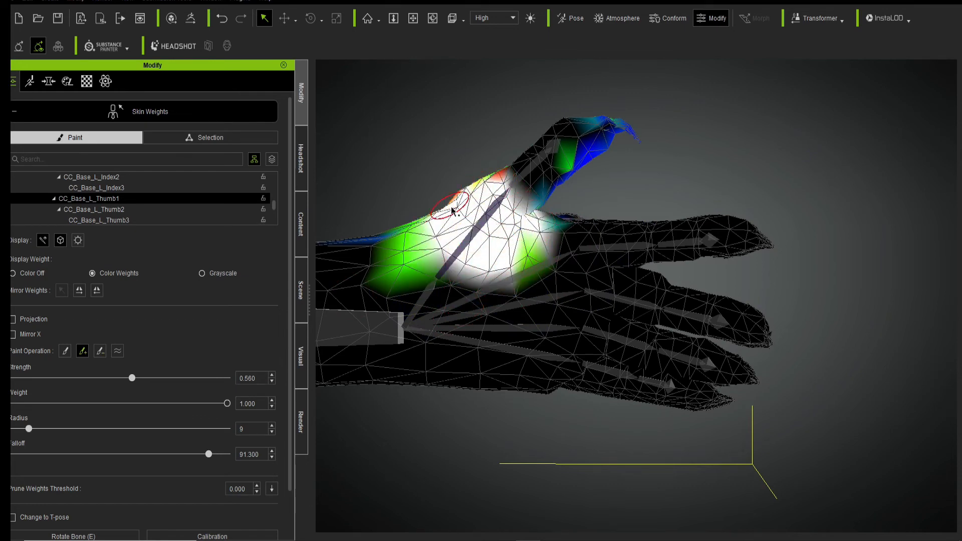
# - Add CC_Base_L_Thumb3 and CC_Base_L_Thumb2 weight to the back of the thumb's tip and middle section
pyautogui.press('g')
pyautogui.moveTo(803, 268); pyautogui.dragTo(651, 258, button='middle')
pyautogui.scroll(8, 650, 256)
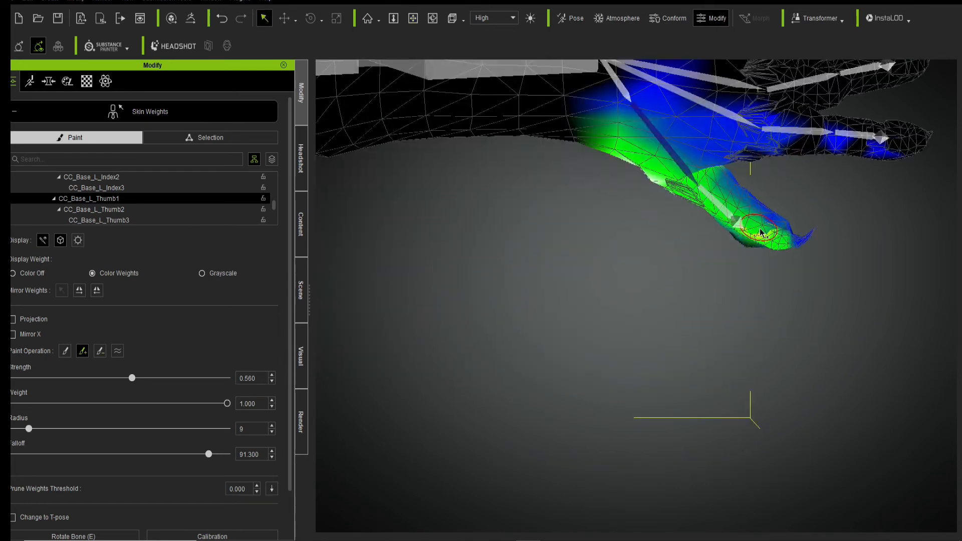
pyautogui.click(715, 201)
pyautogui.click(738, 224)
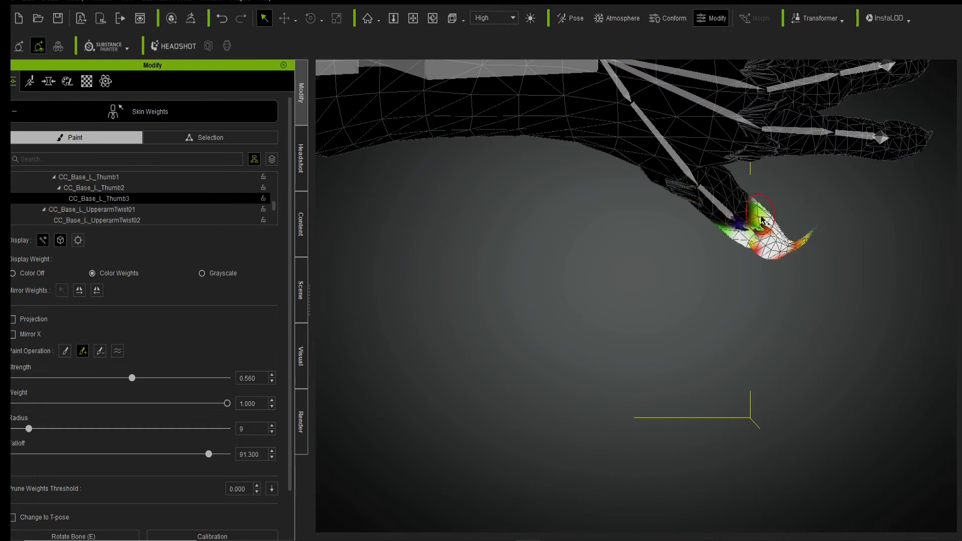
pyautogui.click(711, 201)
# - Add CC_Base_L_Thumb1 weight to the back of the thumb's base and subtract it from the index finger's base
pyautogui.click(669, 186)
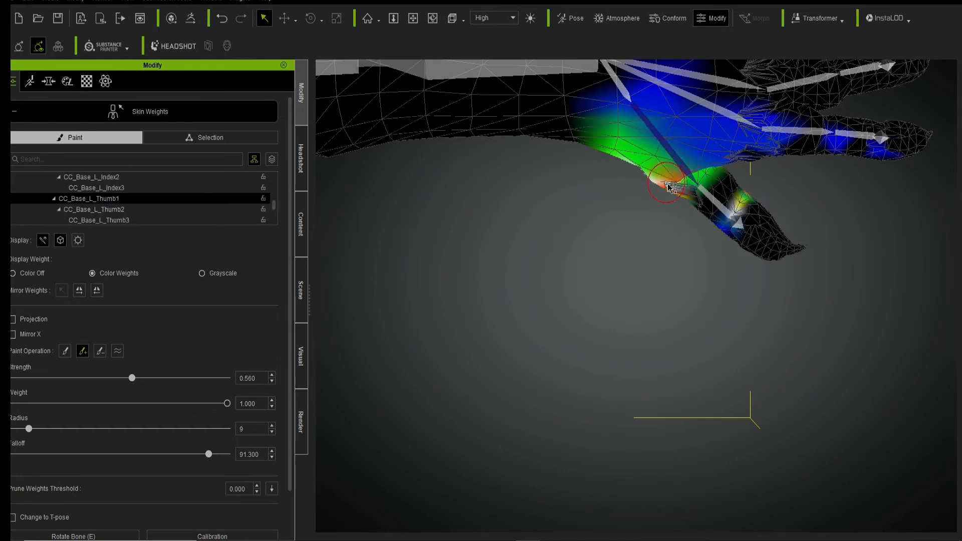
pyautogui.moveTo(678, 193); pyautogui.dragTo(689, 191)
pyautogui.scroll(1, 692, 175)
pyautogui.scroll(-1, 691, 170)
pyautogui.moveTo(673, 146)
pyautogui.mouseDown()
pyautogui.moveTo(711, 154)
pyautogui.moveTo(696, 145)
pyautogui.mouseUp()
pyautogui.keyDown('ctrl'); pyautogui.moveTo(741, 140); pyautogui.dragTo(762, 142); pyautogui.keyUp('ctrl')
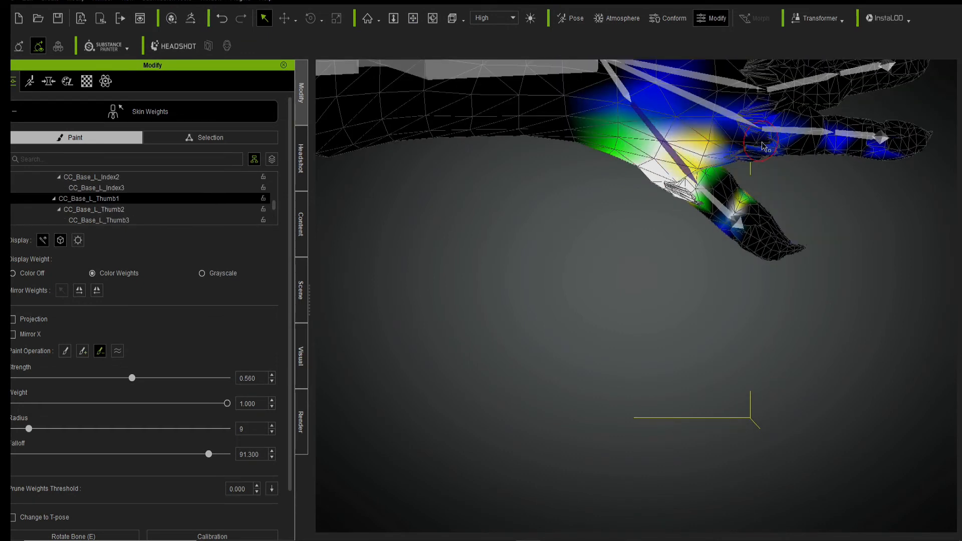
# - Reopen the suit's Skin Weights and add CC_Base_L_Index3 weight over the left index fingertip with brush radius 9
pyautogui.scroll(-3, 778, 159)
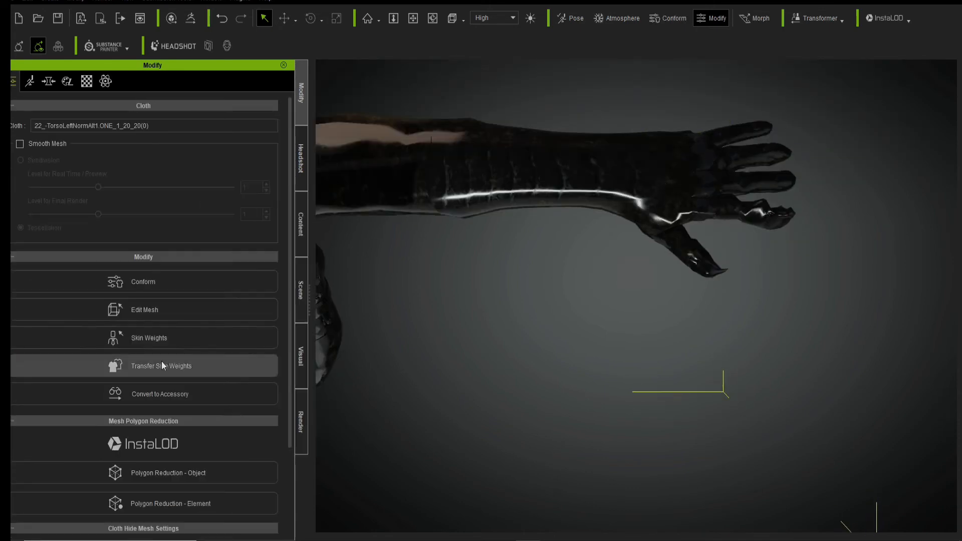
pyautogui.click(161, 362)
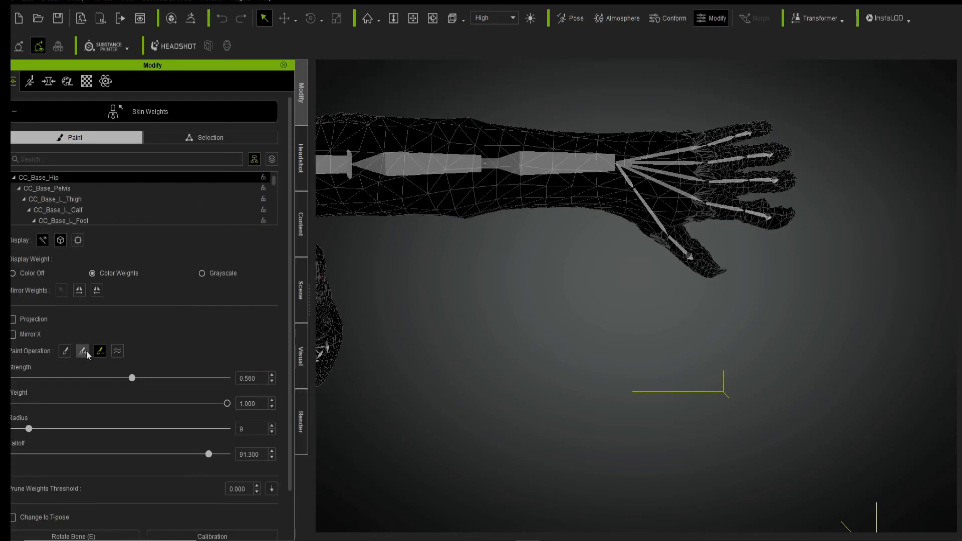
pyautogui.click(783, 226)
pyautogui.scroll(5, 793, 221)
pyautogui.moveTo(757, 218); pyautogui.dragTo(664, 258, button='middle')
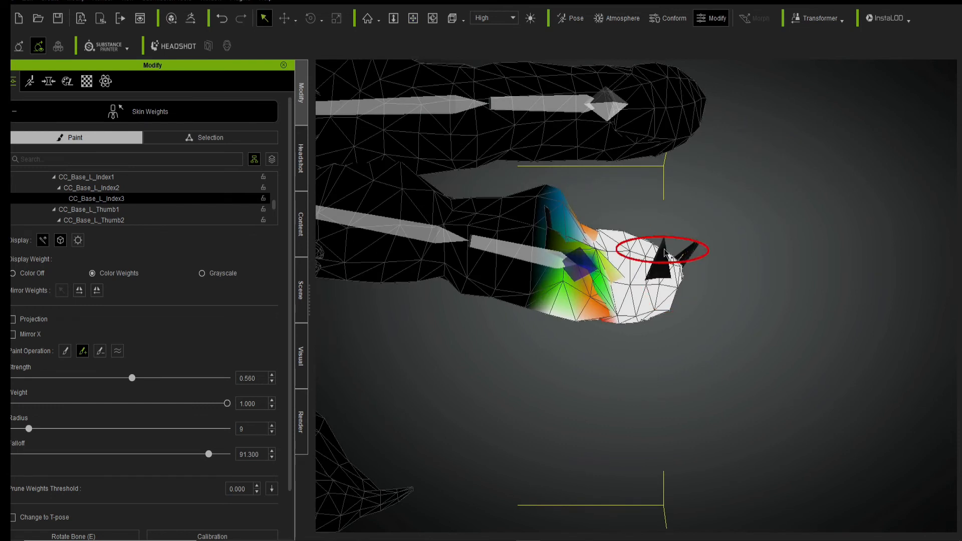
pyautogui.moveTo(664, 251)
pyautogui.mouseDown()
pyautogui.moveTo(570, 226)
pyautogui.moveTo(632, 314)
pyautogui.mouseUp()
# - Add CC_Base_L_Index2 weight to the middle section of the left index finger
pyautogui.click(520, 252)
pyautogui.moveTo(534, 261)
pyautogui.mouseDown()
pyautogui.moveTo(543, 239)
pyautogui.moveTo(509, 221)
pyautogui.moveTo(549, 277)
pyautogui.moveTo(536, 265)
pyautogui.moveTo(458, 256)
pyautogui.moveTo(425, 275)
pyautogui.moveTo(469, 171)
pyautogui.moveTo(413, 197)
pyautogui.moveTo(352, 167)
pyautogui.mouseUp()
pyautogui.scroll(-3, 531, 258)
pyautogui.click(506, 257)
pyautogui.scroll(2, 501, 256)
pyautogui.scroll(2, 405, 205)
pyautogui.scroll(-2, 396, 210)
# - Add CC_Base_L_Index1 weight around the index finger's base and subtract spill on the middle finger, using strength 1 and radius 4
pyautogui.moveTo(434, 236)
pyautogui.mouseDown()
pyautogui.moveTo(396, 248)
pyautogui.moveTo(447, 193)
pyautogui.moveTo(476, 203)
pyautogui.mouseUp()
pyautogui.click(83, 351)
pyautogui.click(466, 170)
pyautogui.click(443, 248)
pyautogui.click(100, 351)
pyautogui.moveTo(476, 202); pyautogui.dragTo(502, 397, button='right')
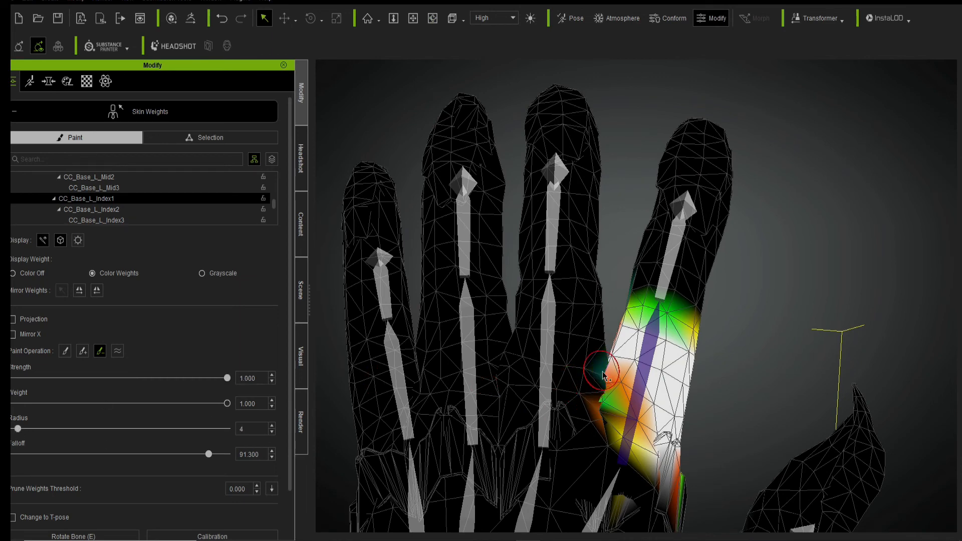
# - Add CC_Base_L_Index1 weight along the middle-finger side of the index finger's base with strength 1 and radius 4
pyautogui.scroll(3, 600, 420)
pyautogui.scroll(-1, 82, 346)
pyautogui.click(83, 319)
pyautogui.moveTo(609, 498)
pyautogui.mouseDown()
pyautogui.moveTo(603, 508)
pyautogui.moveTo(607, 372)
pyautogui.mouseUp()
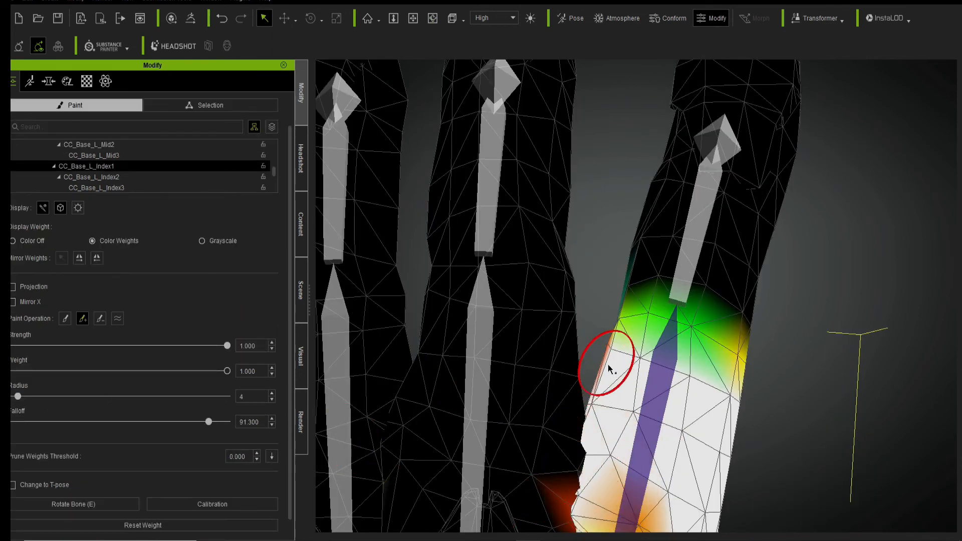
# - Add CC_Base_L_Thumb3 weight to the left thumb's tip and CC_Base_L_Thumb2 weight to its middle section, using strength 1 and radius 4
pyautogui.scroll(-5, 646, 399)
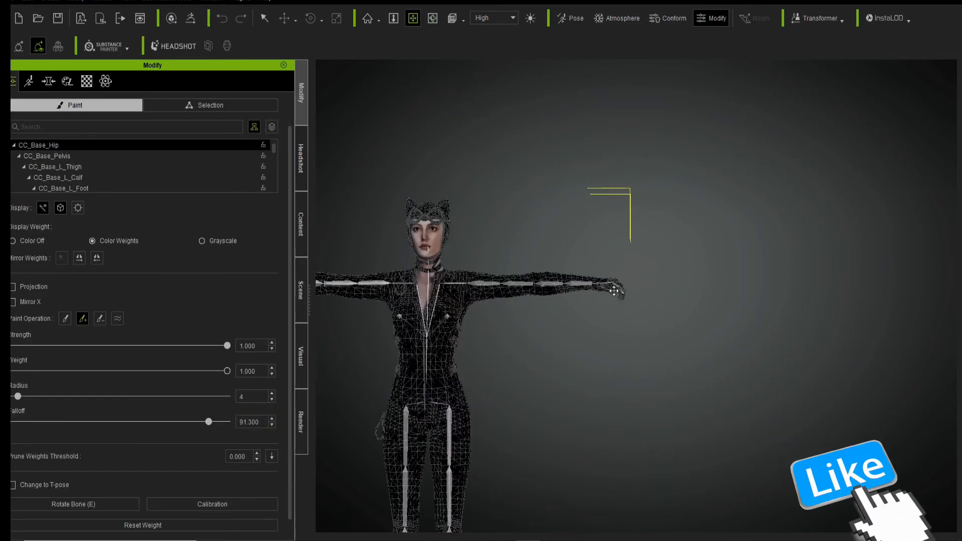
pyautogui.click(514, 266)
pyautogui.click(544, 245)
pyautogui.click(543, 285)
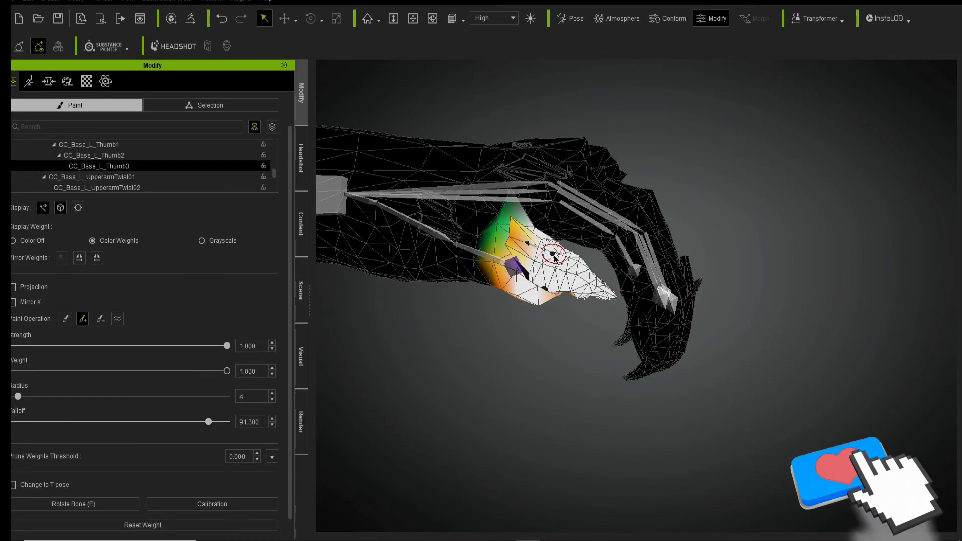
pyautogui.click(527, 254)
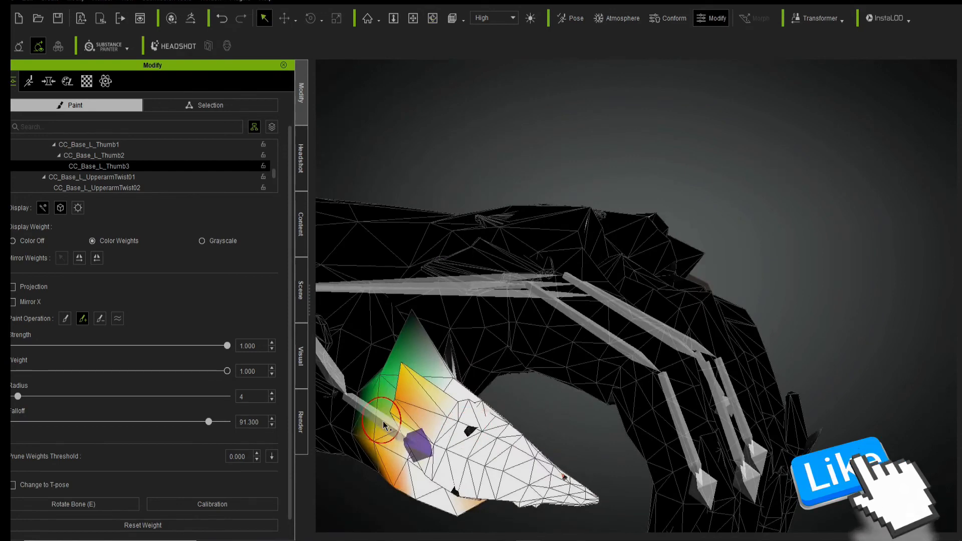
pyautogui.click(388, 405)
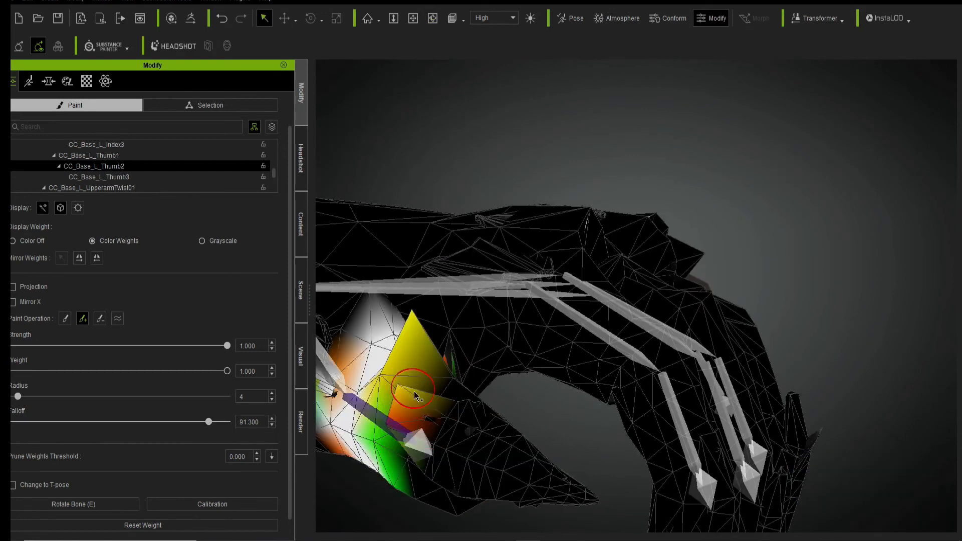
pyautogui.moveTo(387, 404); pyautogui.dragTo(408, 371)
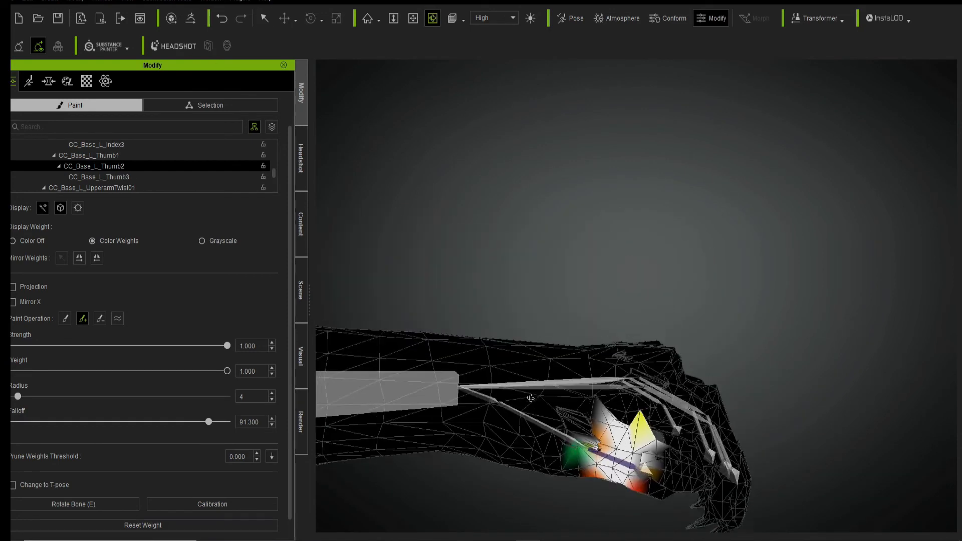
# - Add CC_Base_L_Thumb3 weight over all sides of the left thumb's tip with brush radius 13
pyautogui.click(647, 482)
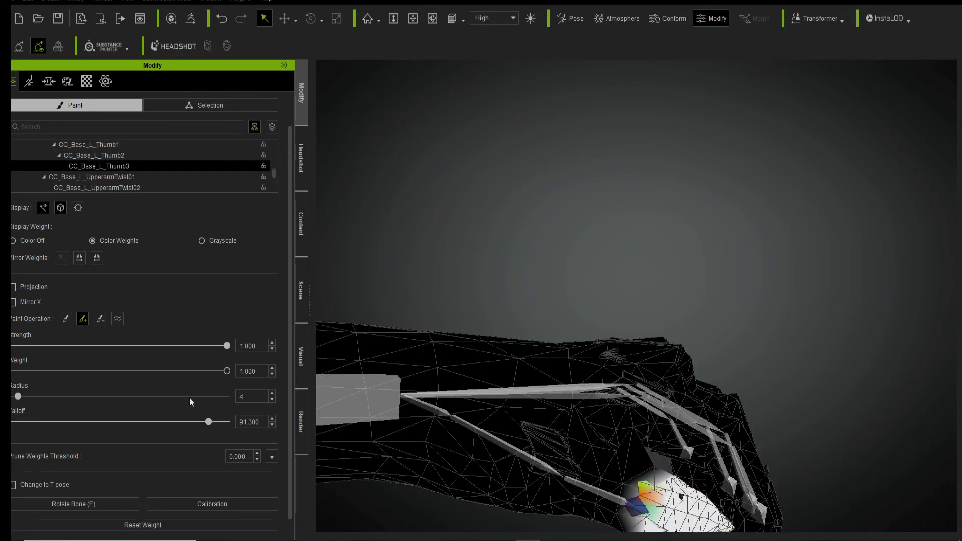
pyautogui.moveTo(18, 396); pyautogui.dragTo(37, 396)
pyautogui.scroll(-4, 589, 481)
pyautogui.scroll(4, 524, 470)
pyautogui.moveTo(524, 471); pyautogui.dragTo(351, 501, button='right')
pyautogui.moveTo(351, 501); pyautogui.dragTo(595, 390, button='middle')
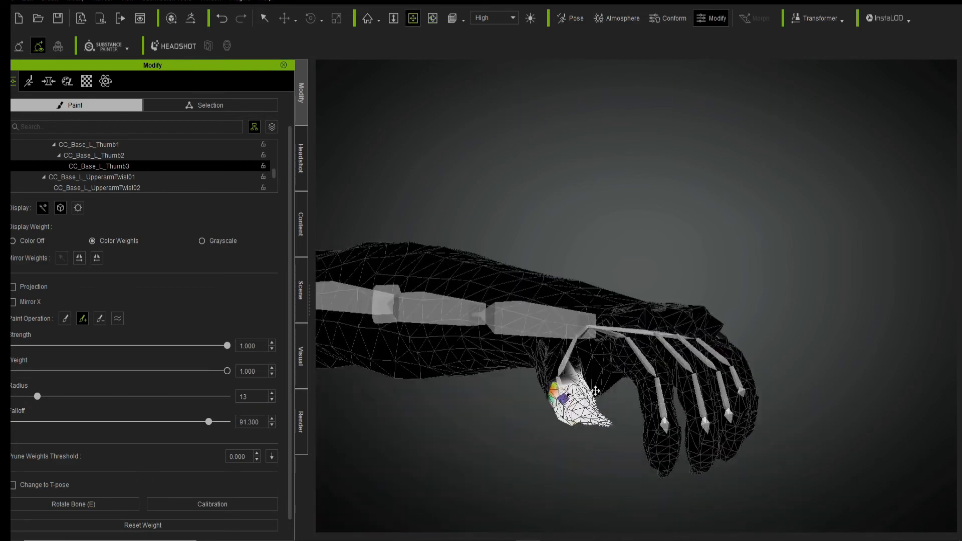
pyautogui.scroll(3, 595, 391)
pyautogui.moveTo(561, 438); pyautogui.dragTo(474, 423, button='middle')
pyautogui.moveTo(474, 423); pyautogui.dragTo(573, 425, button='right')
pyautogui.moveTo(573, 426); pyautogui.dragTo(646, 399, button='middle')
pyautogui.scroll(-3, 645, 399)
pyautogui.moveTo(611, 410); pyautogui.dragTo(425, 376, button='right')
pyautogui.moveTo(426, 376); pyautogui.dragTo(632, 330, button='middle')
pyautogui.scroll(2, 655, 361)
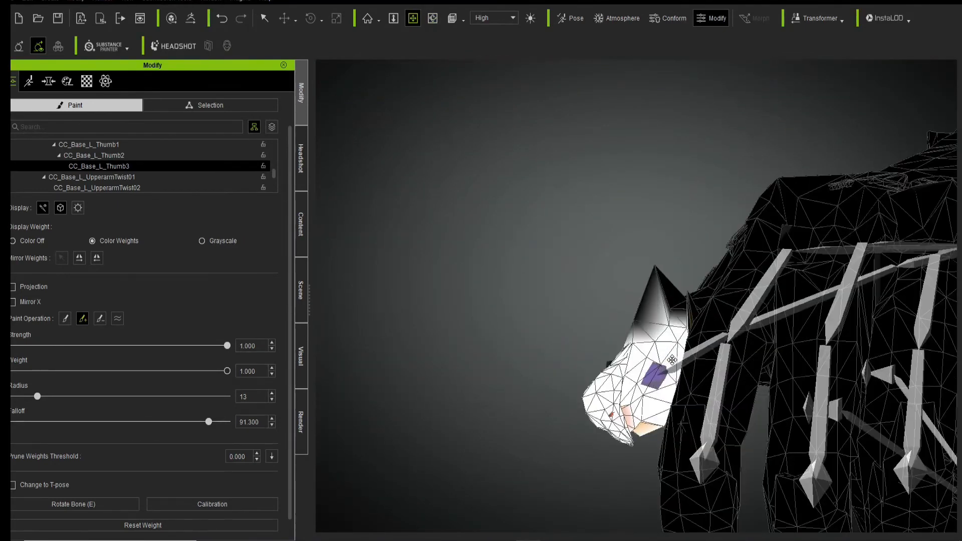
# - Even out the weights where the left thumb's middle meets its tip, painting CC_Base_L_Thumb2 and CC_Base_L_Thumb3 with radius 13
pyautogui.click(677, 364)
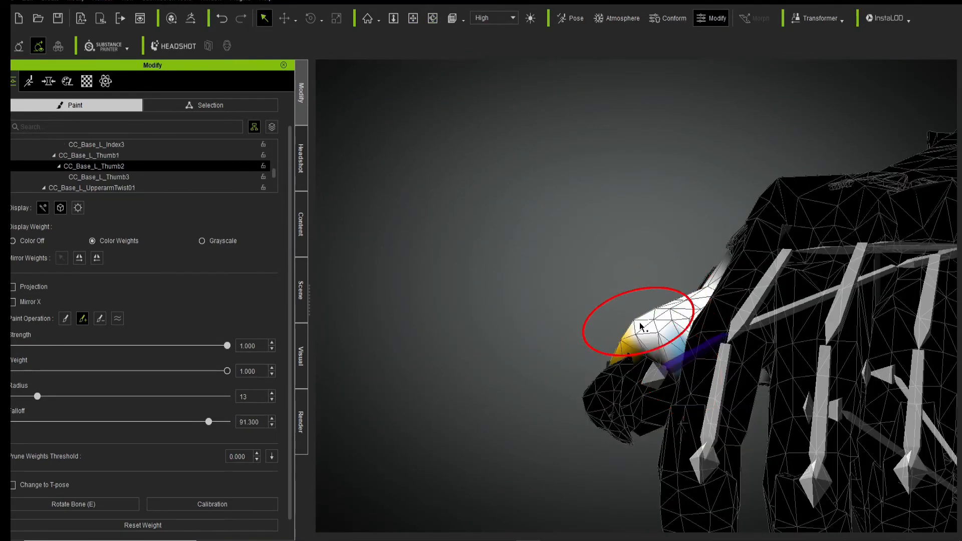
pyautogui.click(654, 372)
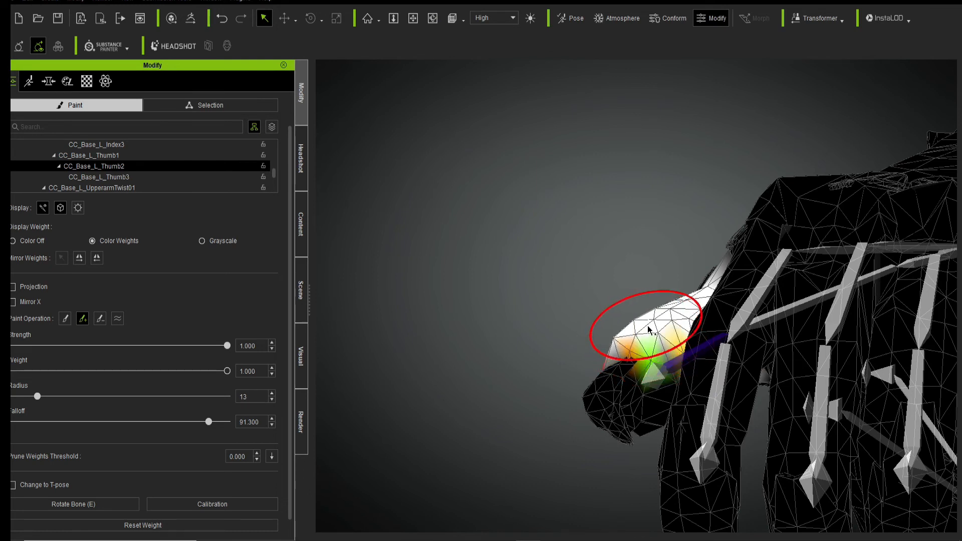
pyautogui.moveTo(654, 372)
pyautogui.mouseDown()
pyautogui.moveTo(626, 393)
pyautogui.moveTo(633, 342)
pyautogui.mouseUp()
pyautogui.scroll(-4, 629, 357)
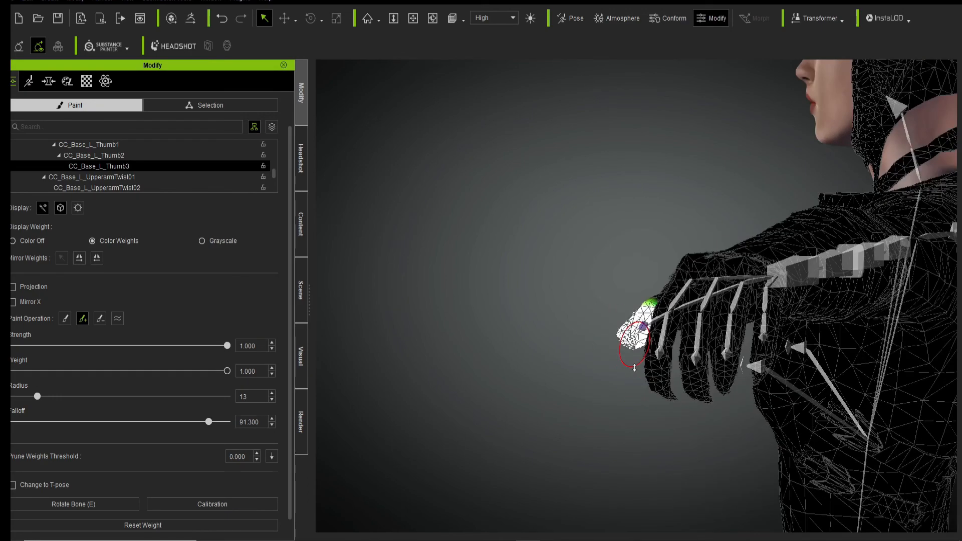
# - Examine the CC_Base_L_Pinky1 and CC_Base_L_Pinky2 weights on the left little finger
pyautogui.moveTo(663, 386); pyautogui.dragTo(710, 375, button='right')
pyautogui.moveTo(710, 374); pyautogui.dragTo(419, 389, button='middle')
pyautogui.moveTo(821, 387); pyautogui.dragTo(451, 397, button='middle')
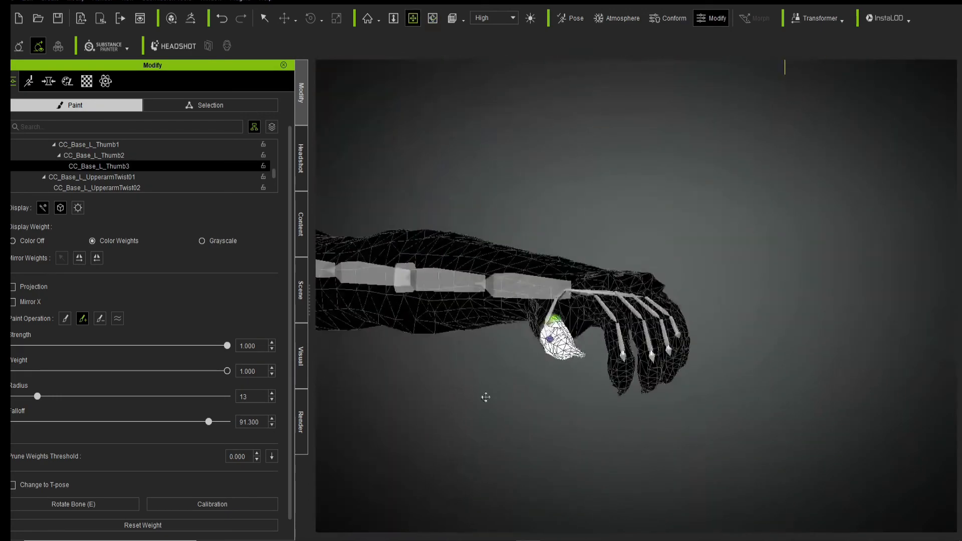
pyautogui.scroll(3, 595, 389)
pyautogui.scroll(2, 595, 389)
pyautogui.moveTo(726, 340); pyautogui.dragTo(545, 344, button='middle')
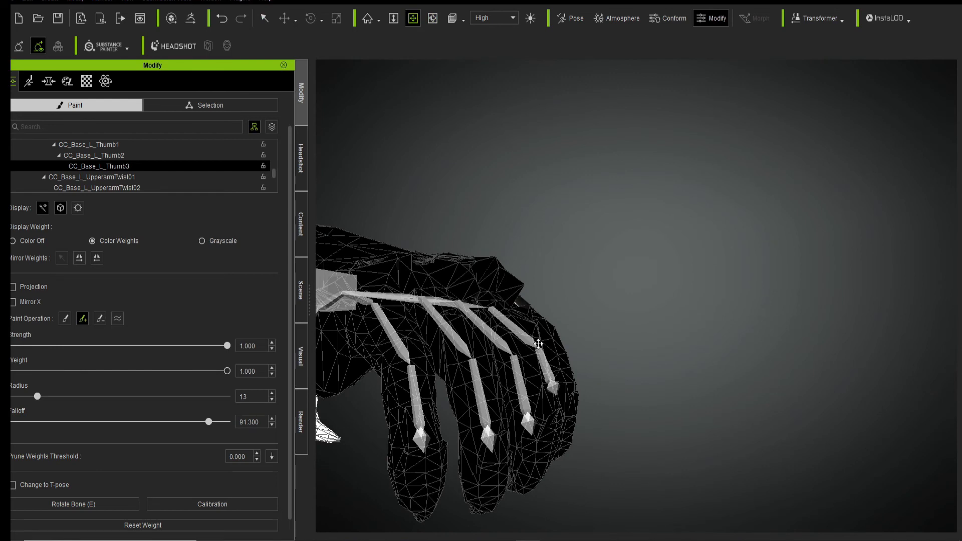
pyautogui.click(521, 321)
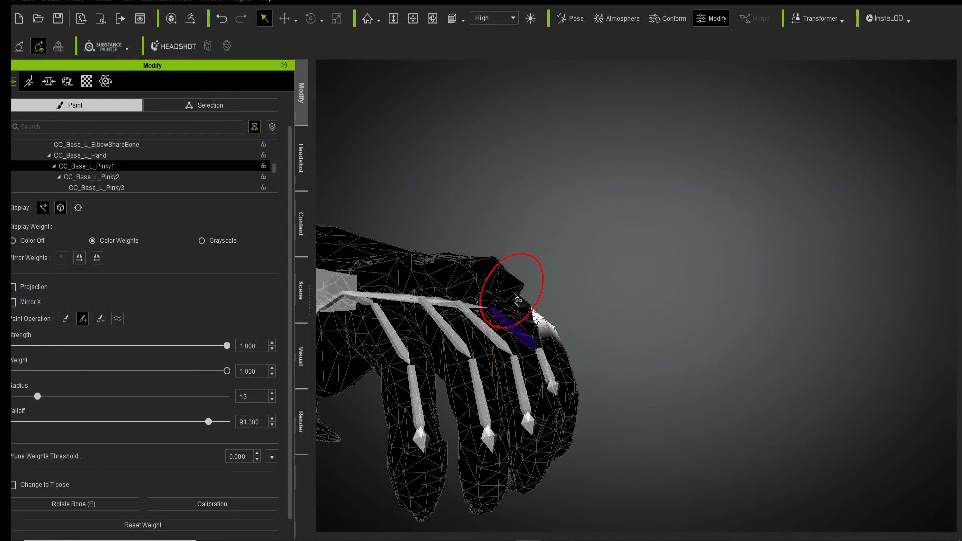
pyautogui.click(547, 362)
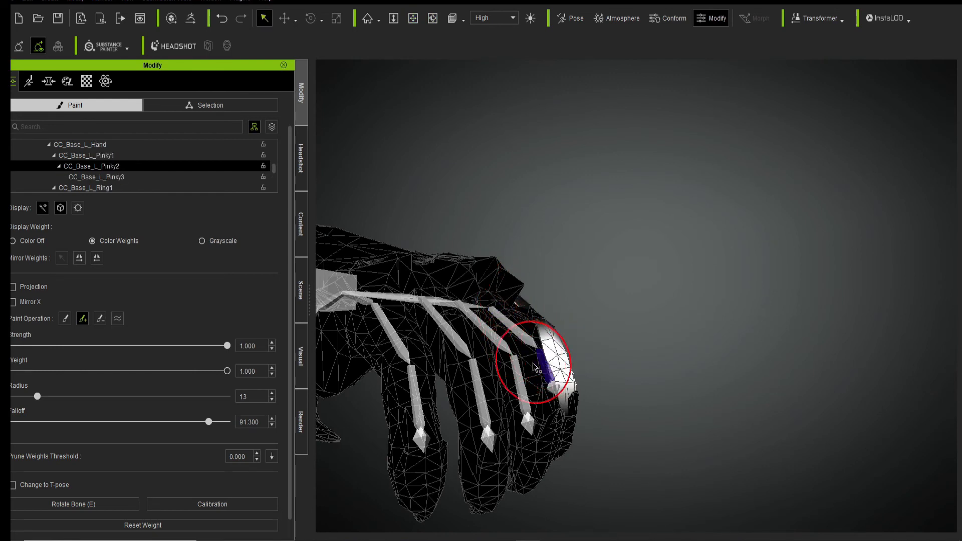
# - Subtract the CC_Base_L_Ring1 weight spilling onto the left little finger, using strength 1 and radius 13
pyautogui.click(496, 342)
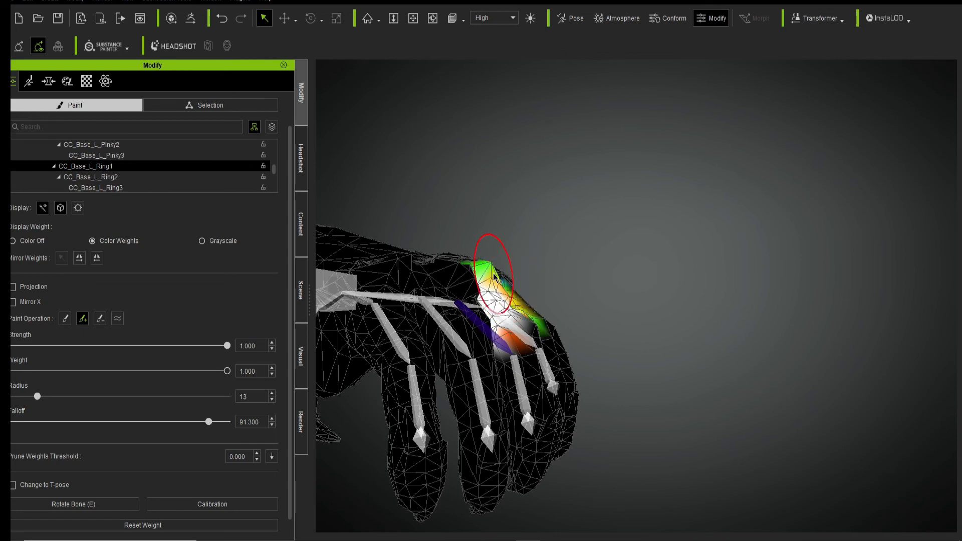
pyautogui.scroll(-3, 535, 356)
pyautogui.moveTo(561, 397); pyautogui.dragTo(445, 412, button='right')
pyautogui.scroll(-4, 543, 379)
pyautogui.moveTo(443, 390)
pyautogui.mouseDown(button='middle')
pyautogui.moveTo(576, 326)
pyautogui.moveTo(451, 299)
pyautogui.moveTo(599, 321)
pyautogui.mouseUp(button='middle')
pyautogui.scroll(4, 576, 310)
pyautogui.scroll(3, 604, 329)
pyautogui.moveTo(605, 353)
pyautogui.mouseDown(button='middle')
pyautogui.moveTo(552, 363)
pyautogui.moveTo(537, 354)
pyautogui.mouseUp(button='middle')
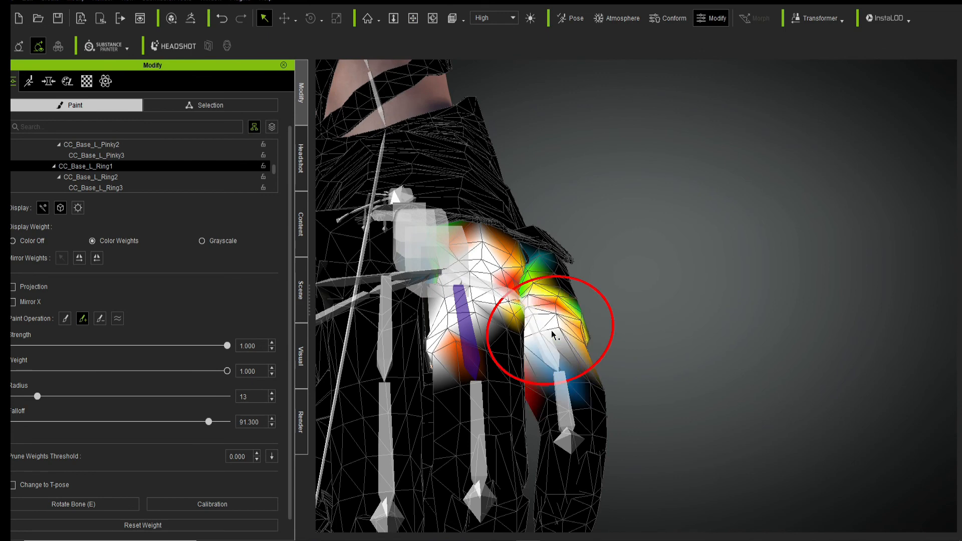
pyautogui.click(100, 318)
pyautogui.moveTo(554, 346); pyautogui.dragTo(556, 346)
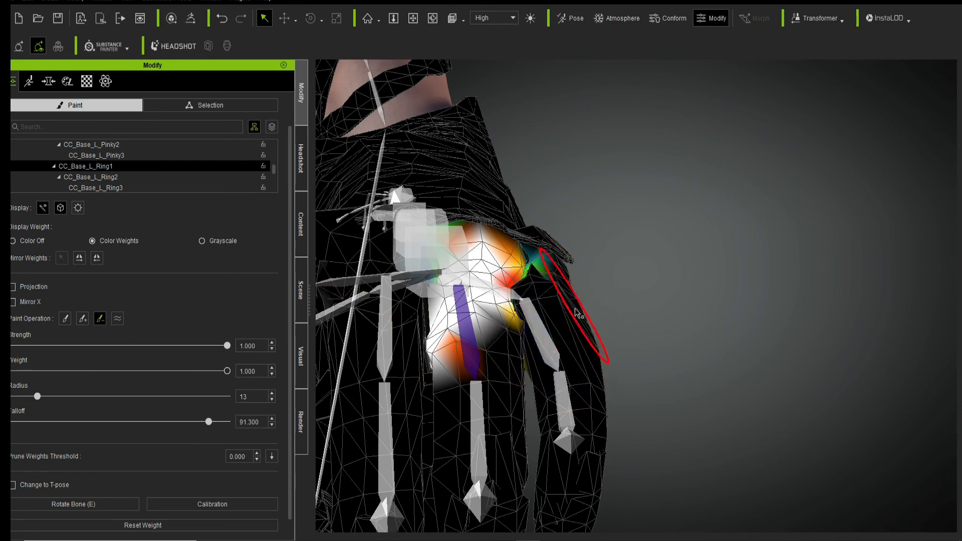
pyautogui.moveTo(544, 274)
pyautogui.mouseDown()
pyautogui.moveTo(531, 294)
pyautogui.moveTo(532, 272)
pyautogui.mouseUp()
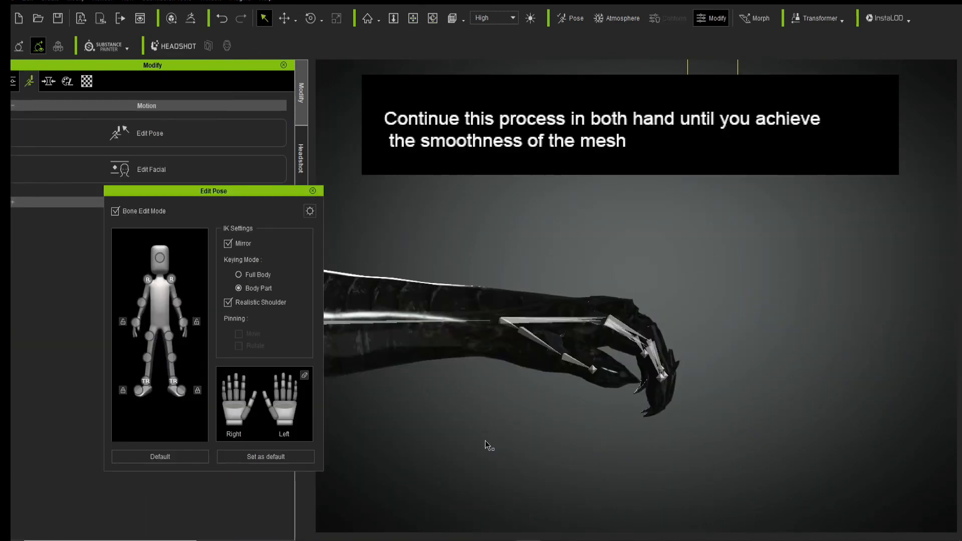
# - Check the suit's mesh on the hand and upper body in Edit Pose with Bone Edit Mode on
pyautogui.moveTo(285, 408)
pyautogui.mouseDown()
pyautogui.moveTo(303, 431)
pyautogui.moveTo(293, 526)
pyautogui.moveTo(354, 198)
pyautogui.moveTo(437, 229)
pyautogui.mouseUp()
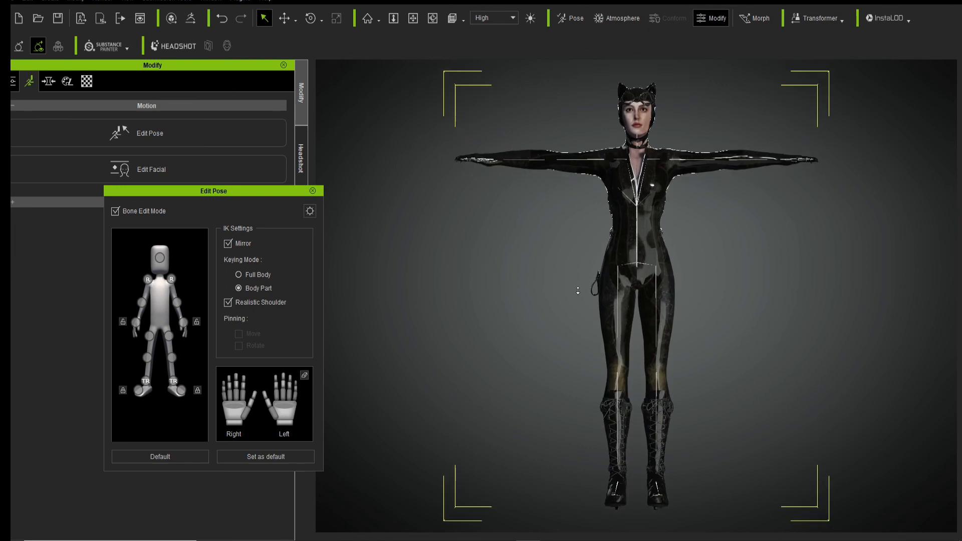
pyautogui.scroll(8, 603, 311)
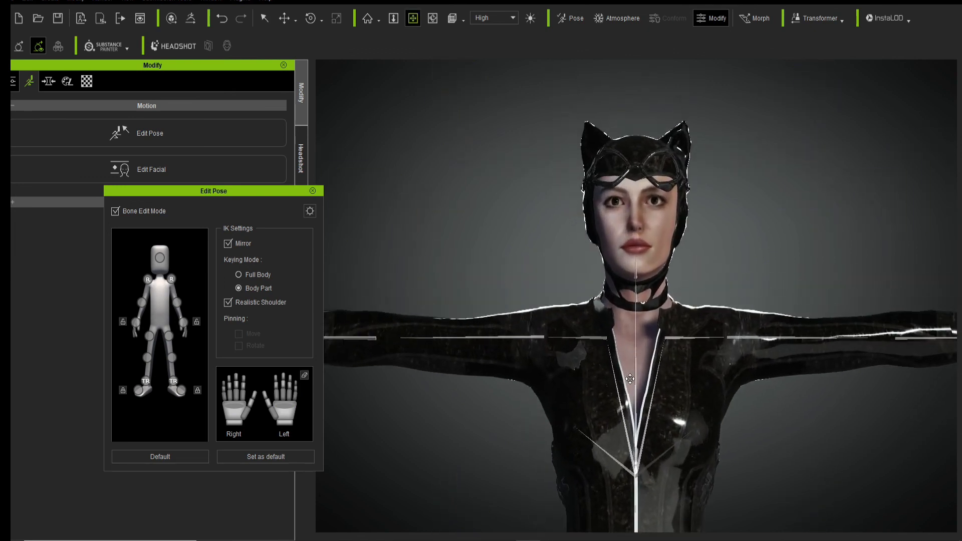